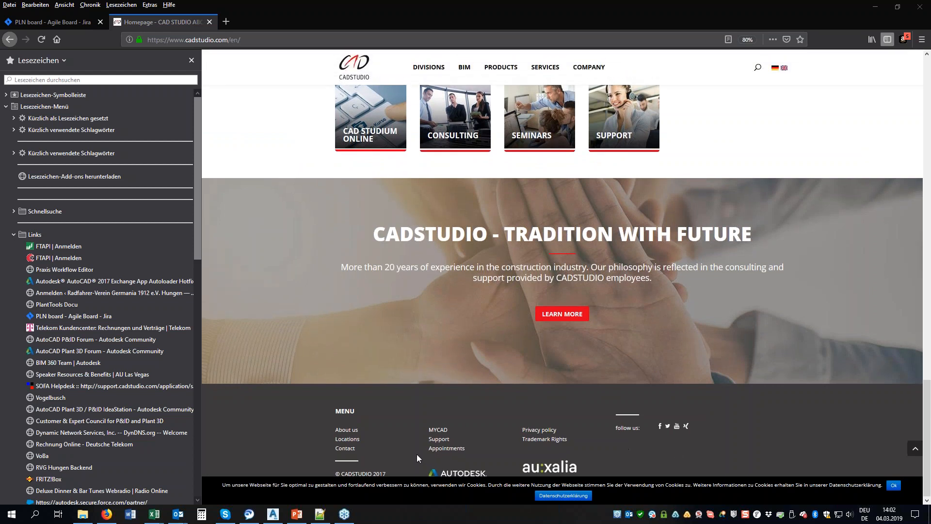
Step: Accept the website's cookie notice and open the CADSTUDIO Plant Engineering page from the products
left_click(891, 486)
scroll(619, 421, "up", 15)
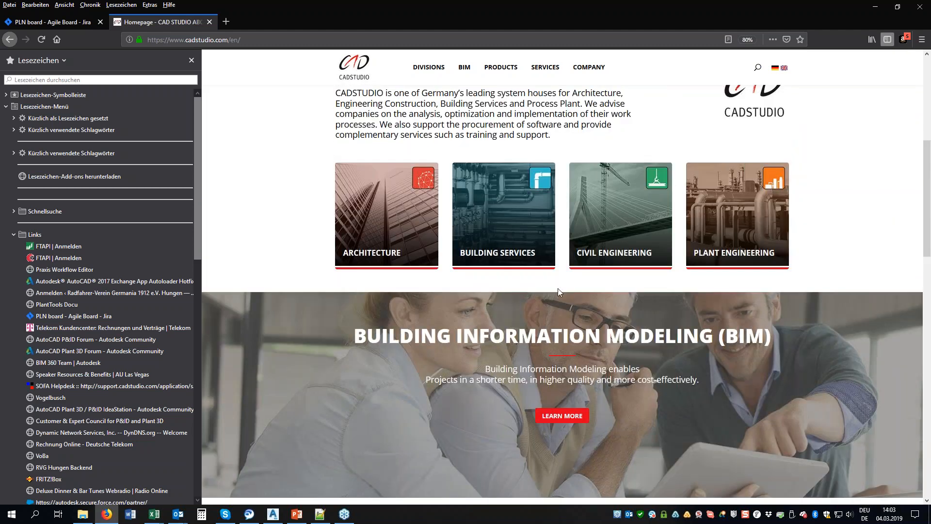
scroll(559, 287, "up", 4)
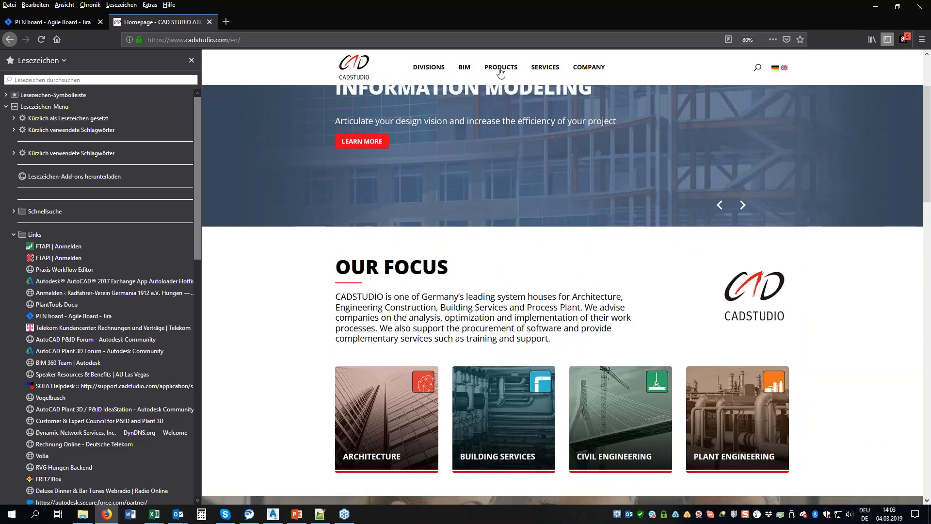
mouse_move(501, 71)
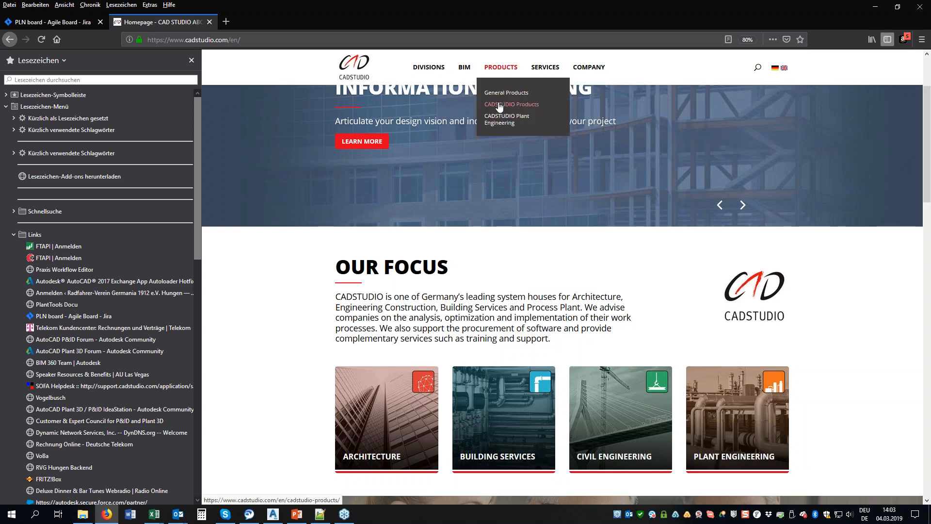
left_click(495, 120)
Step: Examine the Plant Engineering page, from the PlantTools introduction and feature overview to the individual PlantTools entries
scroll(620, 286, "down", 5)
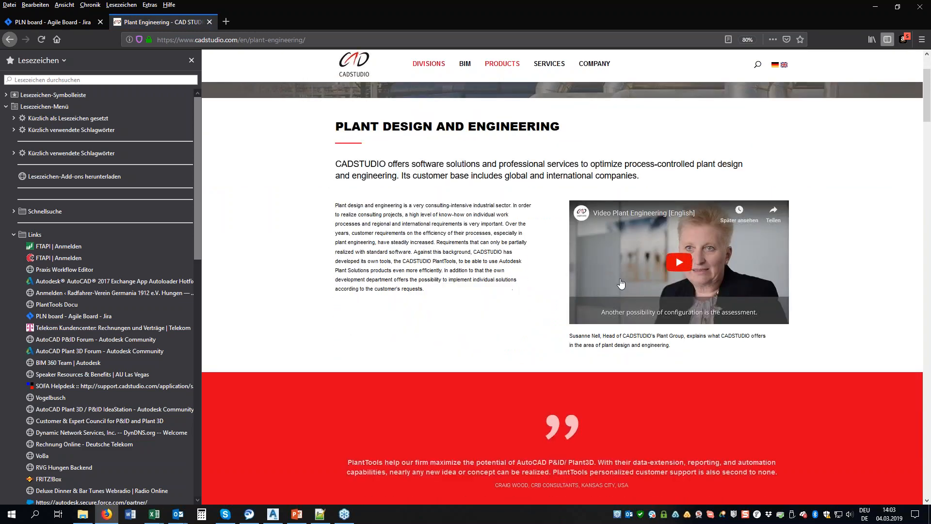
scroll(621, 285, "down", 10)
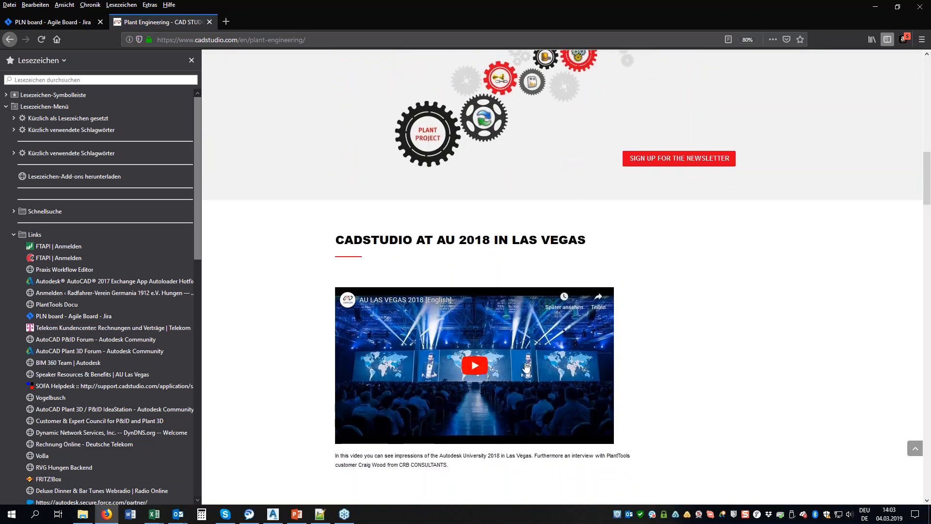
scroll(630, 364, "down", 5)
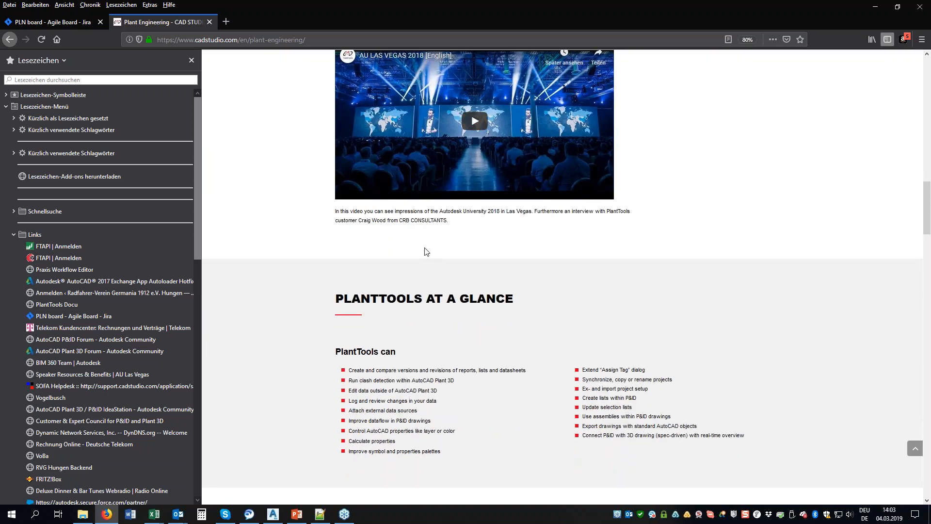
scroll(432, 247, "down", 5)
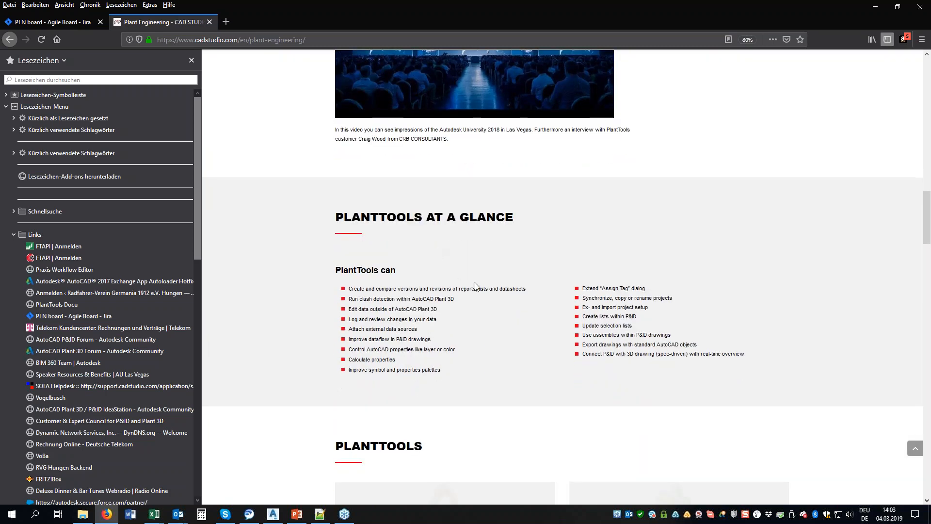
scroll(734, 270, "up", 5)
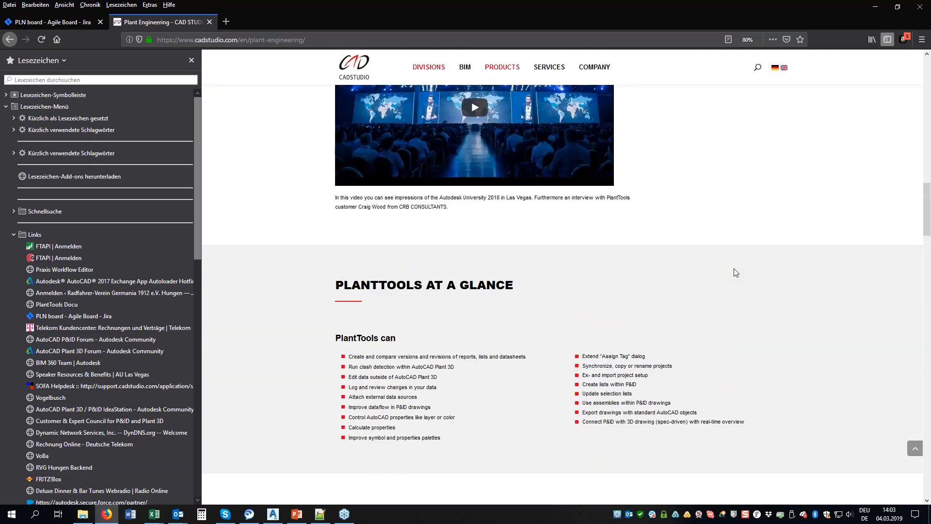
scroll(734, 270, "up", 7)
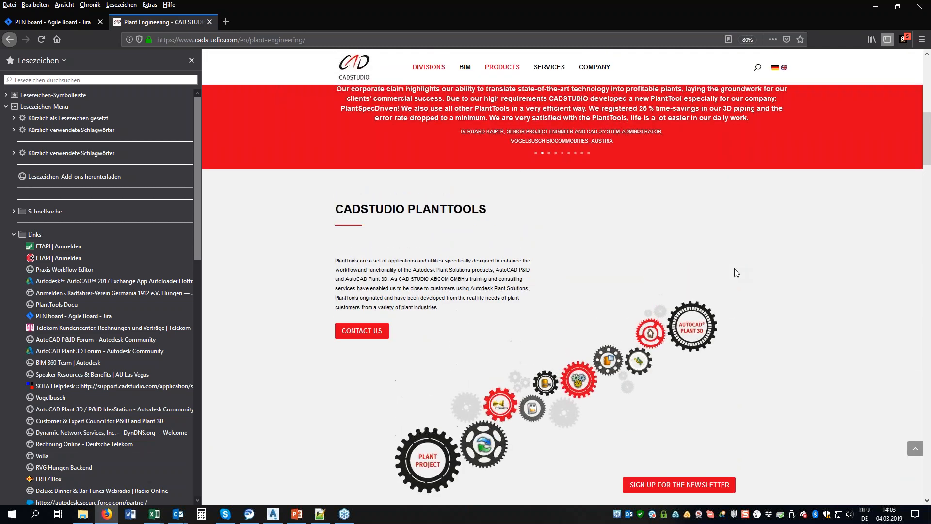
scroll(691, 261, "up", 7)
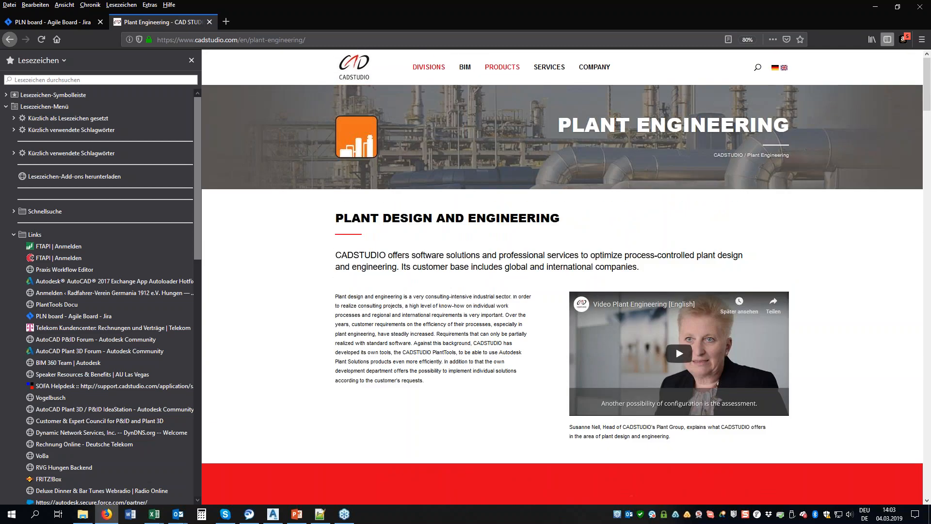
scroll(686, 257, "down", 12)
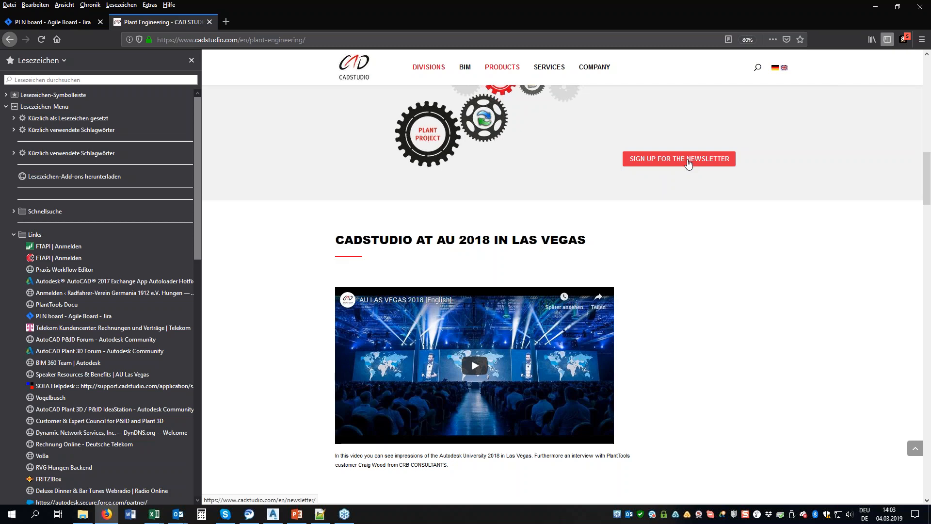
scroll(689, 284, "down", 8)
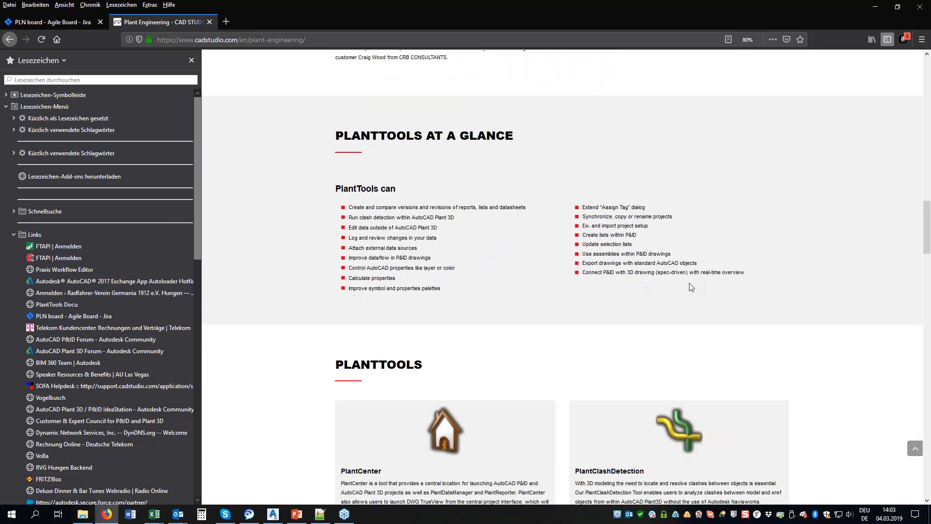
scroll(691, 286, "down", 6)
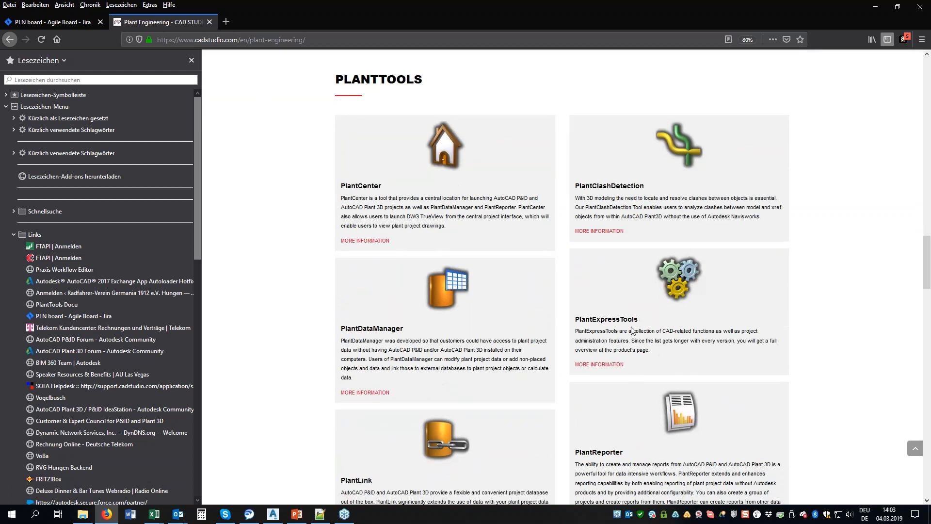
Step: Open the PlantExpressTools product information and review its main functions and overview video section
left_click(610, 369)
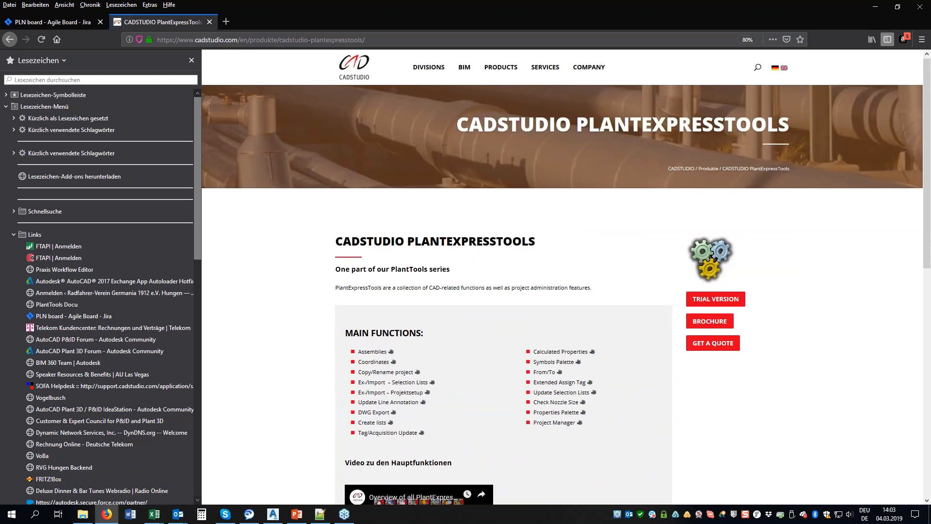
scroll(479, 358, "down", 2)
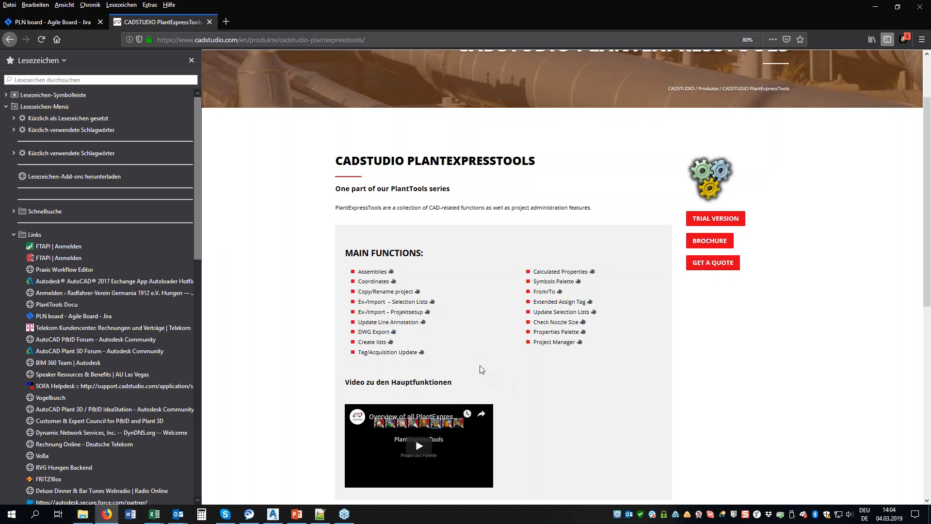
left_click_drag(385, 382, 416, 382)
left_click(498, 301)
Step: Minimize the browser and close the CSO_Startfolie.pptx presentation without saving its changes
left_click(876, 7)
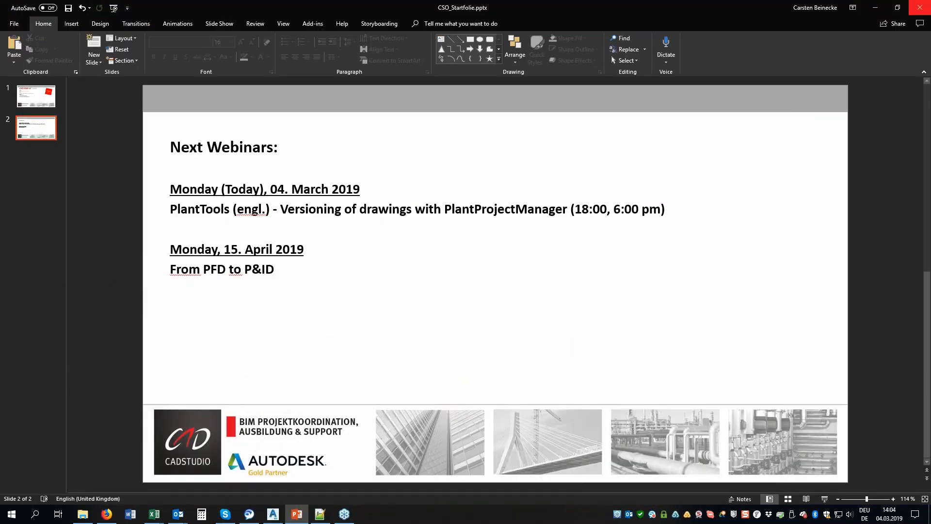
left_click(919, 8)
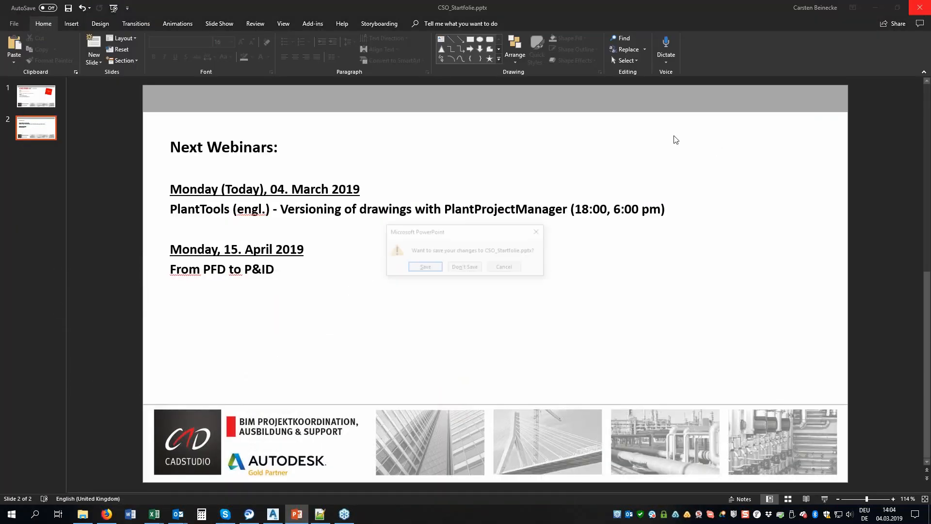
left_click(464, 267)
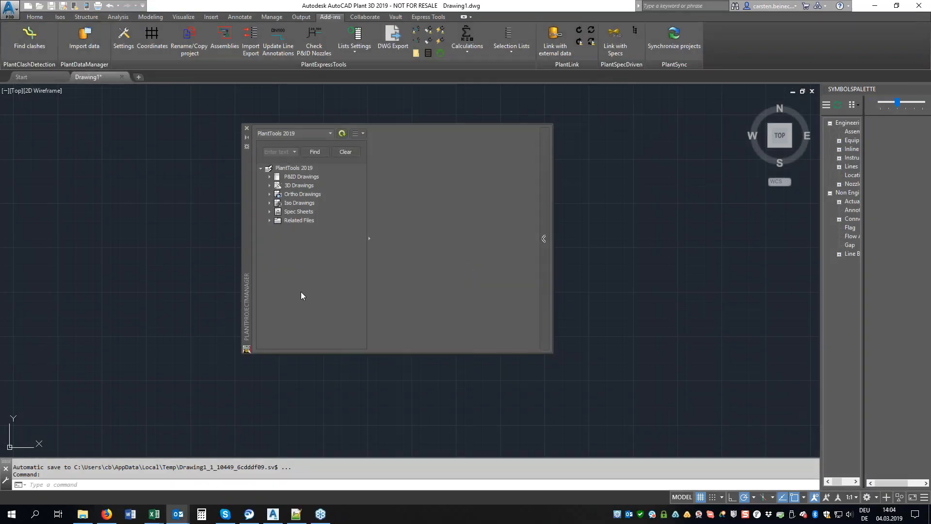
Step: Switch to AutoCAD Plant 3D and set the SAVETIME variable to 0 to turn off automatic saving
left_click(159, 248)
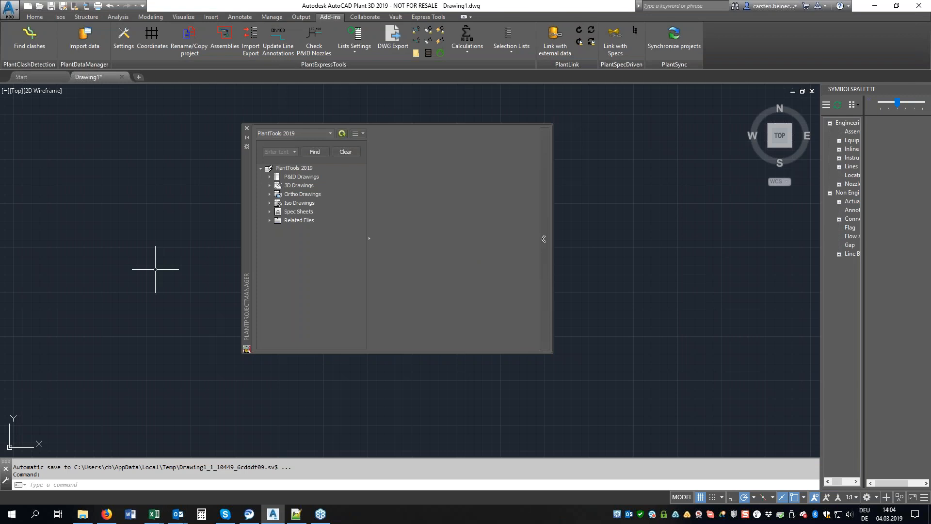
type("savetime")
key("Return")
type("0")
key("Return")
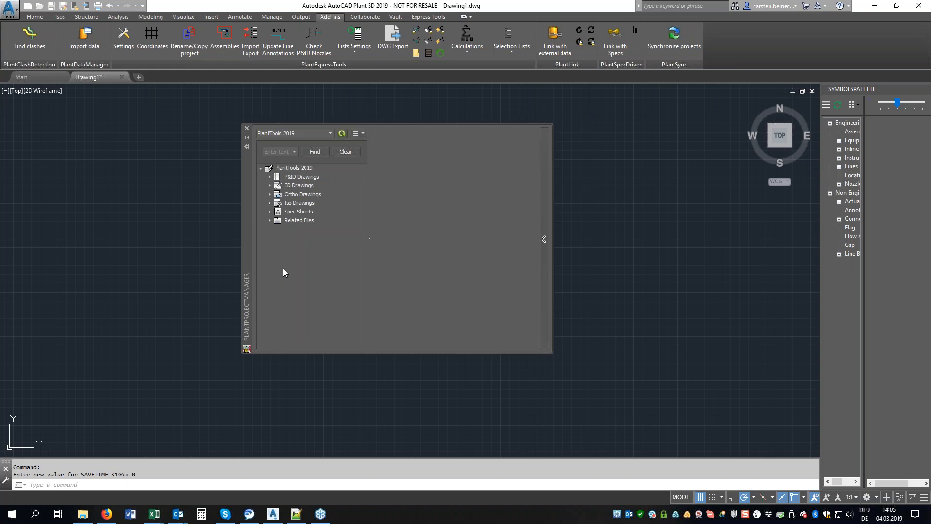
Step: Open the standard Project Manager, review the commands offered for the P&ID Drawings folder, and close it again
left_click(35, 17)
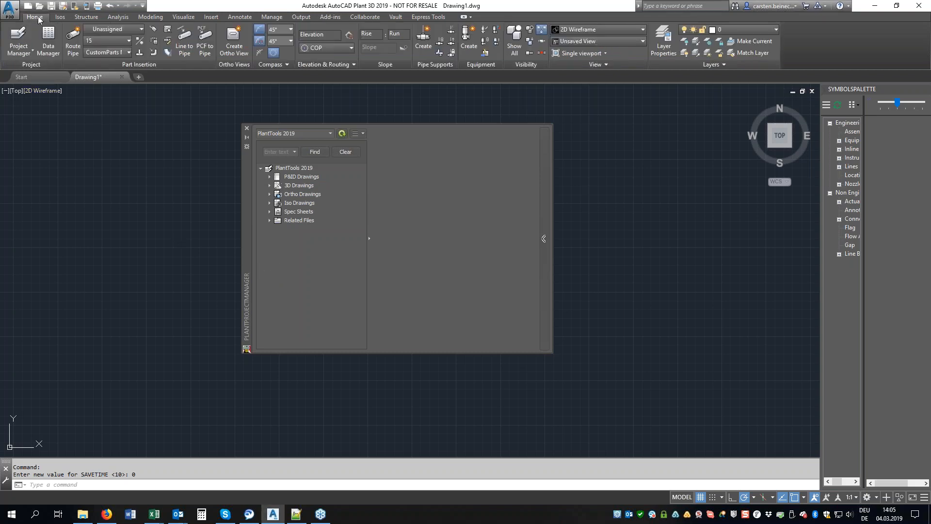
left_click(19, 41)
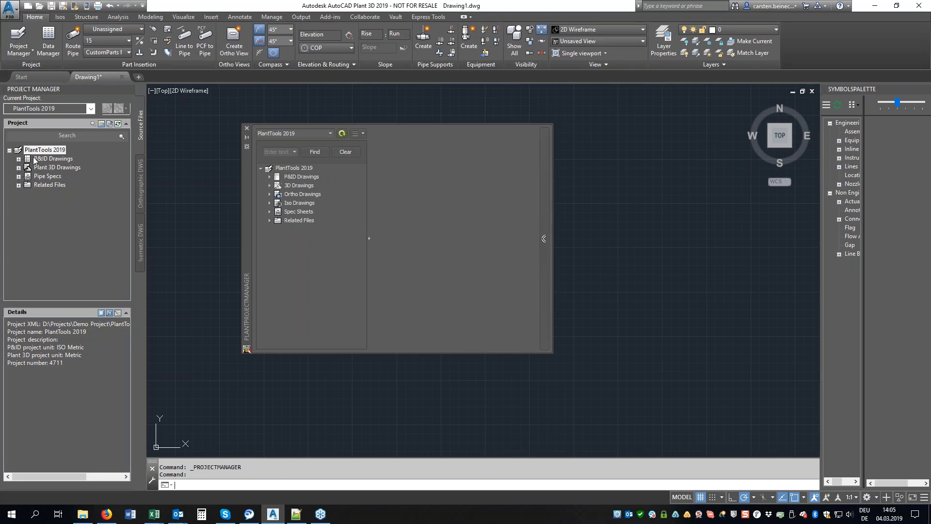
left_click(20, 159)
right_click(47, 159)
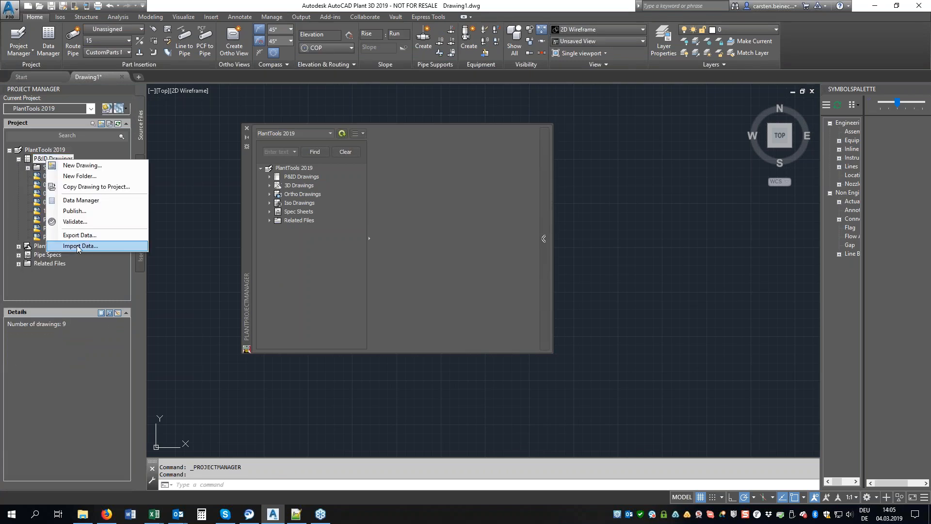
left_click(131, 91)
left_click(131, 91)
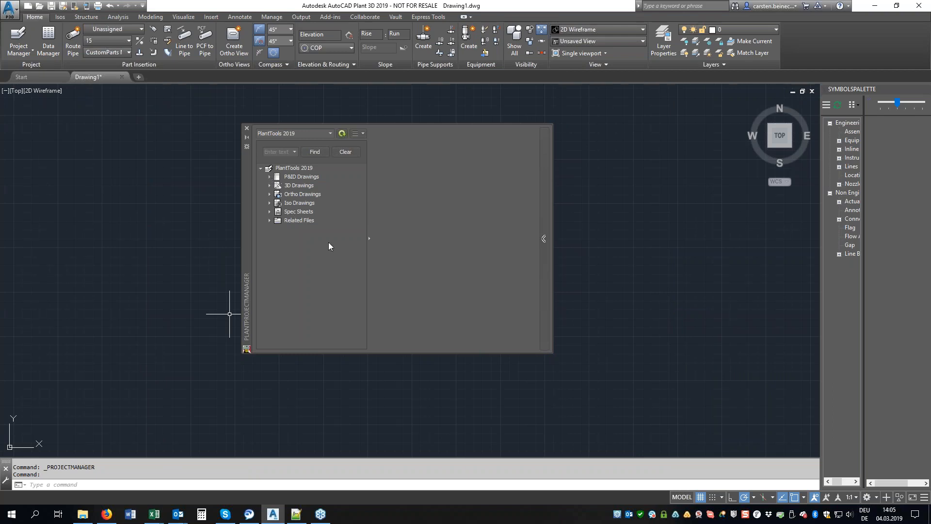
Step: Widen the PlantProjectManager tree and view the properties of the PlantTools 2019 project and its P&ID drawing PID 001-B
left_click_drag(369, 240, 398, 243)
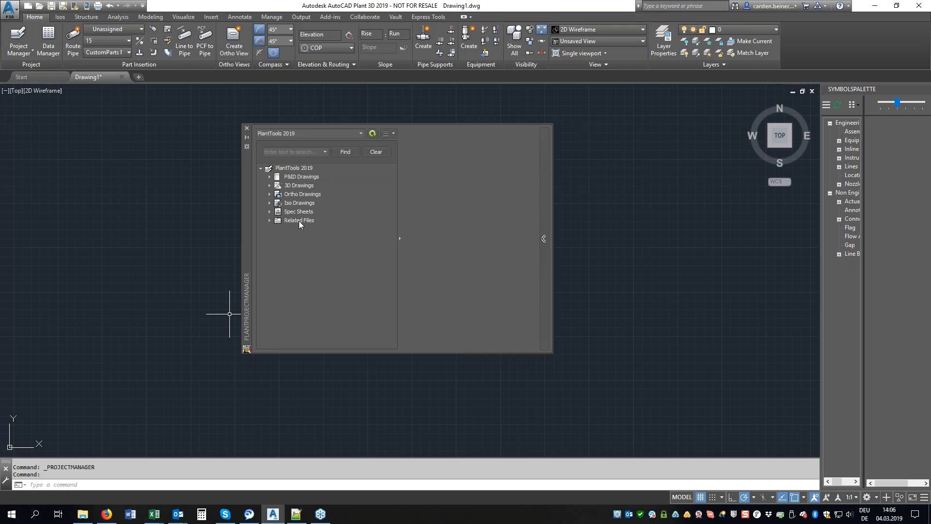
left_click(294, 169)
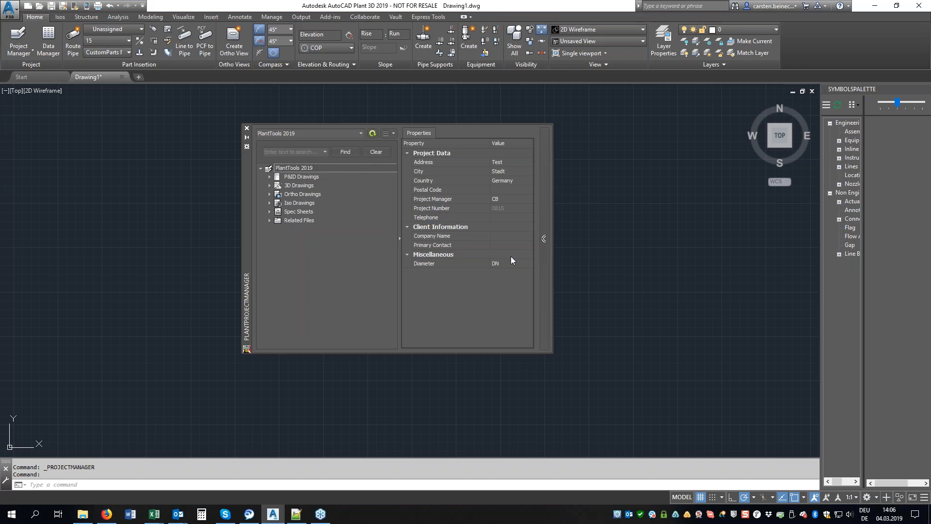
left_click(270, 177)
left_click(299, 228)
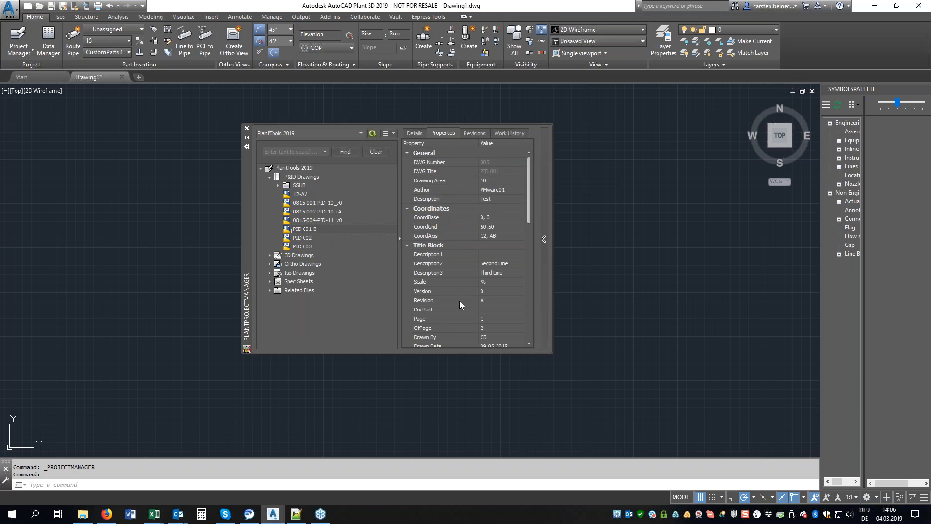
Step: Show the details of PID 001-B and enlarge the PlantProjectManager palette in width and height for a bigger preview and full details list
left_click(544, 235)
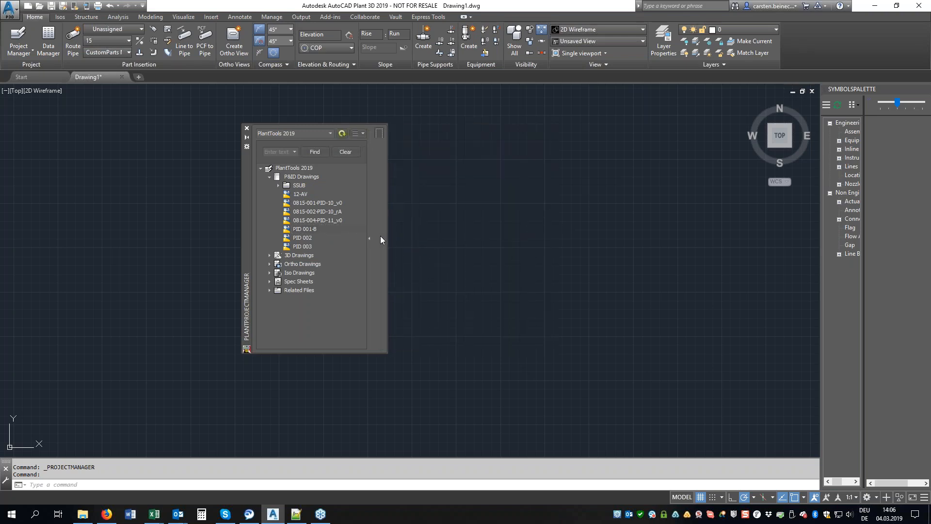
left_click(379, 237)
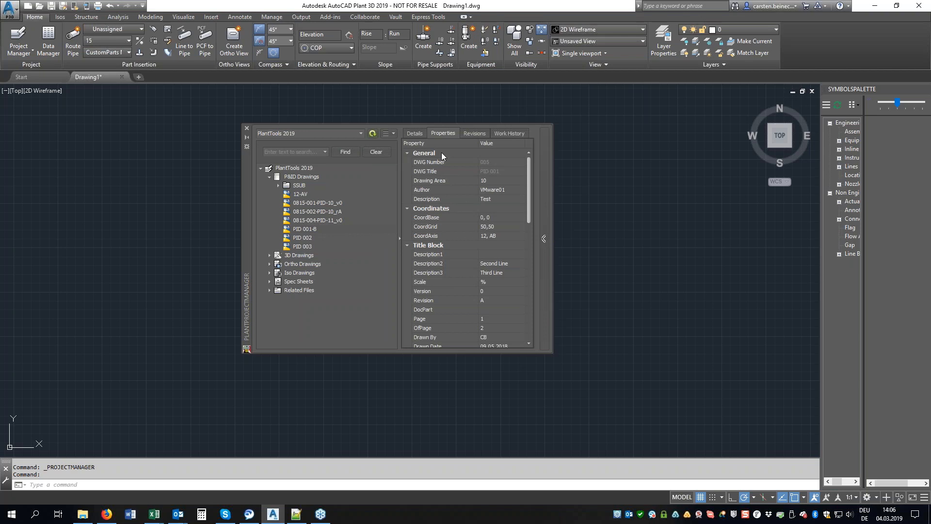
left_click(418, 134)
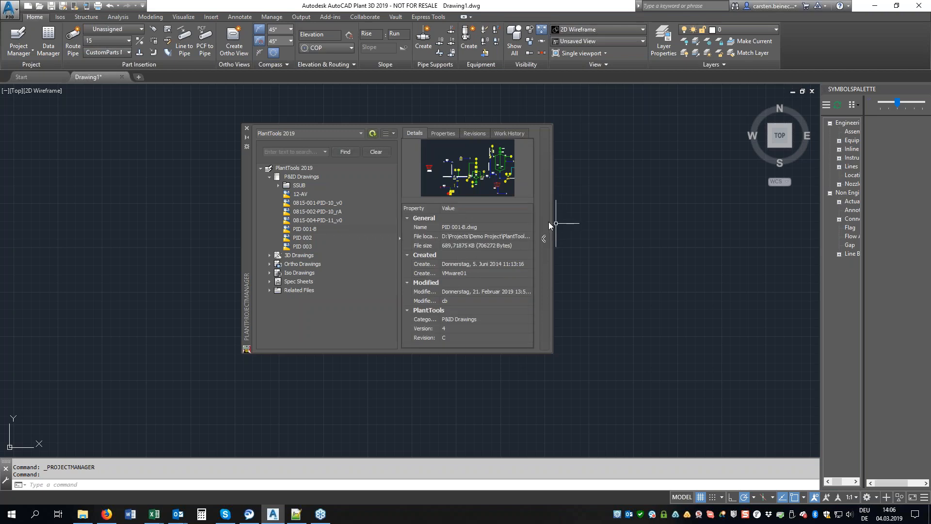
left_click_drag(622, 218, 713, 221)
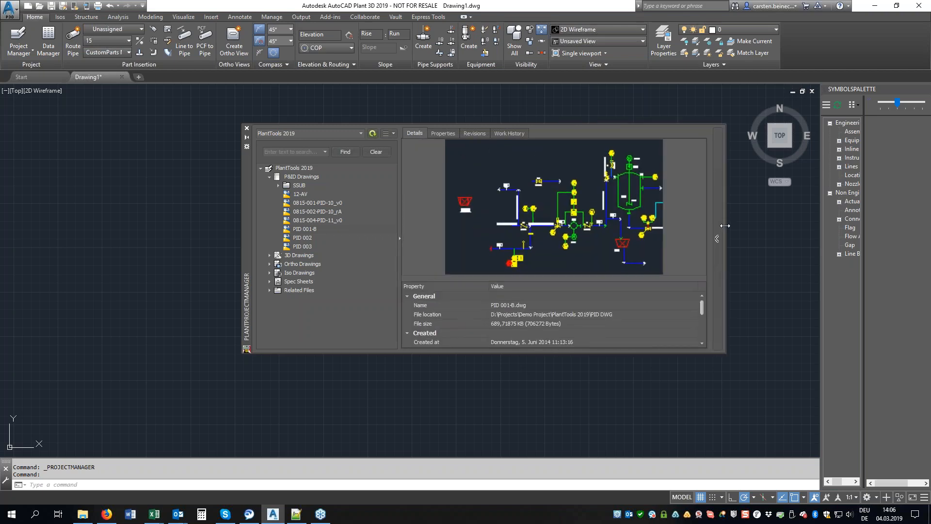
scroll(508, 296, "down", 1)
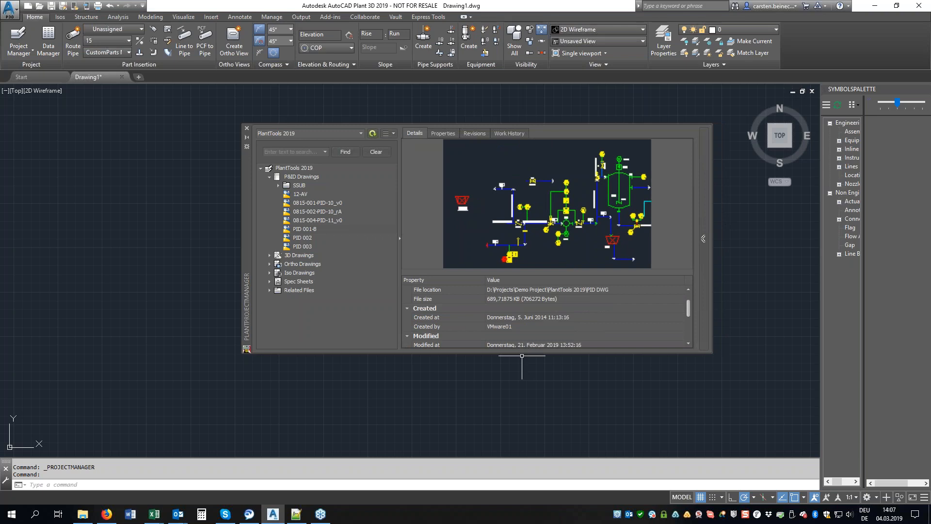
left_click_drag(522, 354, 523, 449)
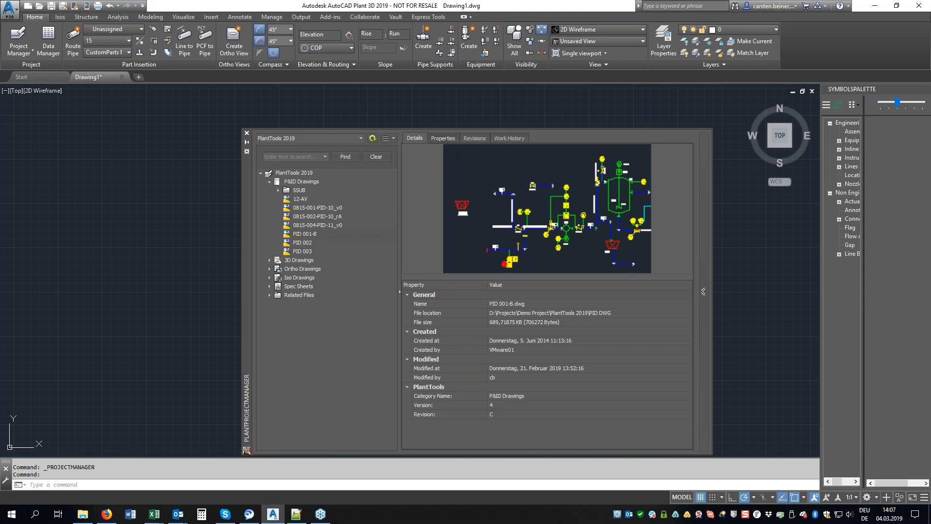
Step: Review the full property list and the work history of drawing PID 001-B
left_click(443, 138)
scroll(594, 238, "down", 8)
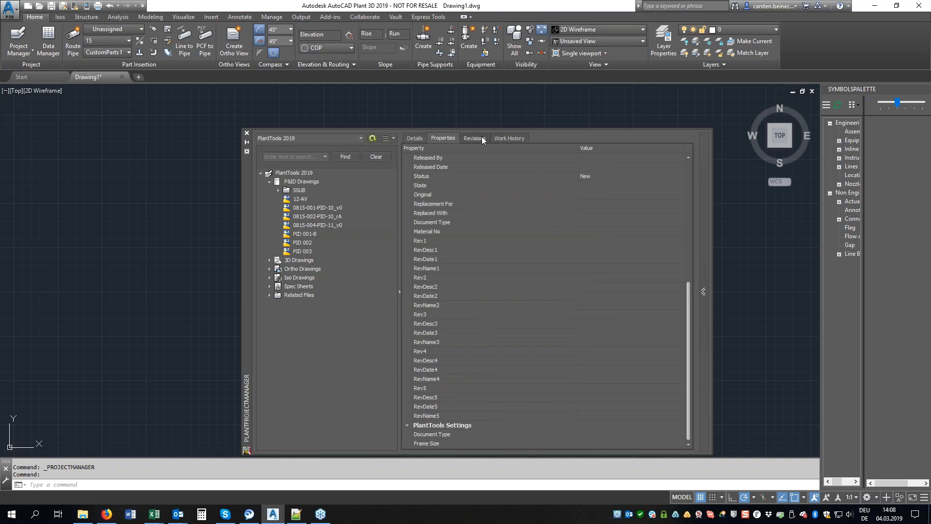
left_click(504, 137)
scroll(527, 213, "down", 15)
scroll(527, 215, "down", 15)
scroll(562, 303, "up", 9)
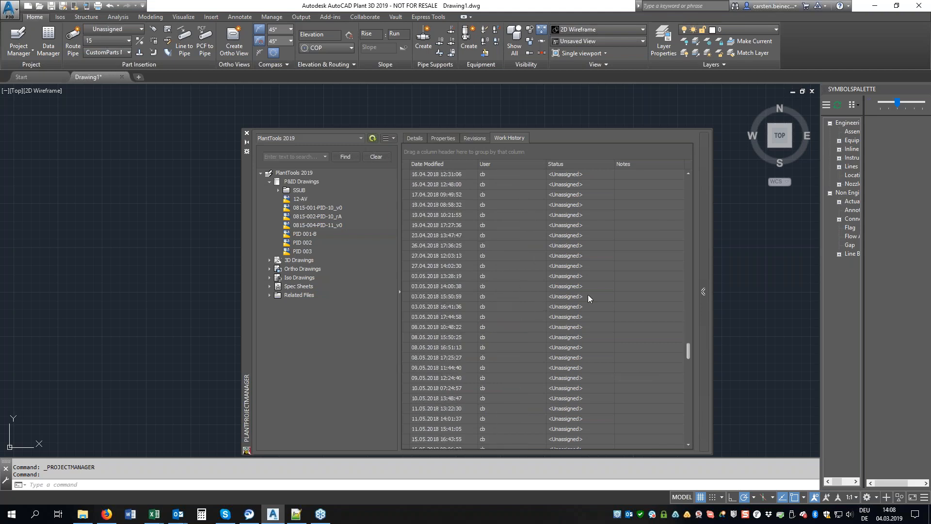
Step: Review the revisions of PID 001-B, look through the neighbouring P&ID drawings, and collapse the P&ID Drawings folder
left_click(470, 138)
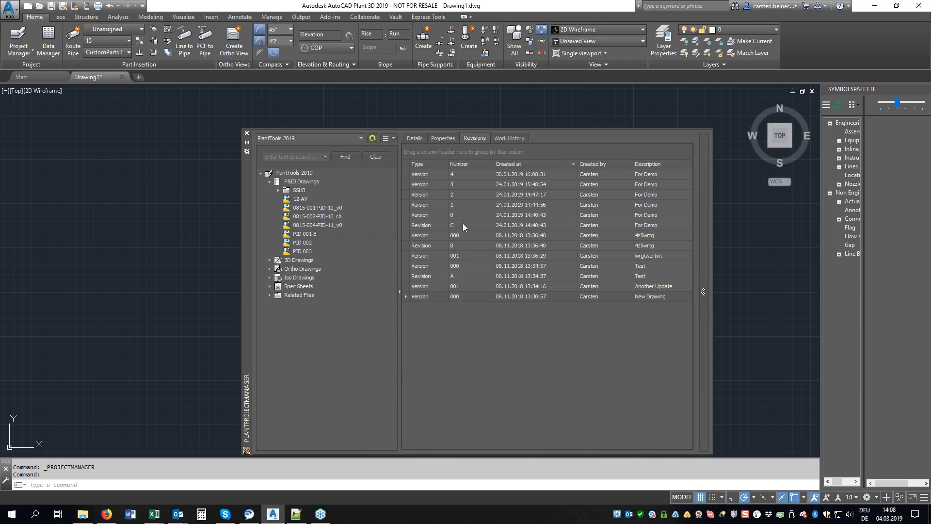
left_click(309, 208)
left_click(307, 217)
left_click(306, 223)
left_click(298, 233)
left_click(269, 181)
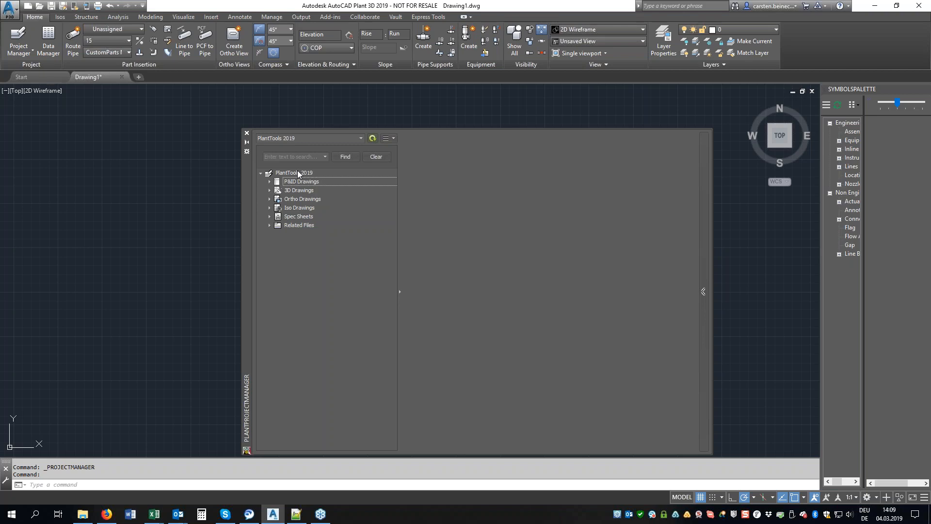
Step: Open the PlantProjectManager category settings, inspect the CRB category, and add a new category named PFDs
left_click(393, 138)
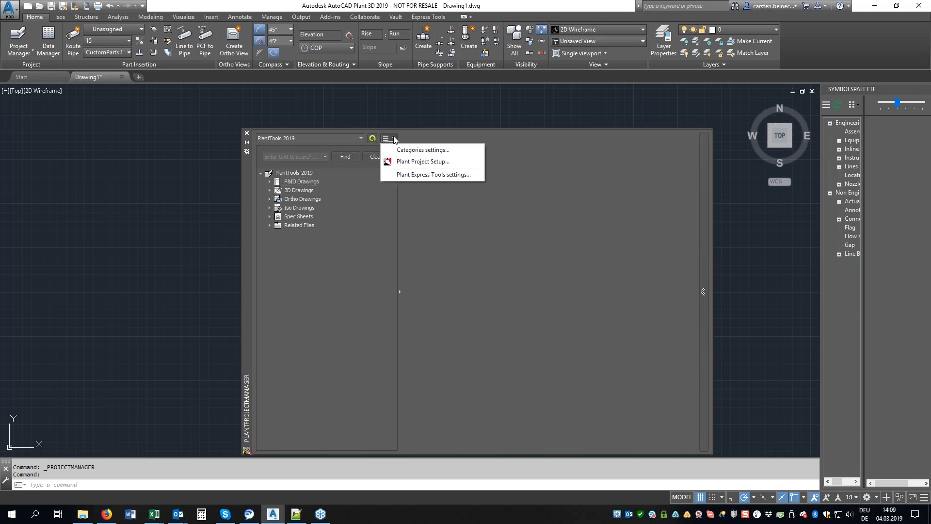
left_click(406, 151)
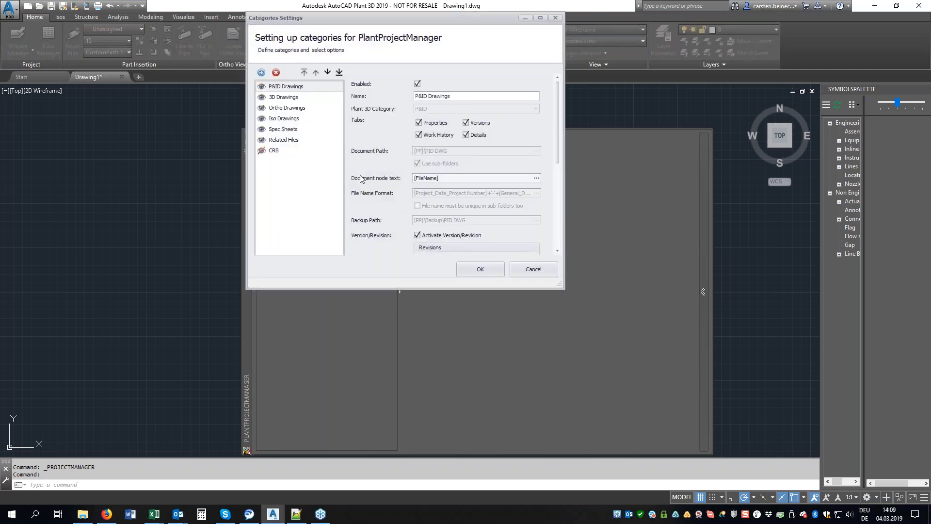
left_click_drag(341, 18, 380, 86)
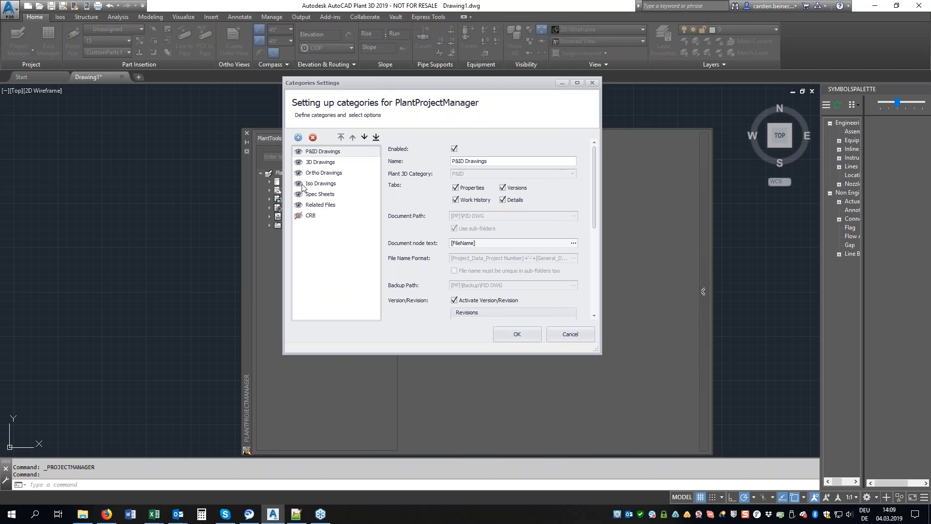
left_click(313, 217)
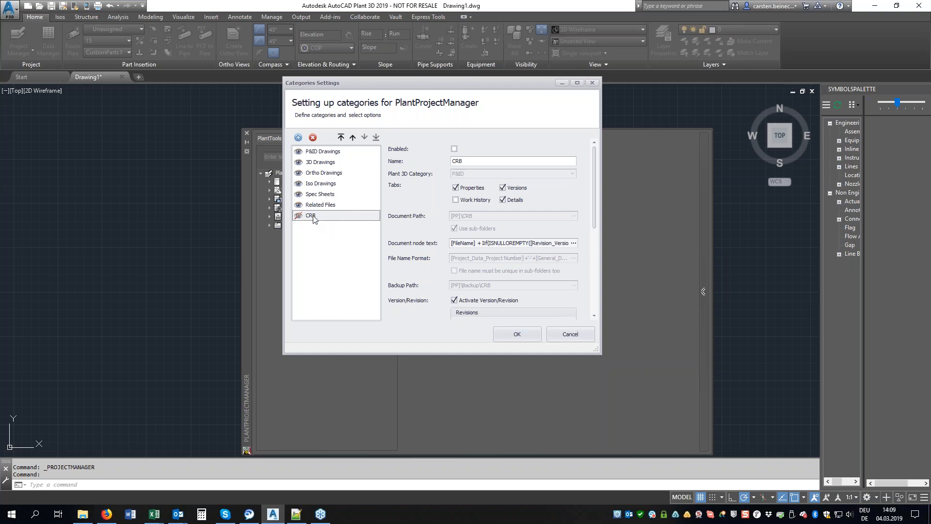
left_click(299, 137)
left_click_drag(487, 161, 439, 160)
type("PFDs")
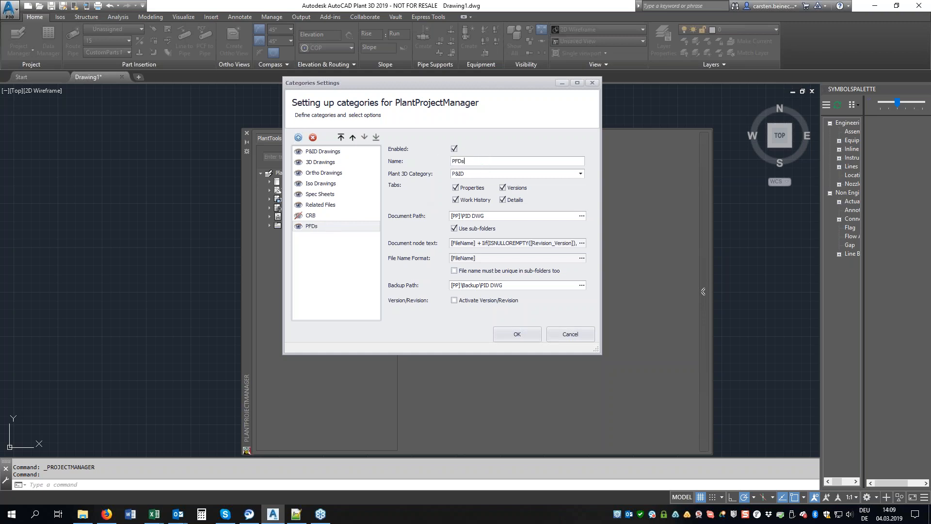
Step: Keep P&ID as the Plant 3D category for PFDs and disable its Work History tab
left_click(581, 174)
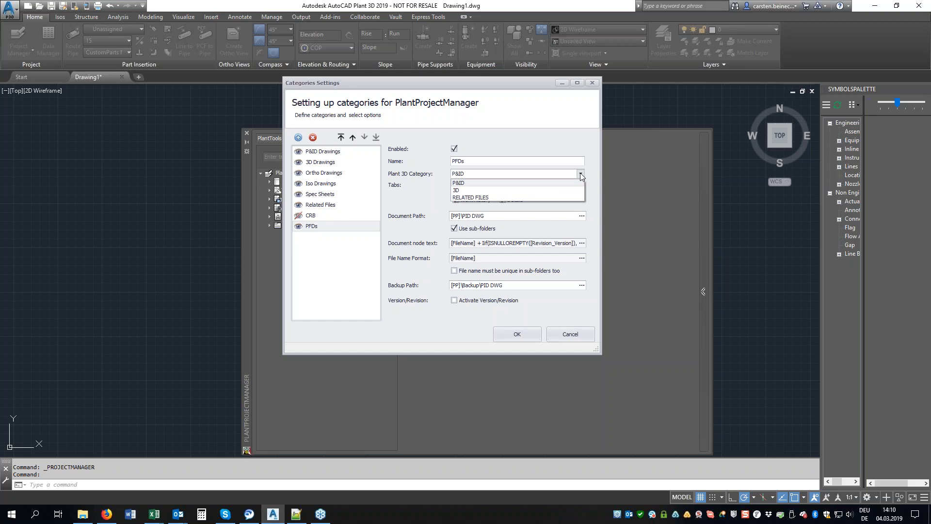
left_click(581, 175)
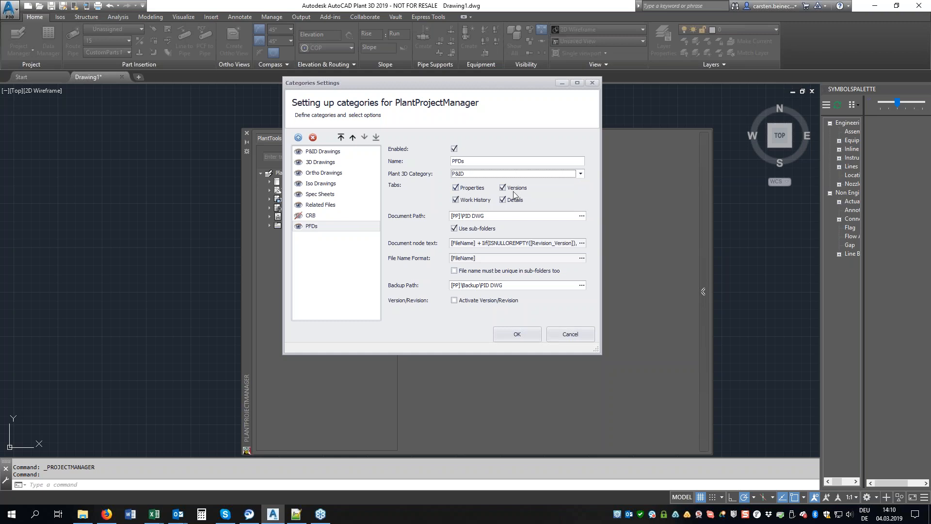
left_click(468, 202)
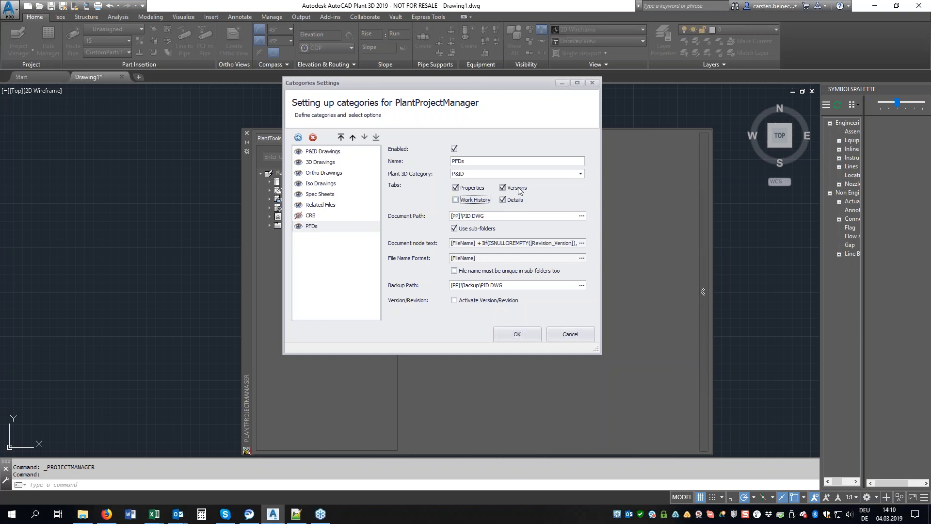
Step: Set the PFDs document path to [PP]\PFDs and its backup path to [PP]\Backup\PFDs
left_click(504, 218)
key("BackSpace")
key("BackSpace")
key("BackSpace")
key("BackSpace")
key("BackSpace")
key("BackSpace")
type("FDs")
mouse_move(456, 216)
mouse_move(479, 287)
left_click(582, 285)
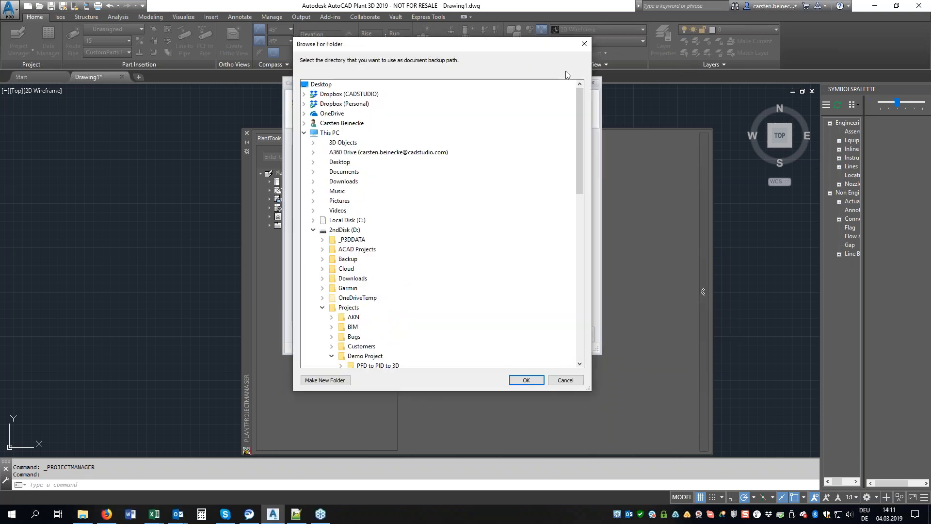
left_click(584, 44)
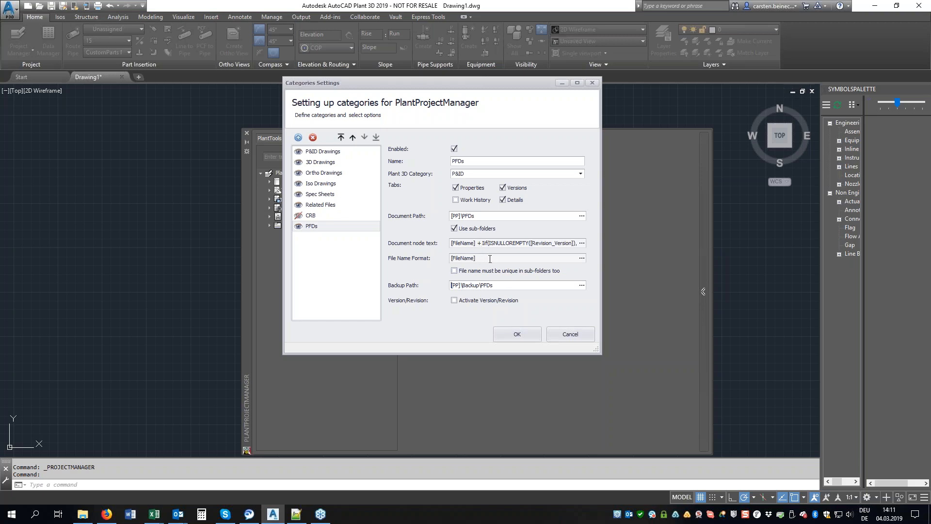
Step: Activate Version/Revision for PFDs, enlarge the dialog, and use automatic alphabetical revisions with A as the first revision
left_click(454, 299)
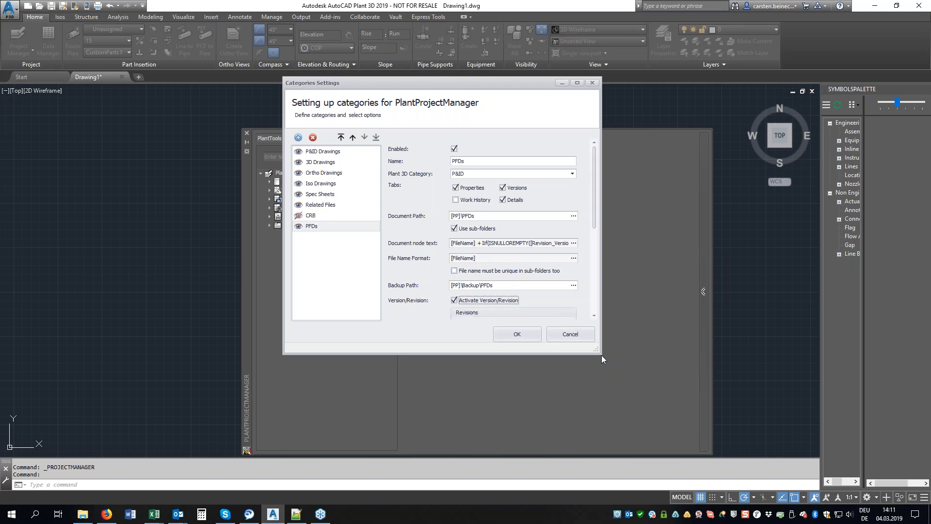
left_click_drag(601, 352, 664, 523)
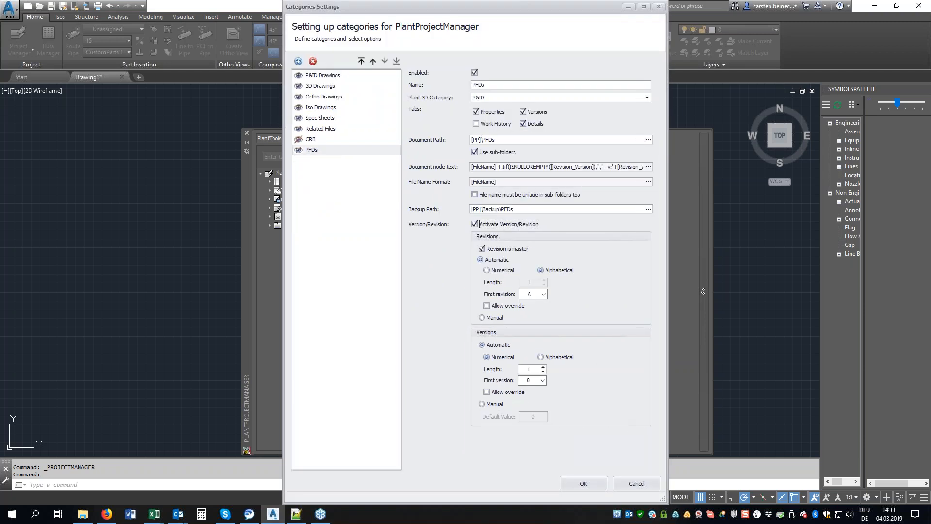
left_click(495, 272)
left_click(541, 271)
left_click(543, 294)
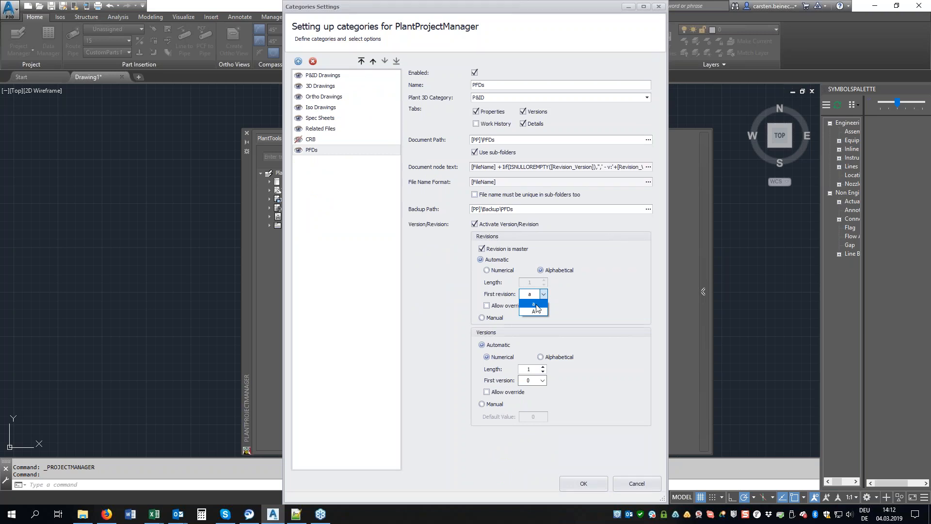
left_click(535, 311)
Step: Try the Allow override and Manual options for the PFDs revisions and return to automatic numbering without override
left_click(487, 306)
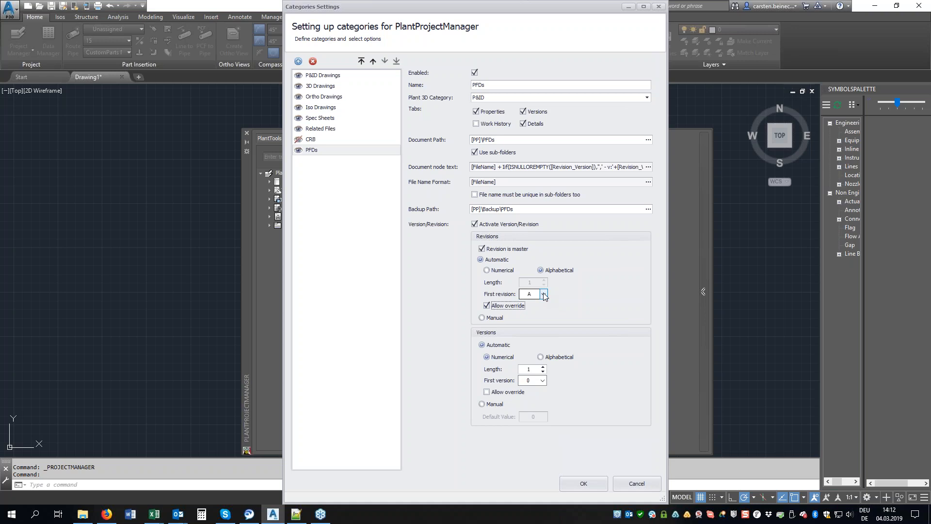
left_click(514, 307)
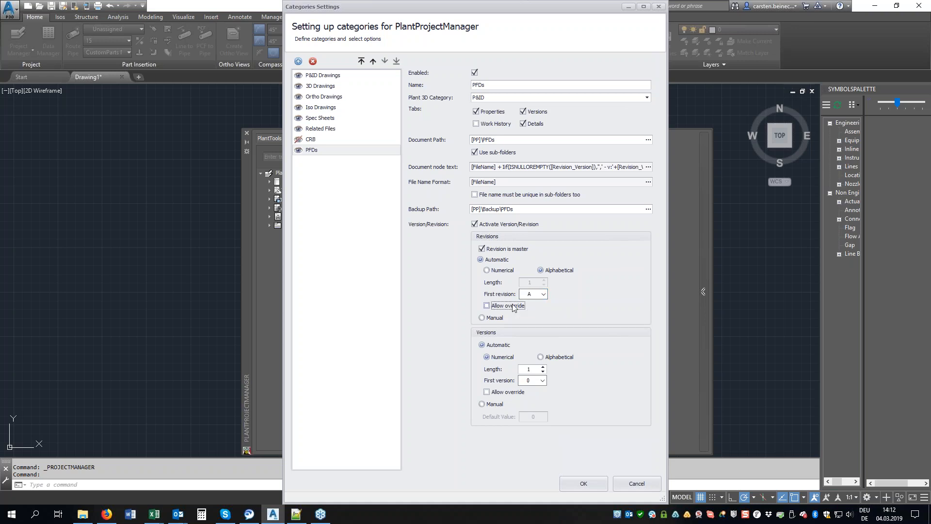
left_click(492, 319)
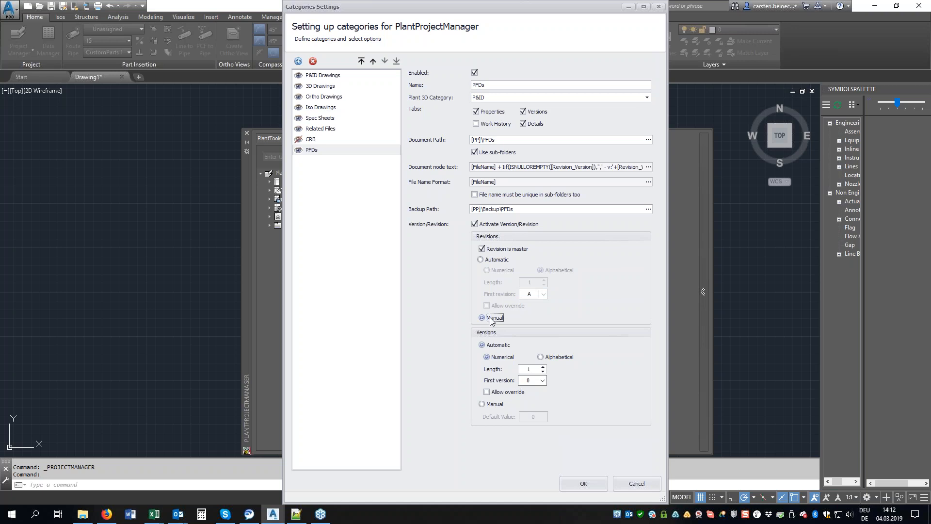
left_click(482, 260)
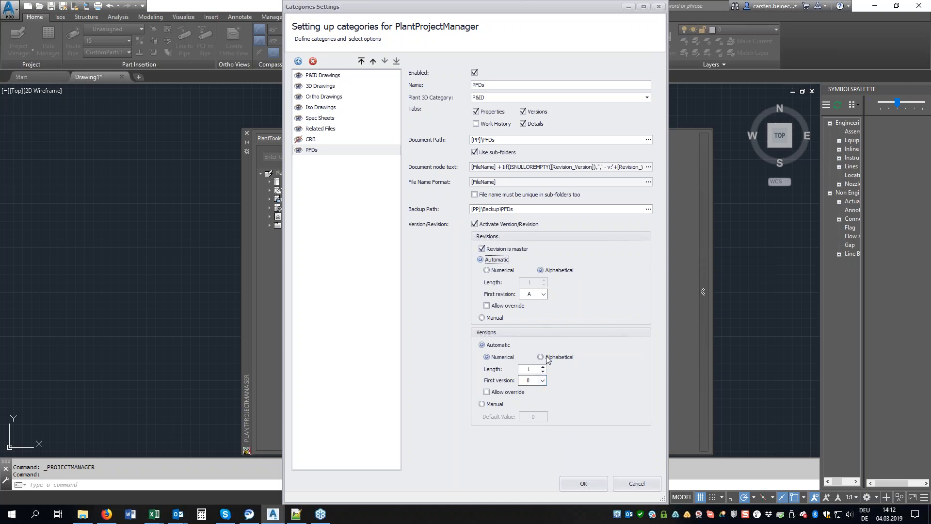
Step: Pick the first version number for PFDs, save the category settings, and expand the P&ID Drawings folder
left_click(542, 382)
left_click(543, 390)
left_click(584, 483)
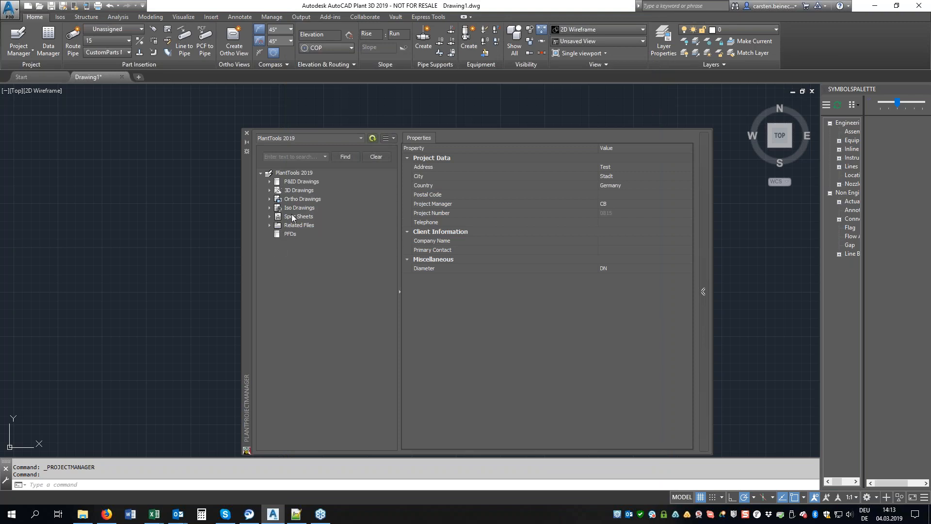
left_click(270, 182)
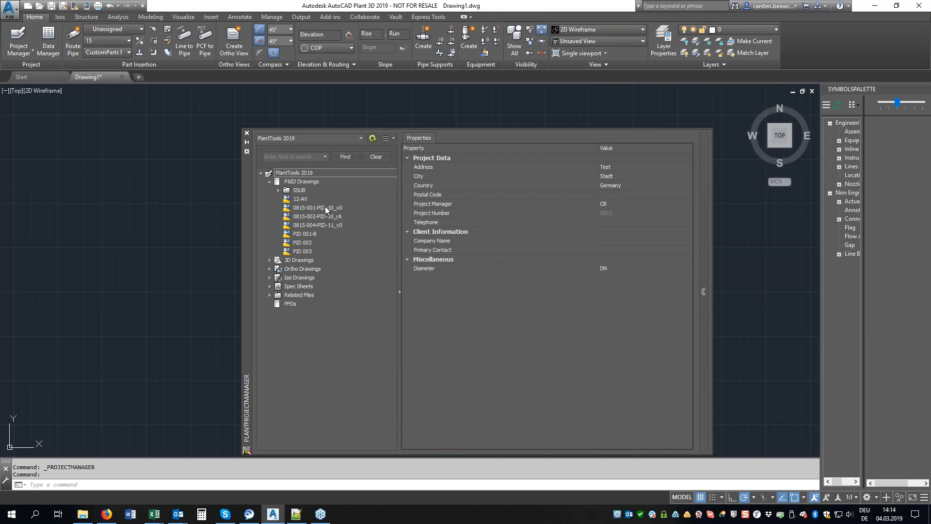
Step: Try to open Plant Project Setup from PlantProjectManager
left_click(394, 139)
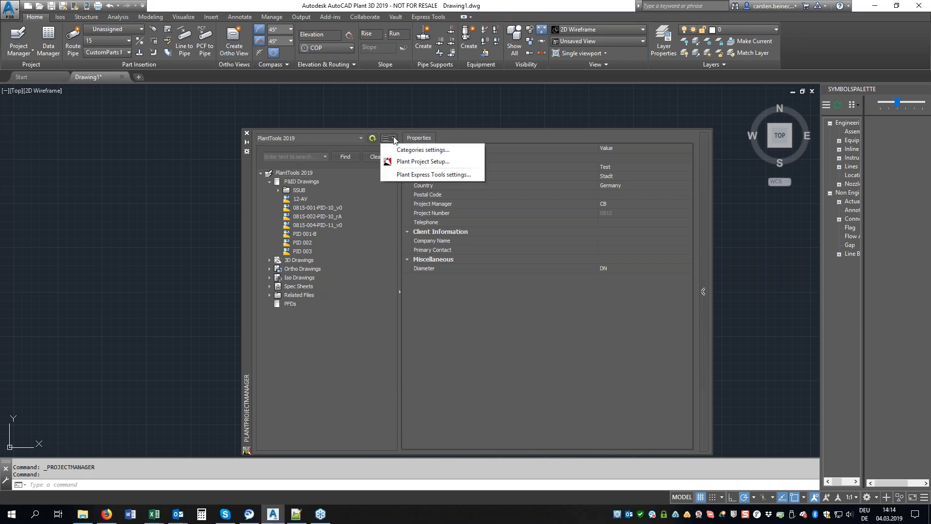
left_click(420, 163)
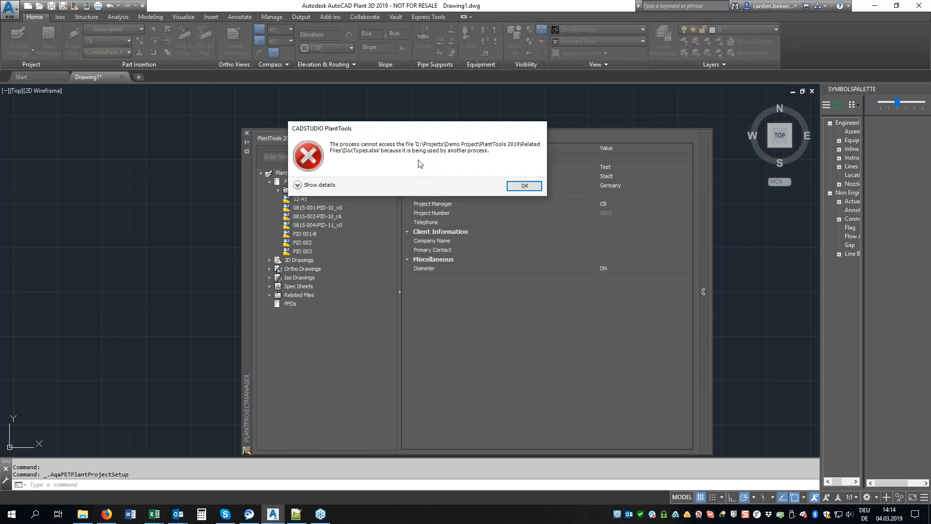
left_click(524, 187)
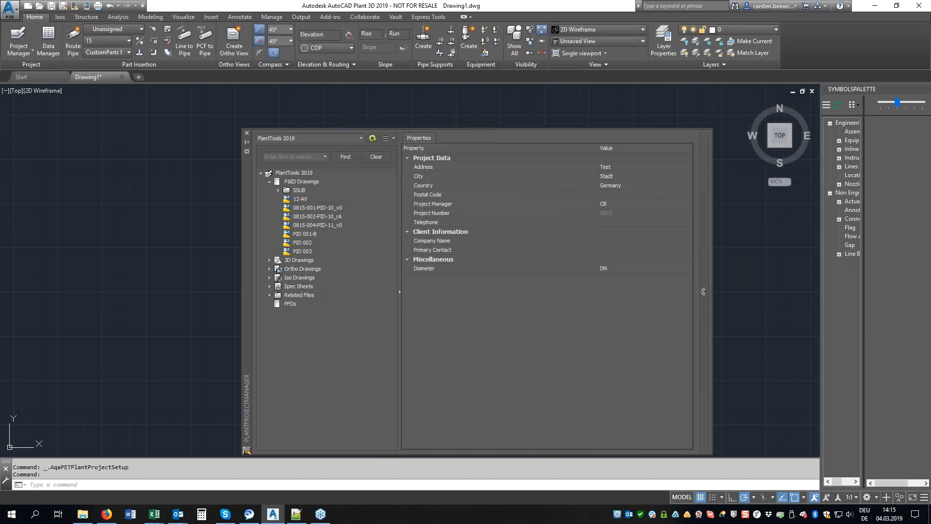
Step: Switch to Excel and close the workbooks Frame Sizes.xlsx and DocTypes.xlsx after viewing their contents
mouse_move(158, 515)
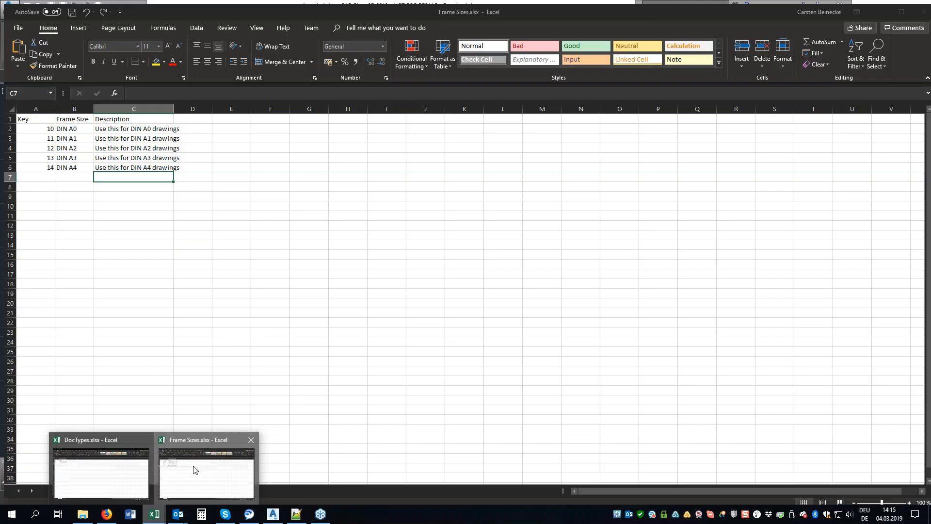
left_click(193, 470)
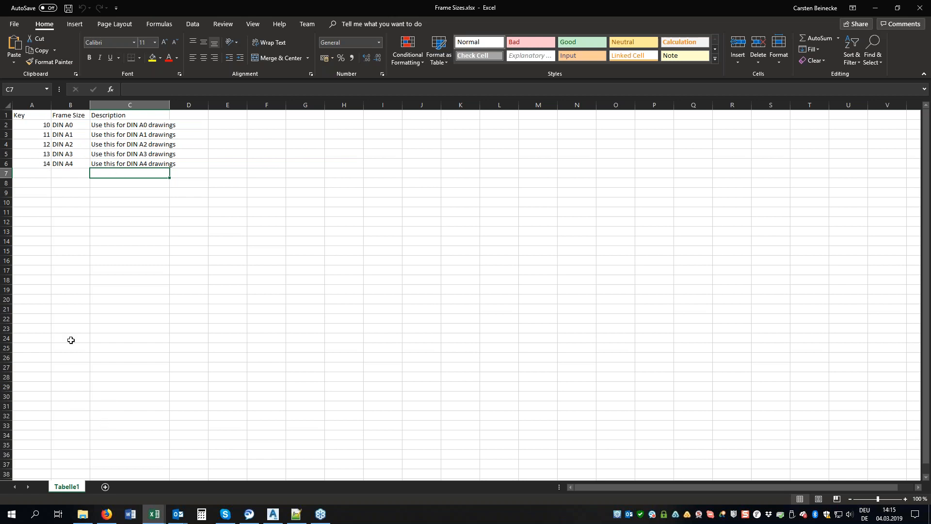
left_click(920, 8)
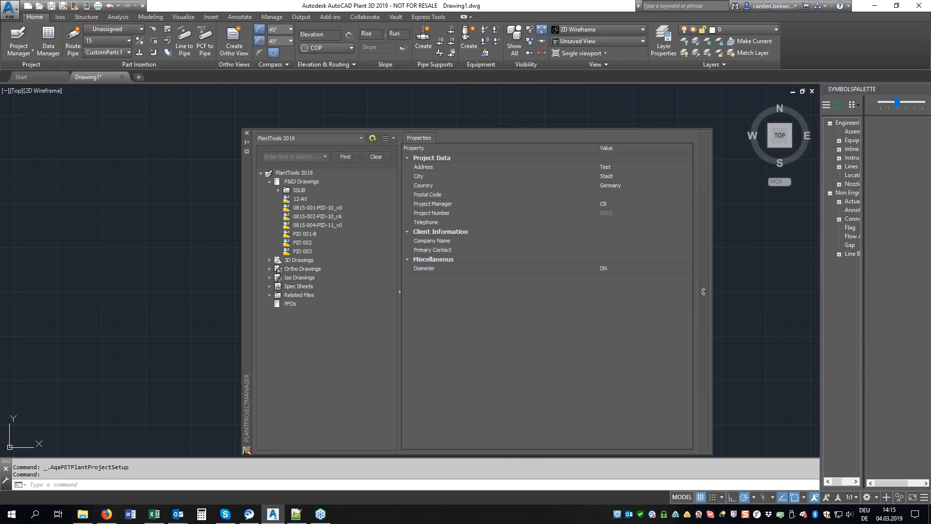
left_click(155, 514)
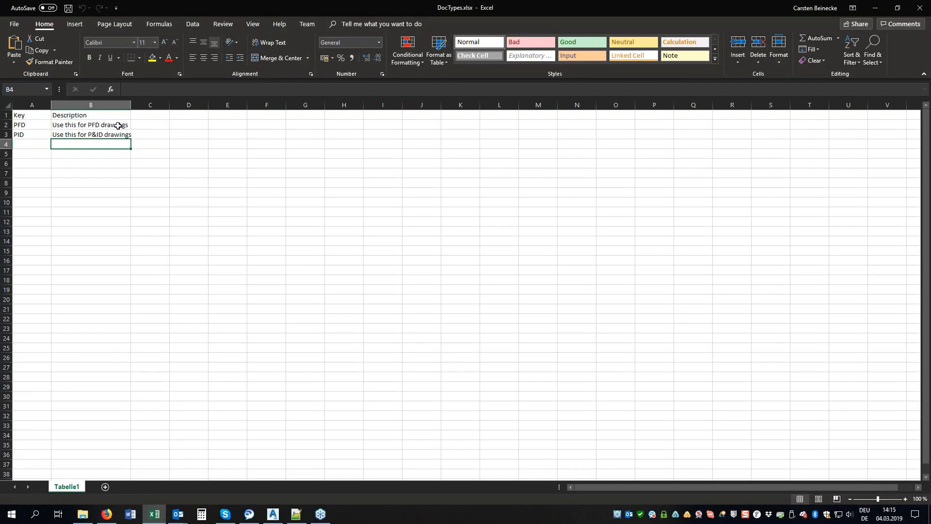
left_click(922, 8)
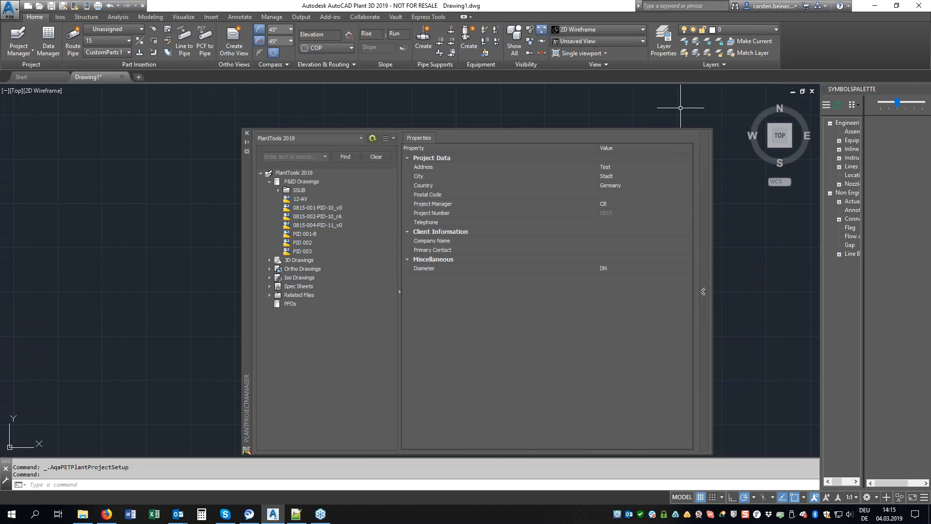
Step: Open Plant Project Setup, reposition the dialog, and review the project properties and drawing properties
left_click(393, 138)
left_click(406, 161)
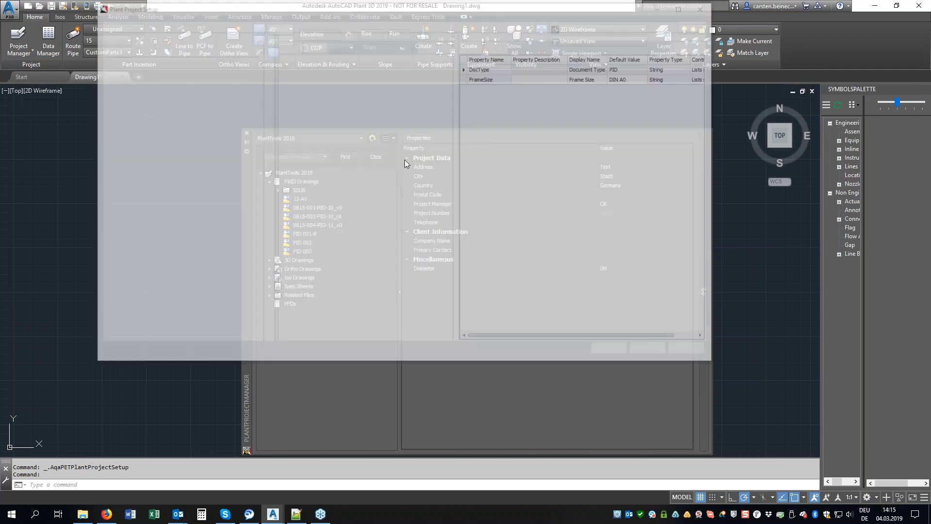
left_click_drag(321, 3, 386, 52)
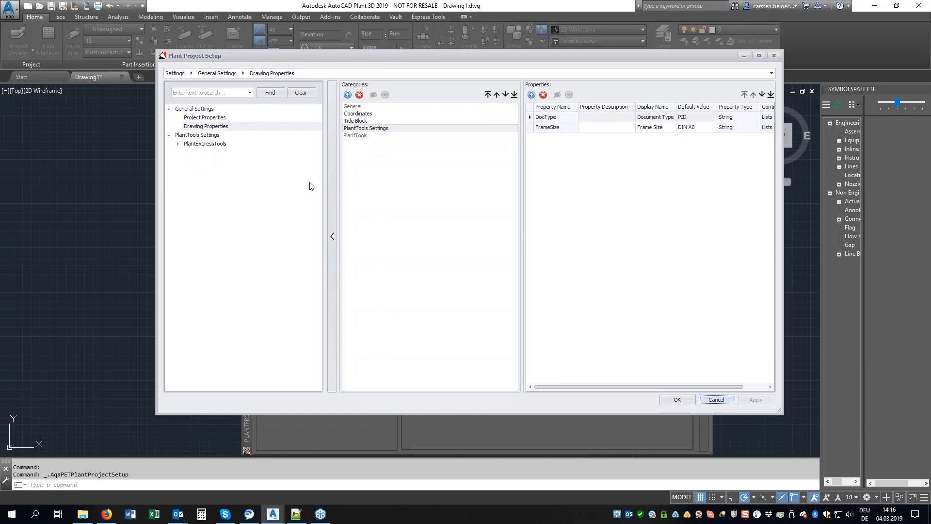
left_click(211, 118)
left_click(214, 127)
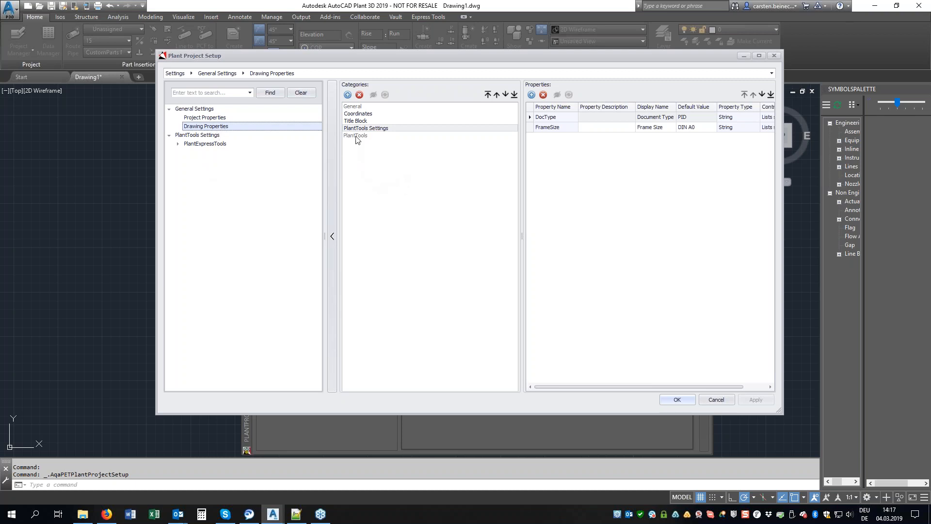
Step: Try adding a drawing property category named PET_Demo and delete it again
left_click(347, 95)
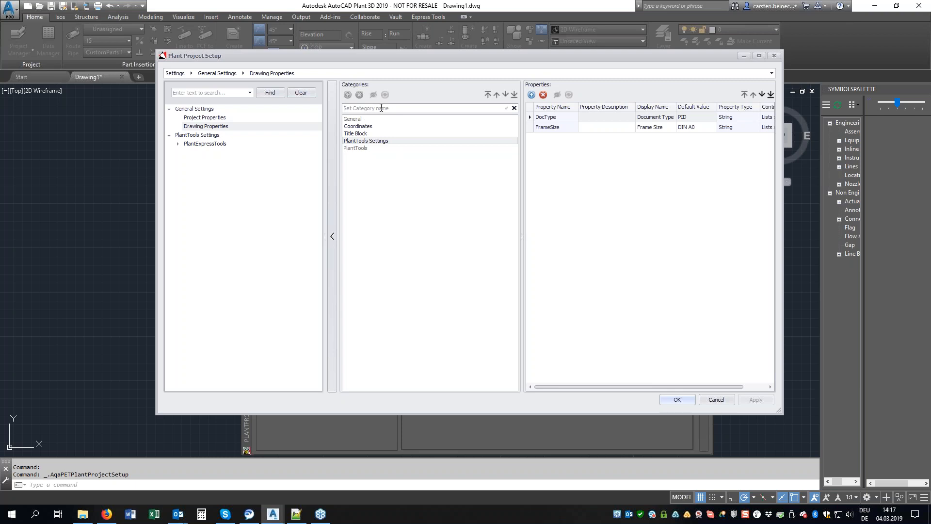
type("Demo")
type("PET")
type("_")
key("Return")
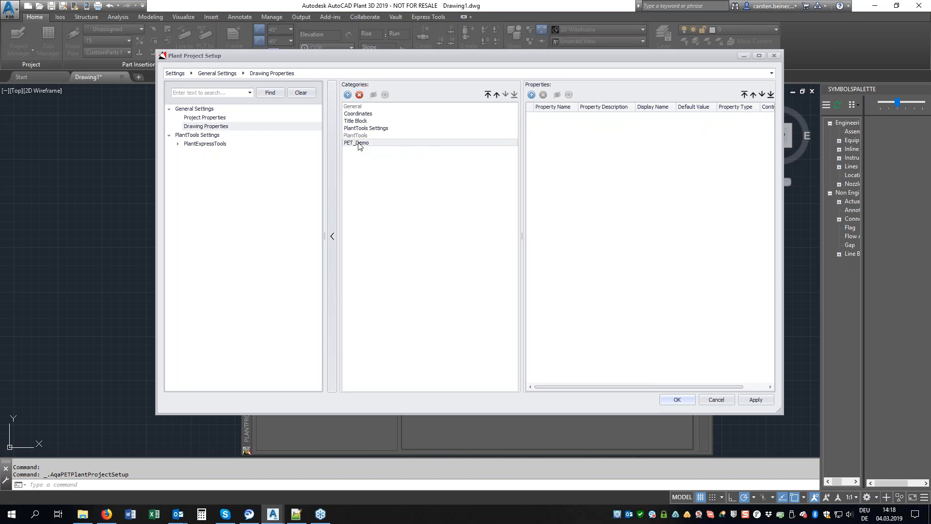
left_click(359, 95)
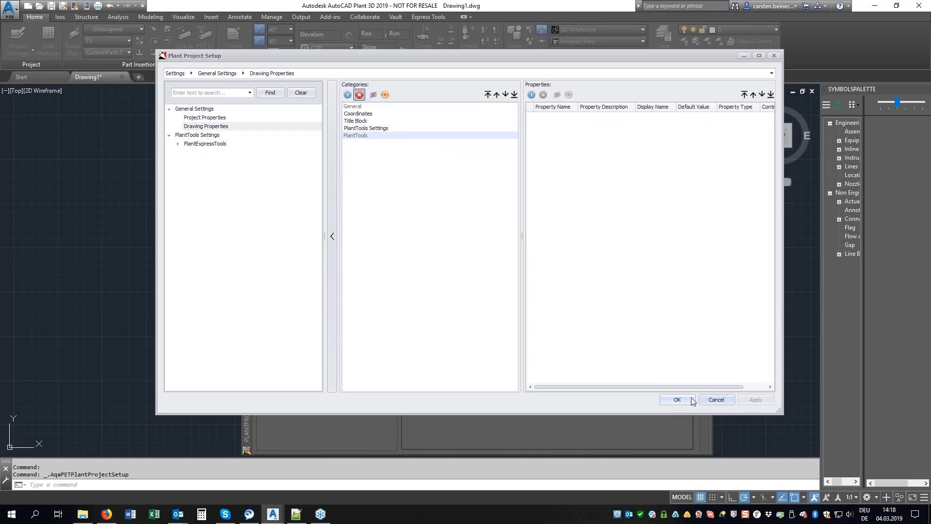
Step: Restore the deleted PET_Demo drawing property category and add a property named Frame to it
left_click(385, 94)
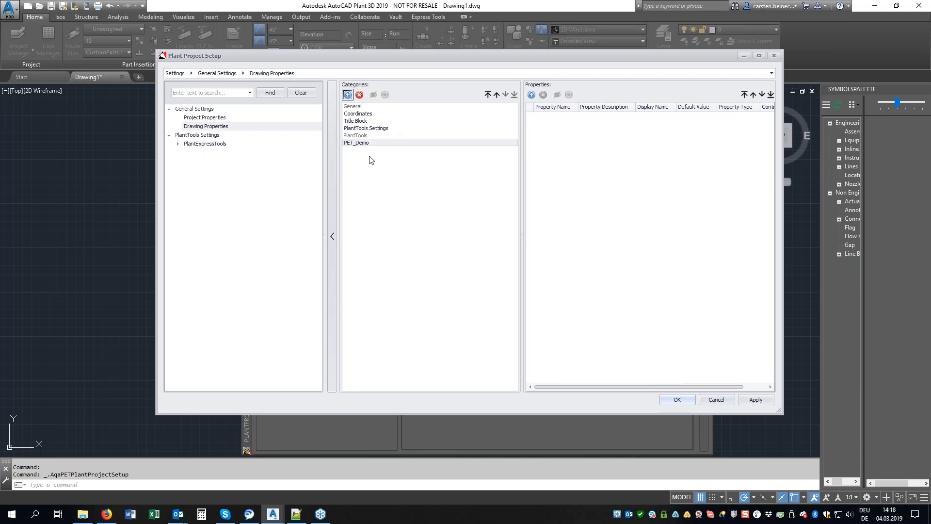
left_click(359, 143)
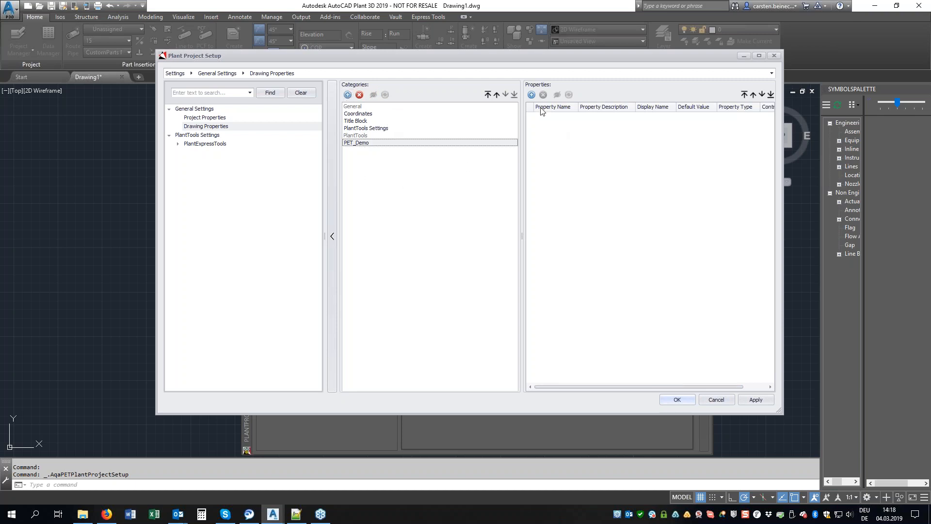
left_click(532, 95)
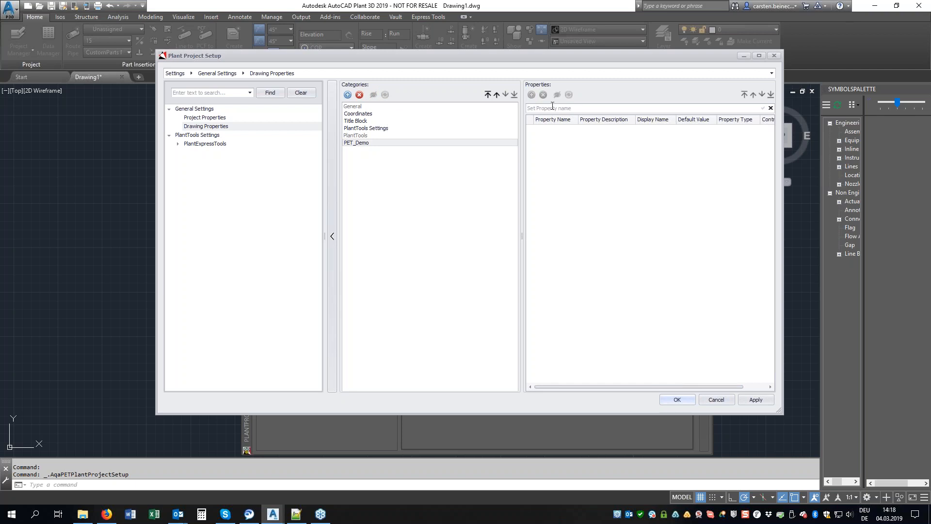
left_click(552, 108)
type("Frame")
key("Return")
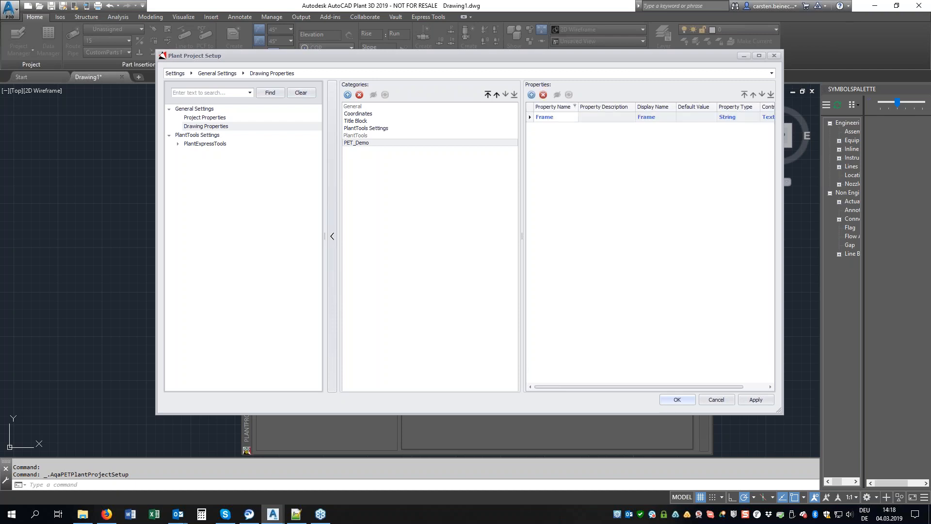
Step: Add a second property named Type to the PET_Demo category
left_click(531, 95)
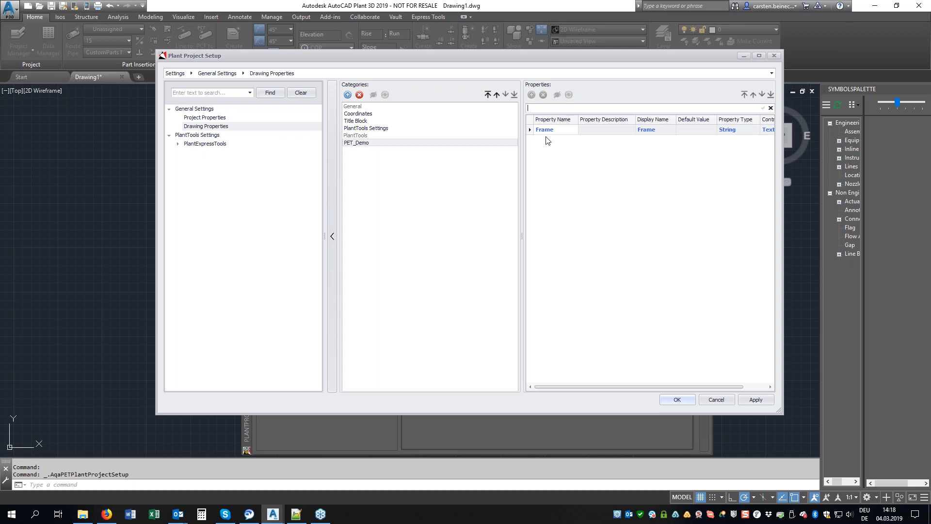
type("Type")
key("Return")
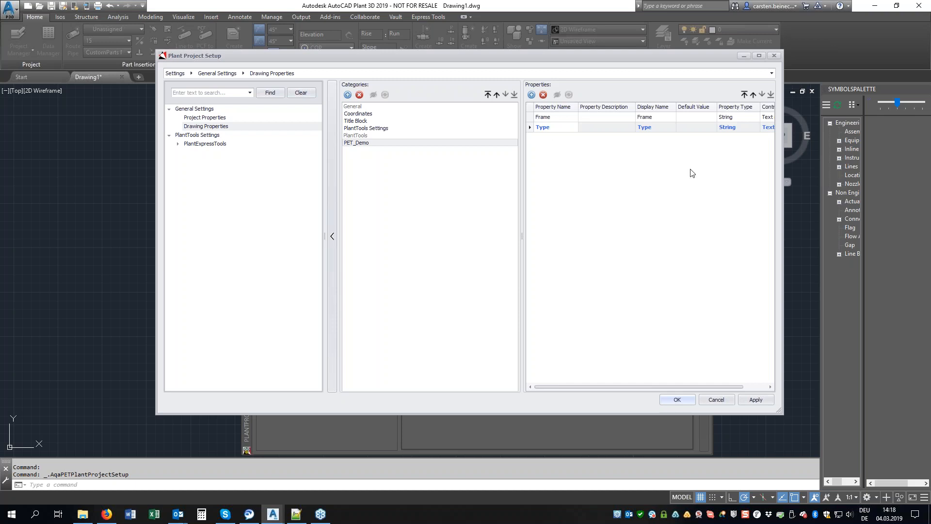
Step: Check which property types are available for the Frame property
left_click_drag(648, 386, 691, 386)
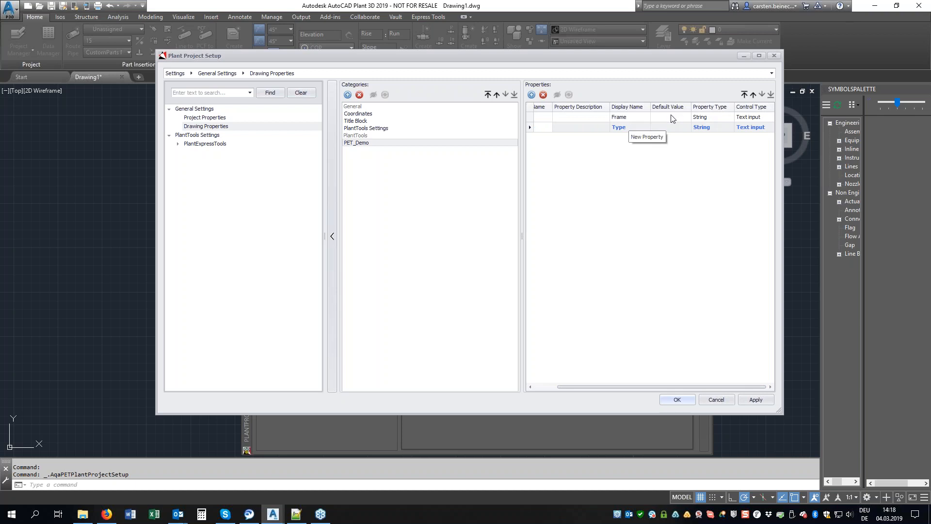
left_click(732, 119)
left_click(730, 117)
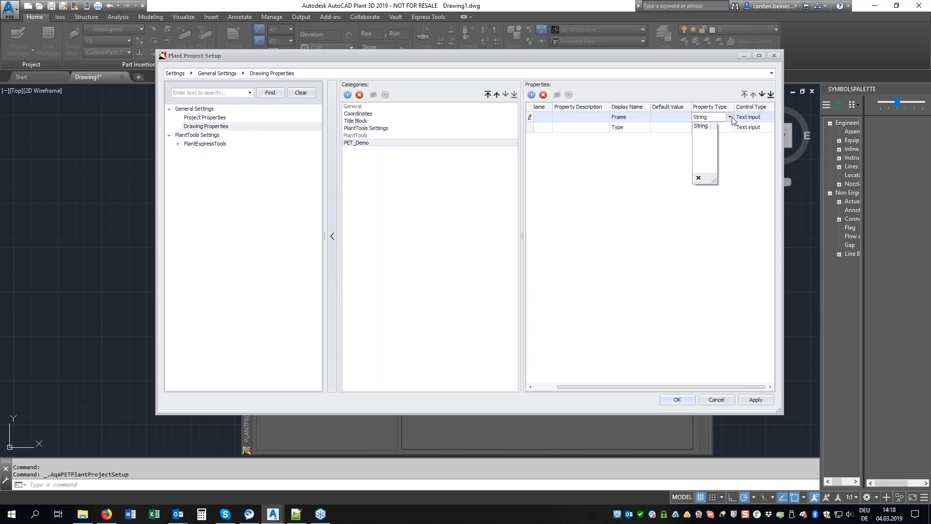
left_click(734, 144)
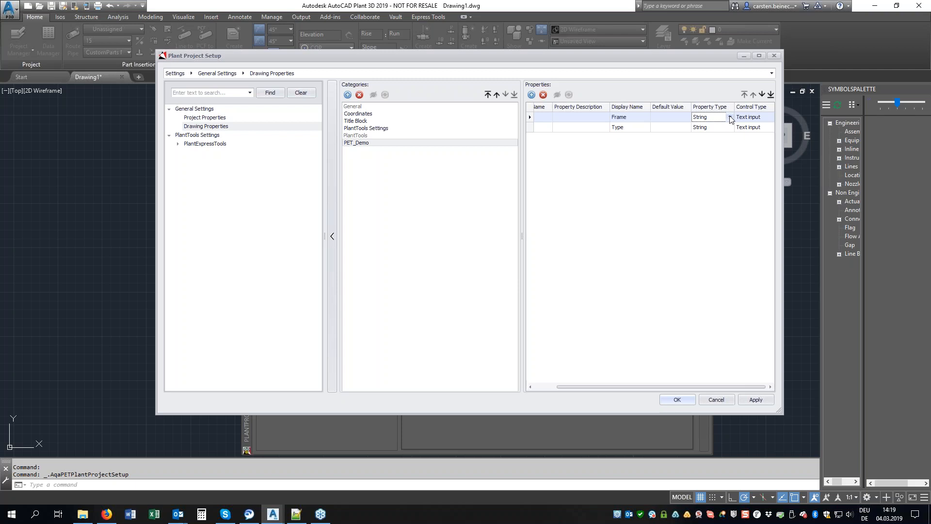
Step: Widen the Plant Project Setup dialog and set the Frame property's control type to Lists selection
left_click_drag(783, 113, 798, 113)
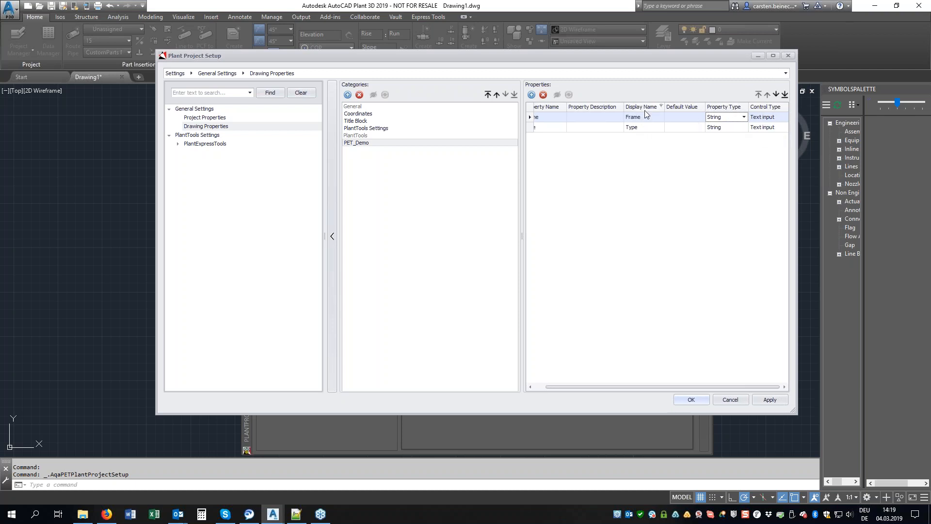
left_click(764, 117)
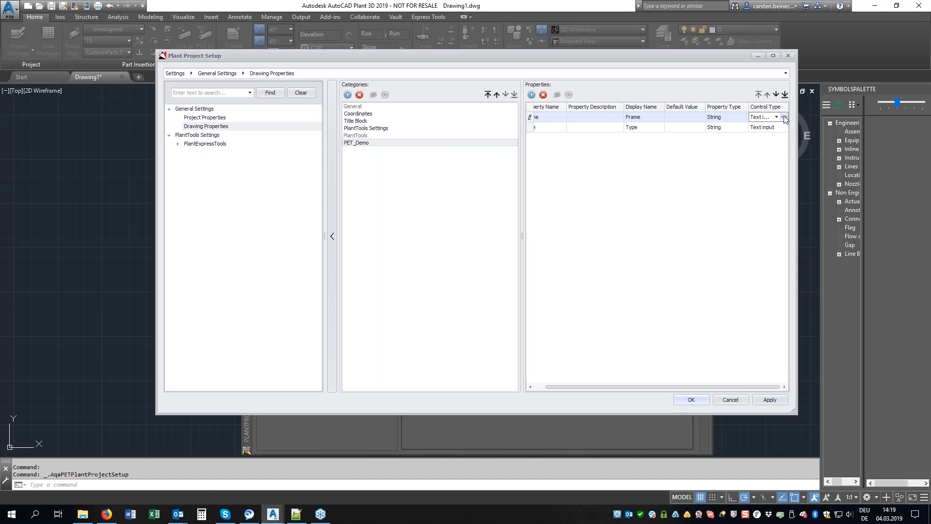
left_click(777, 117)
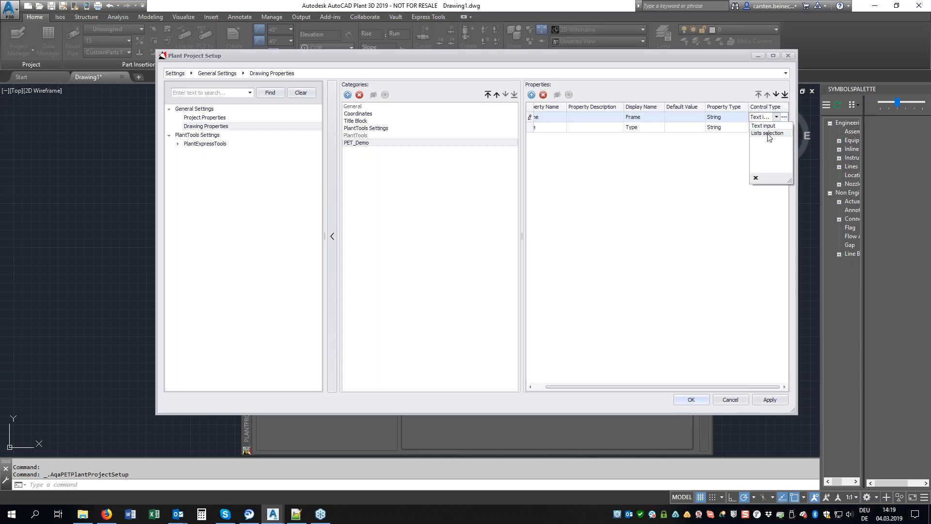
left_click(768, 134)
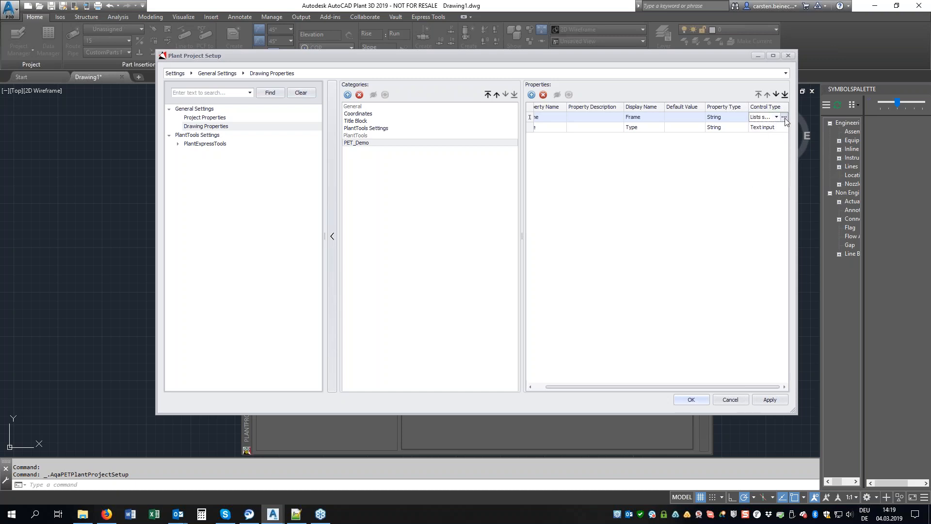
Step: Open the lists selection control setup for the Frame property and reposition its dialog so all of it is accessible
left_click(784, 118)
left_click_drag(625, 8, 406, 1)
double_click(420, 2)
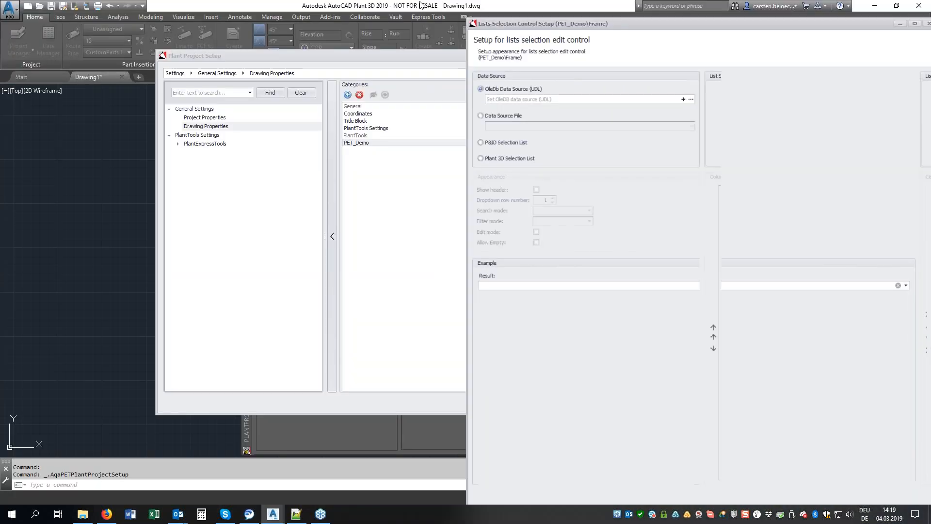
mouse_move(517, 1)
left_mouse_down()
mouse_move(517, 18)
mouse_move(522, 3)
left_mouse_up()
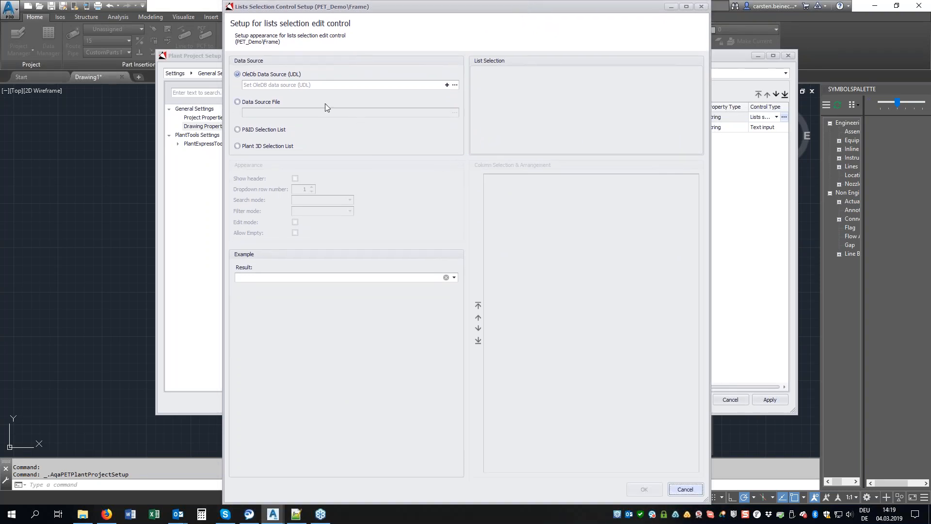
left_click_drag(412, 1, 409, 167)
left_click_drag(492, 129, 547, 71)
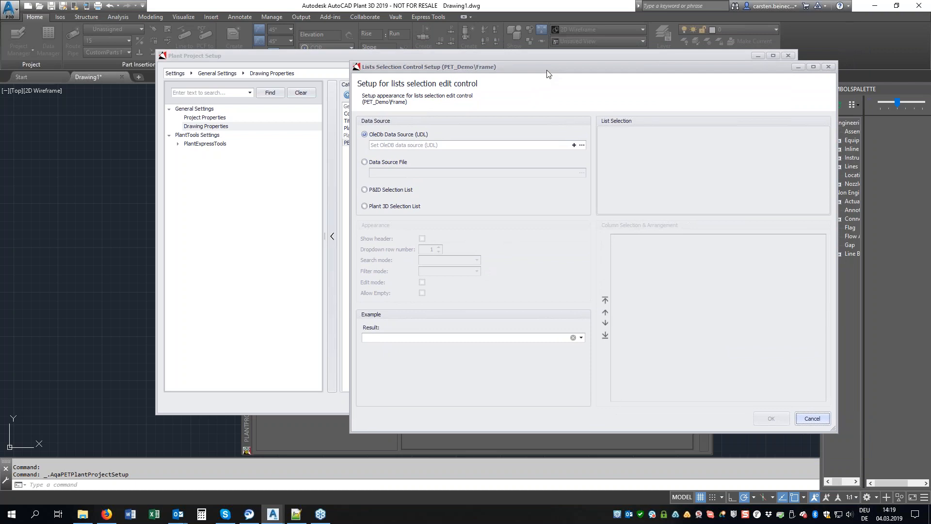
Step: Review the lists offered by the P&ID Selection List and Plant 3D Selection List data sources
left_click(389, 190)
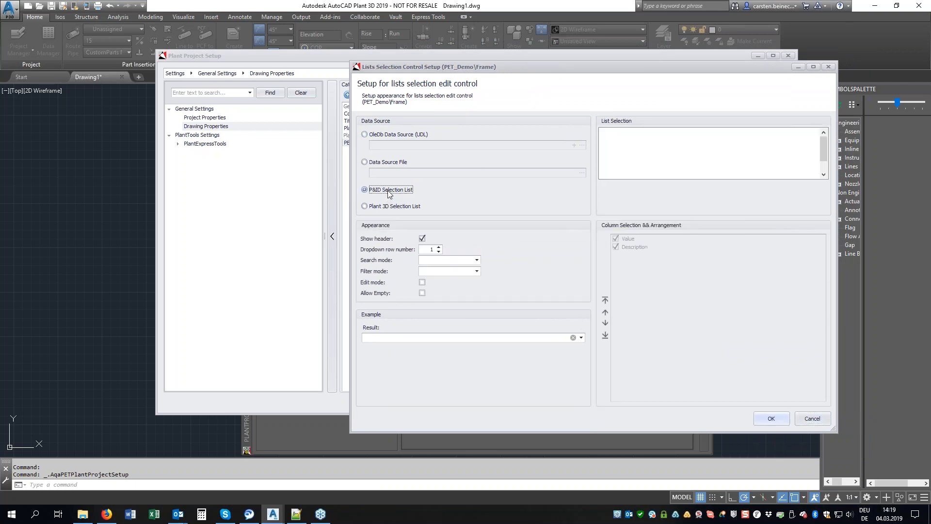
scroll(623, 174, "down", 1)
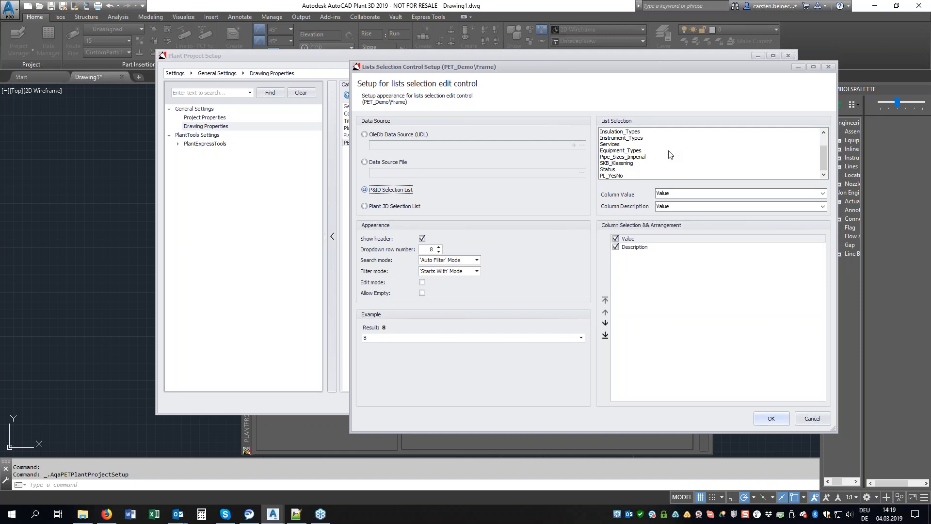
left_click(395, 206)
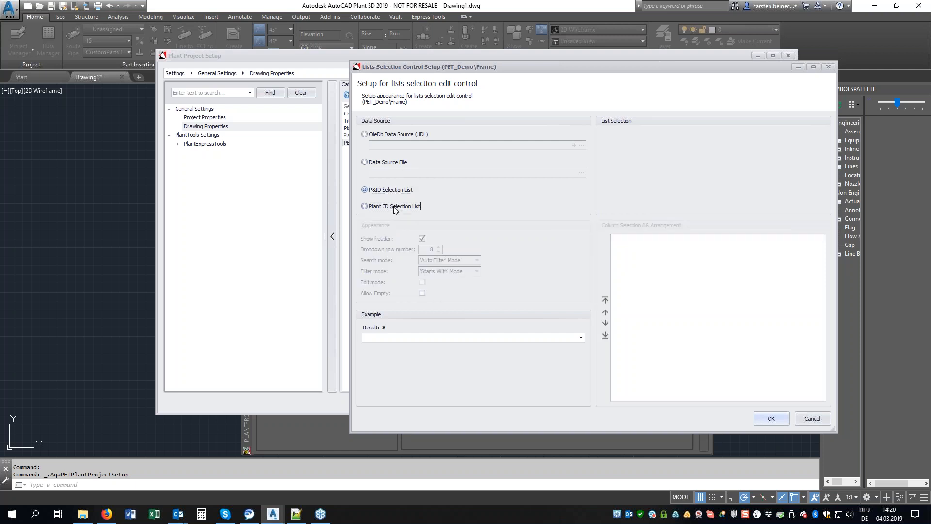
scroll(657, 165, "down", 4)
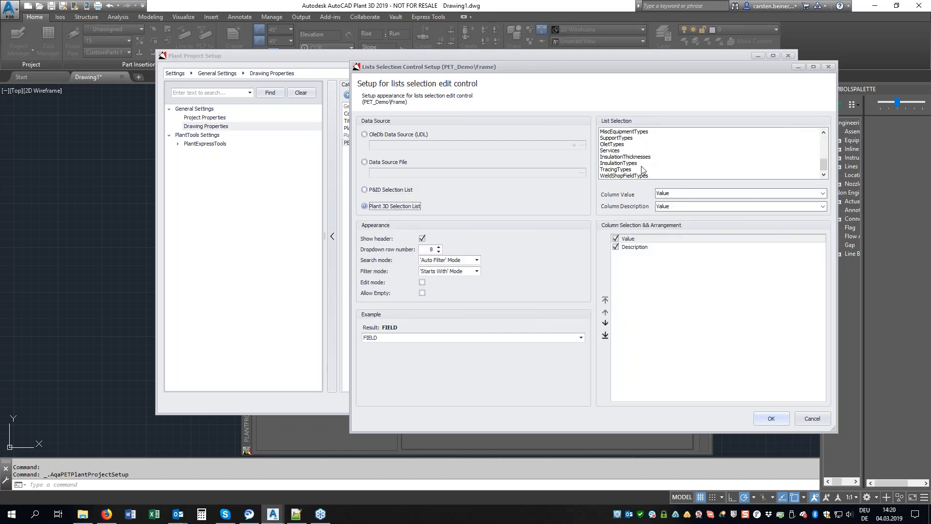
Step: Switch the data source to a file and assign Frame Sizes.xlsx from the project's Related Files folder
left_click(371, 164)
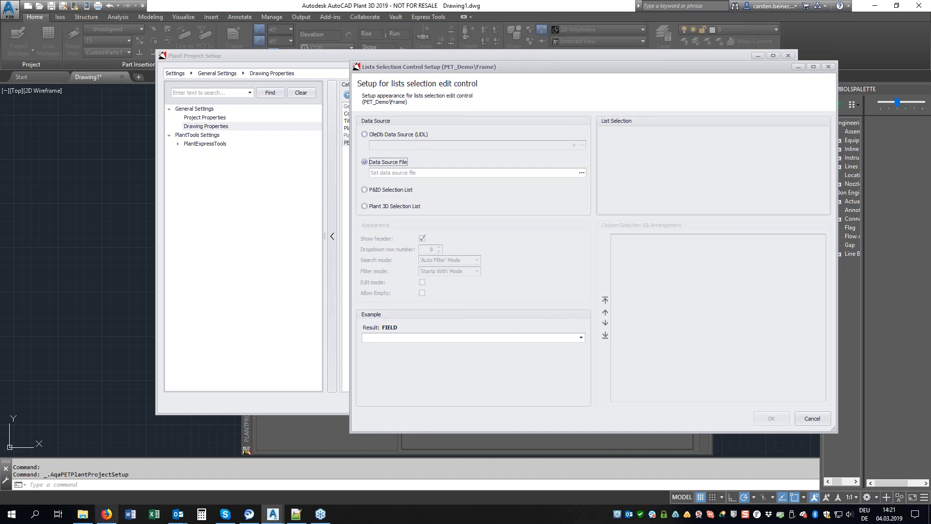
left_click(83, 515)
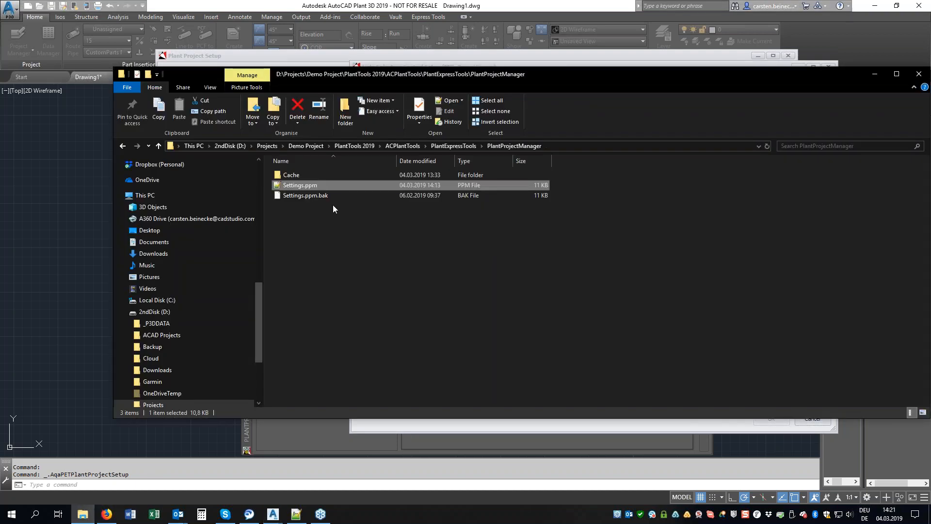
left_click(350, 145)
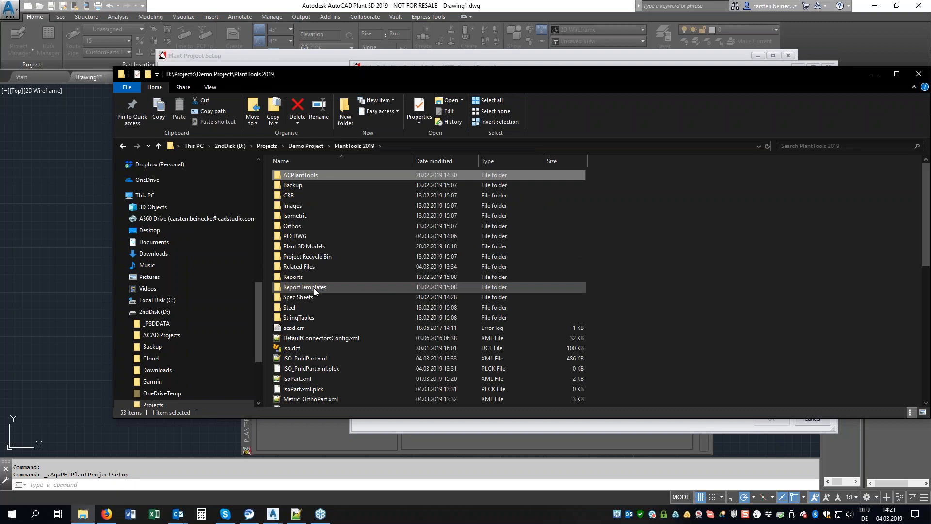
double_click(296, 267)
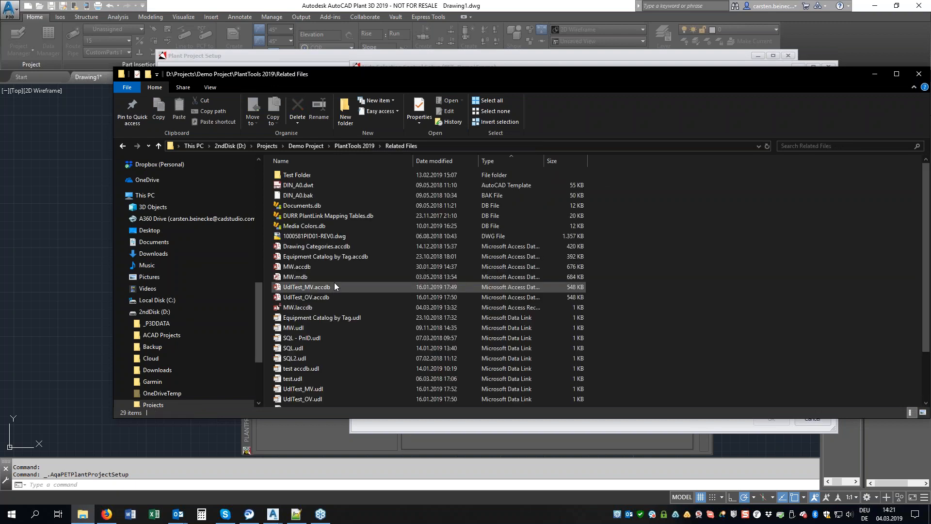
scroll(339, 278, "down", 2)
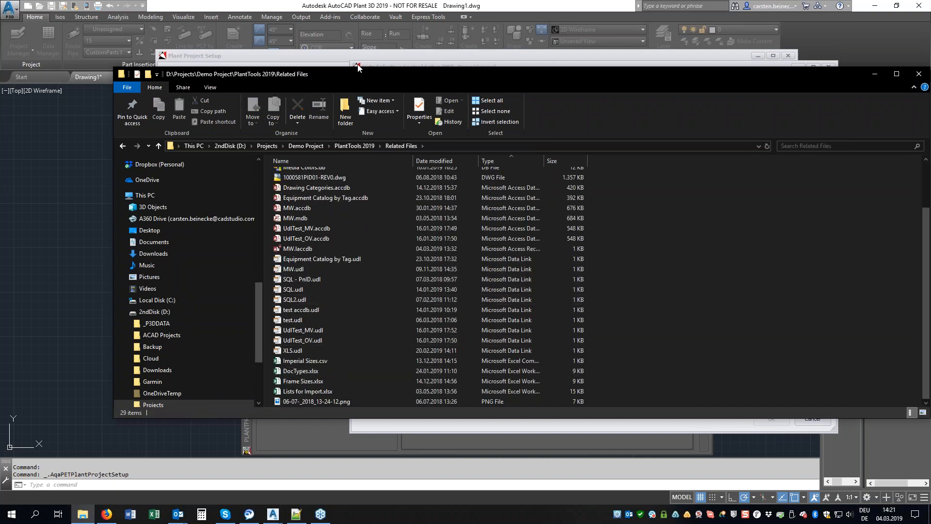
left_click_drag(363, 73, 362, 100)
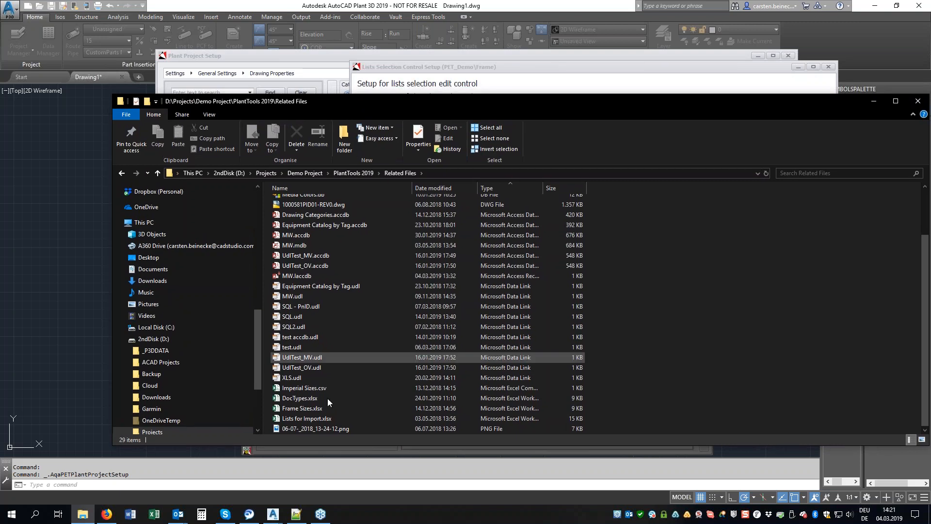
left_click_drag(305, 409, 358, 176)
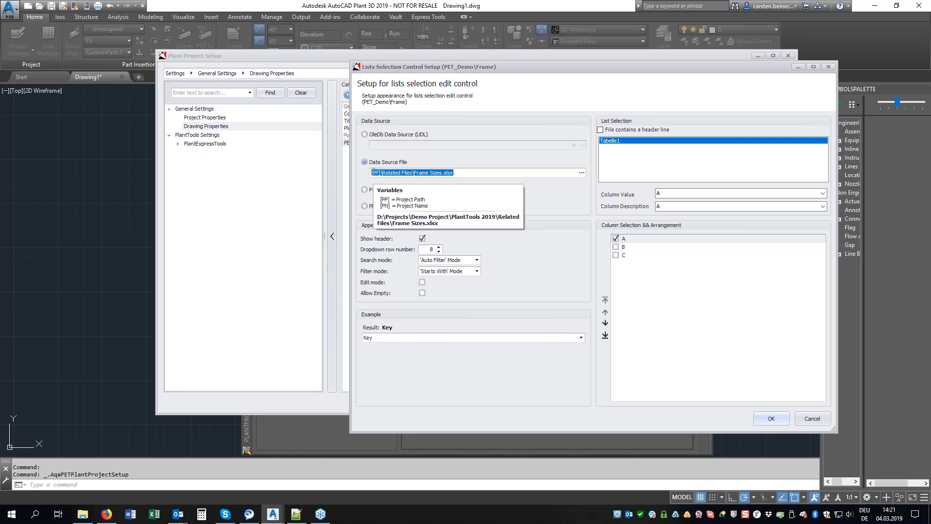
left_click(465, 172)
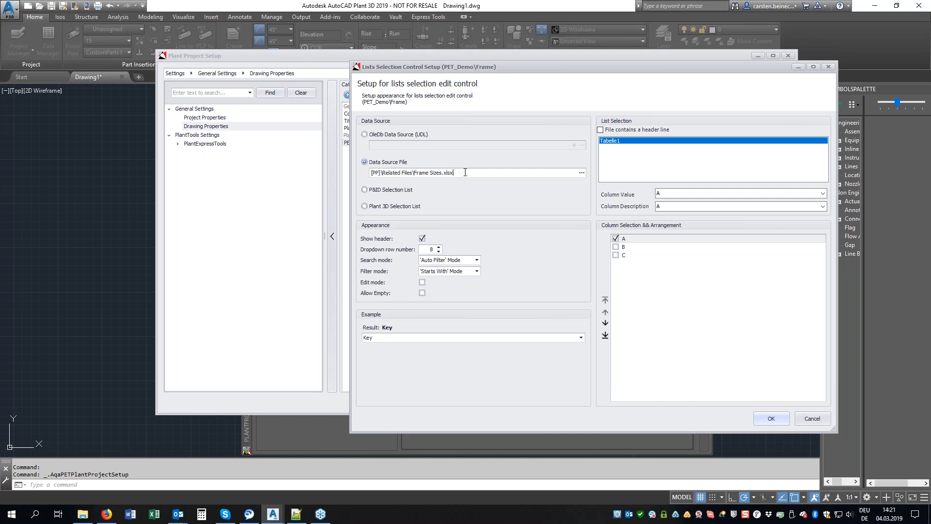
mouse_move(377, 175)
Step: Declare that the source file contains a header line and include the Frame Size and Description columns in the list
left_click(600, 130)
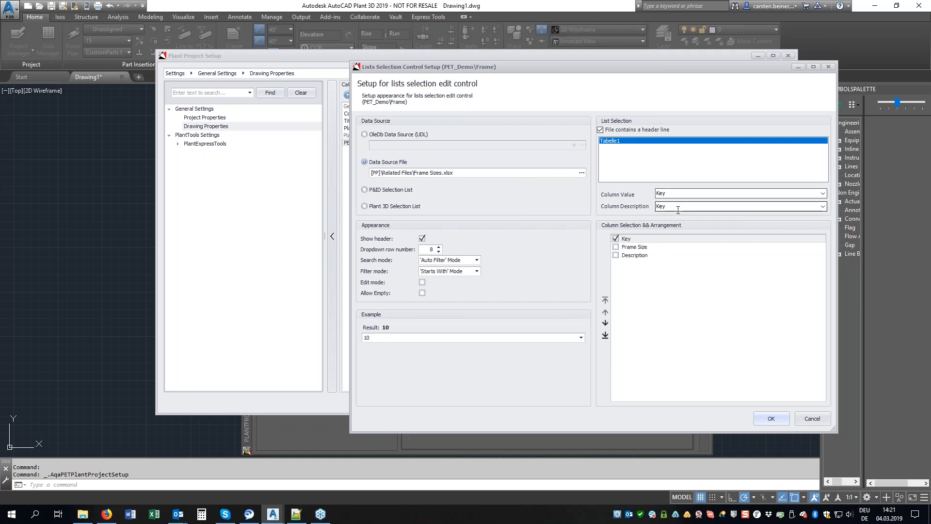
left_click(616, 249)
left_click(616, 248)
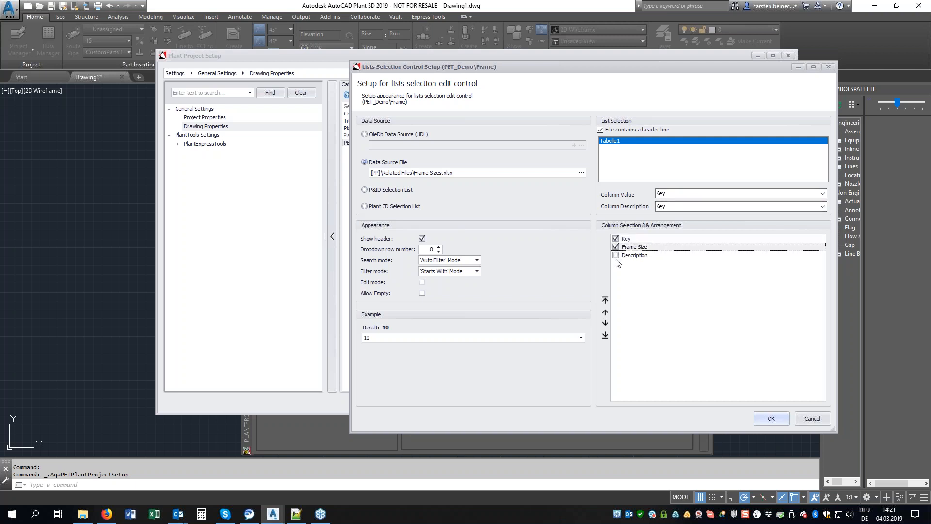
left_click(616, 257)
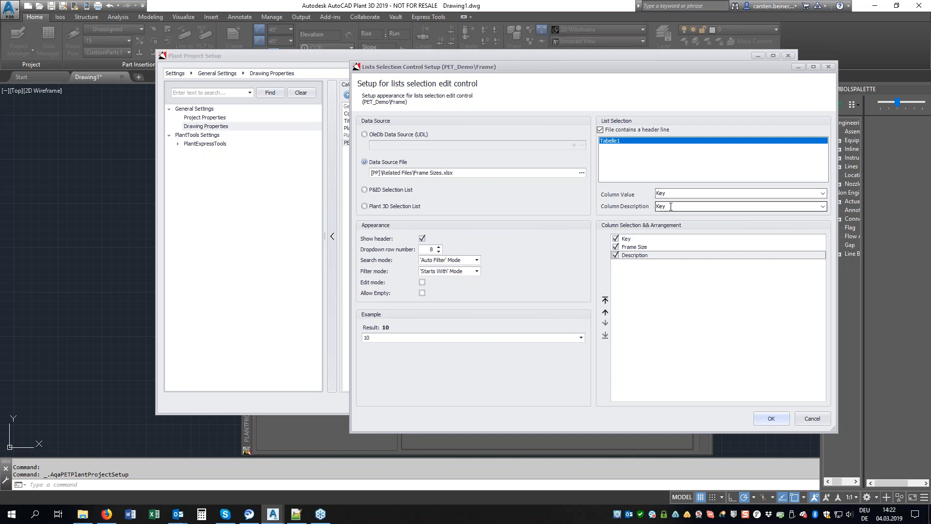
Step: Set the column description to Frame Size and preview the resulting example list
left_click(823, 206)
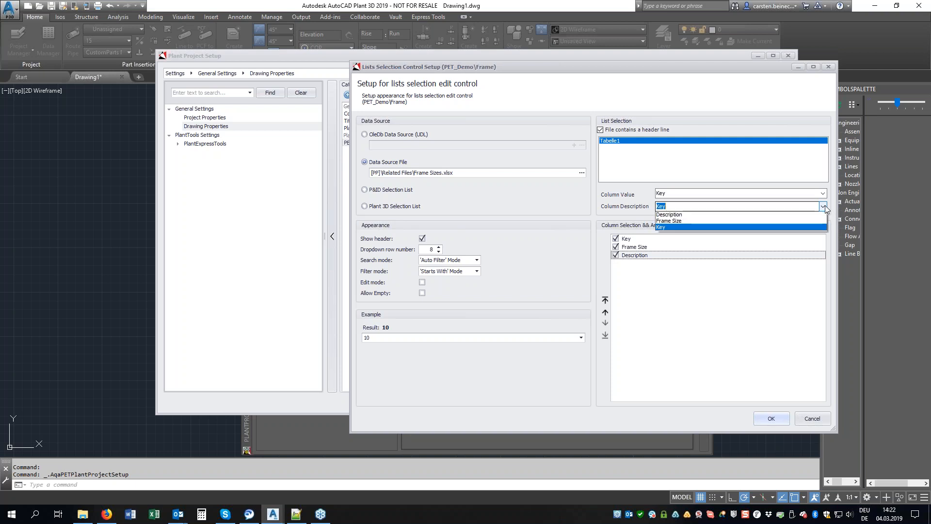
left_click(713, 221)
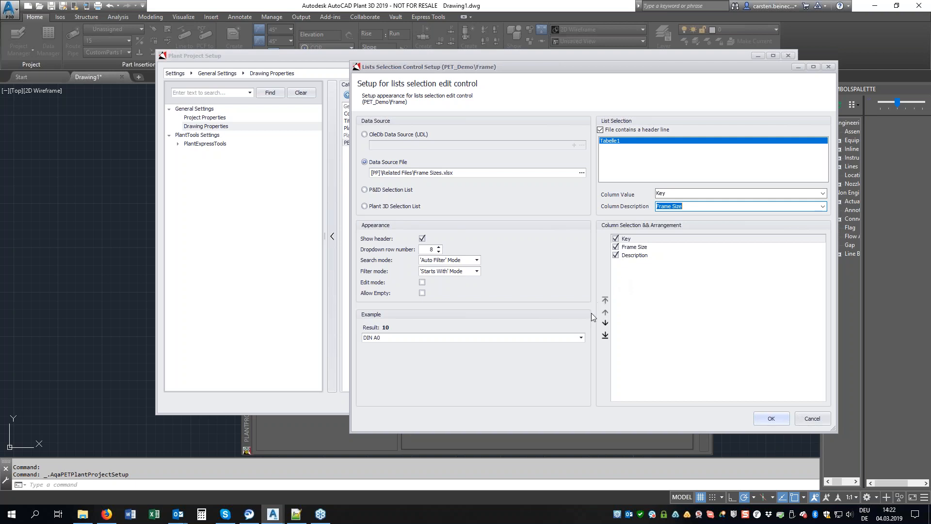
left_click(581, 338)
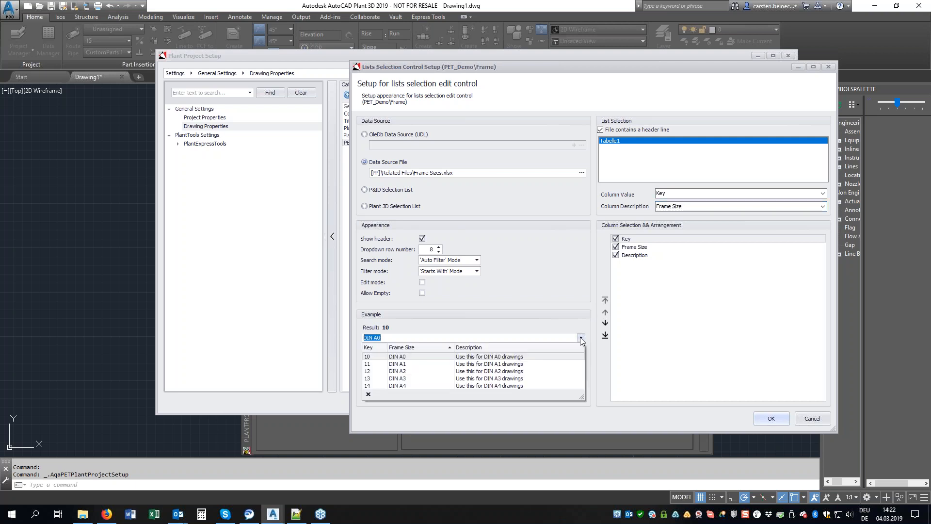
left_click(640, 248)
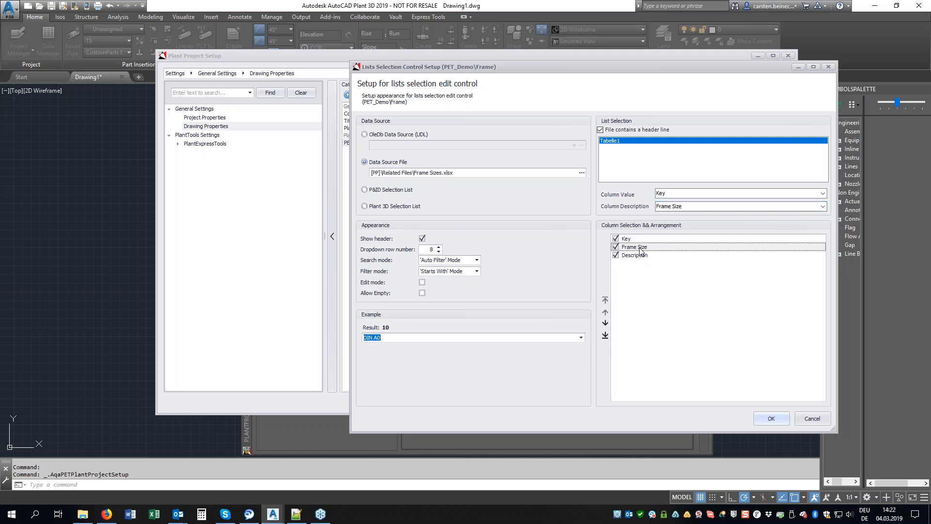
Step: Move the Frame Size column to the top of the column arrangement, preview the example list, and confirm the Frame list setup
left_click(605, 301)
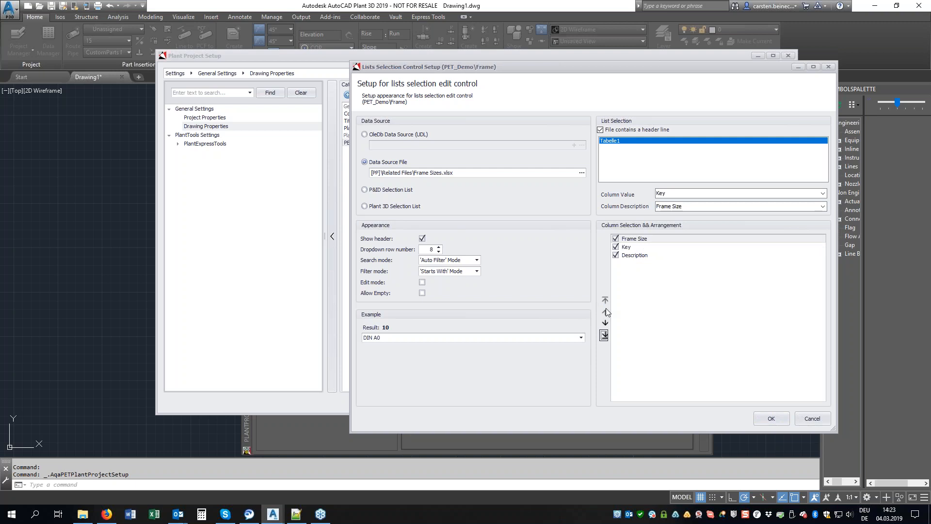
left_click(582, 337)
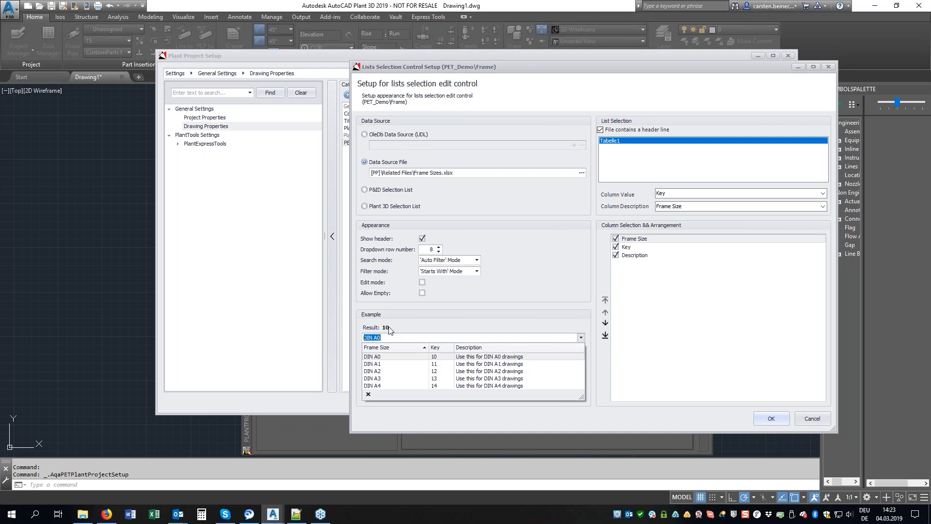
left_click(436, 323)
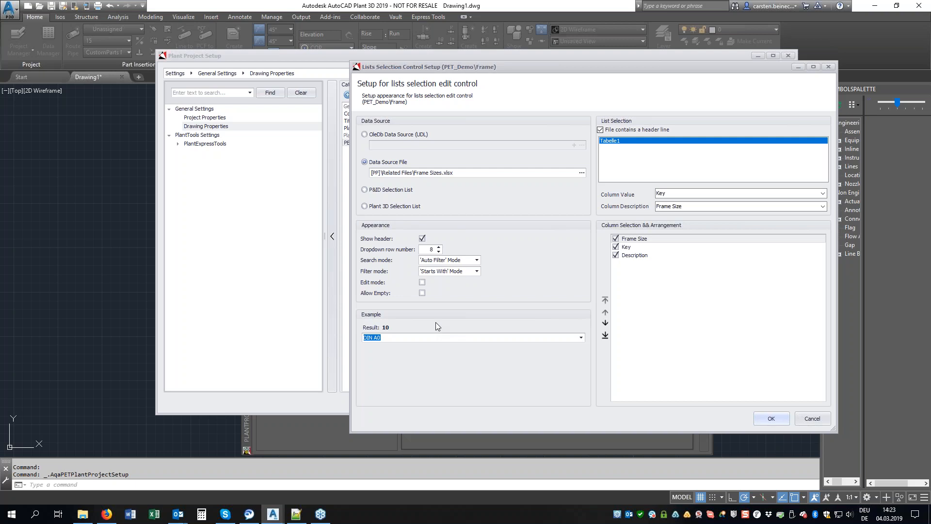
left_click(382, 338)
left_click(772, 419)
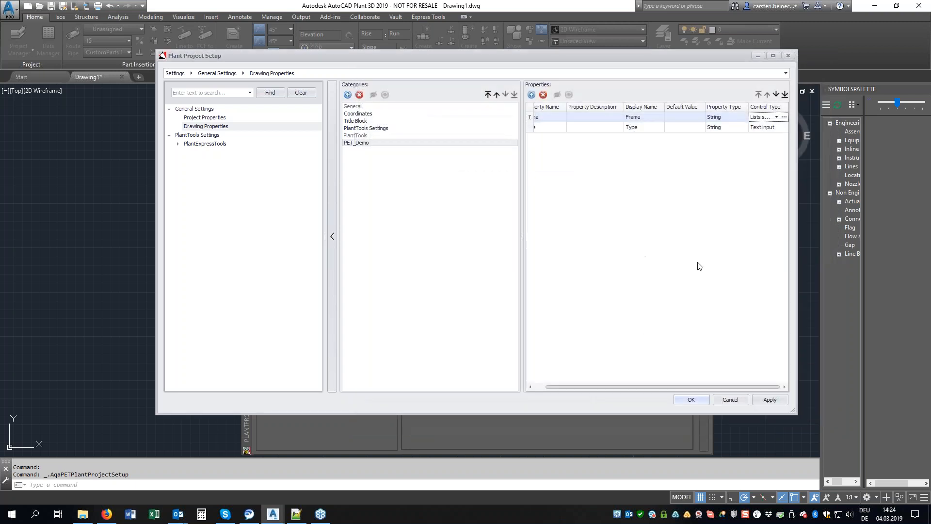
Step: Set the Type property's control type to Lists selection and open its list setup
left_click(777, 128)
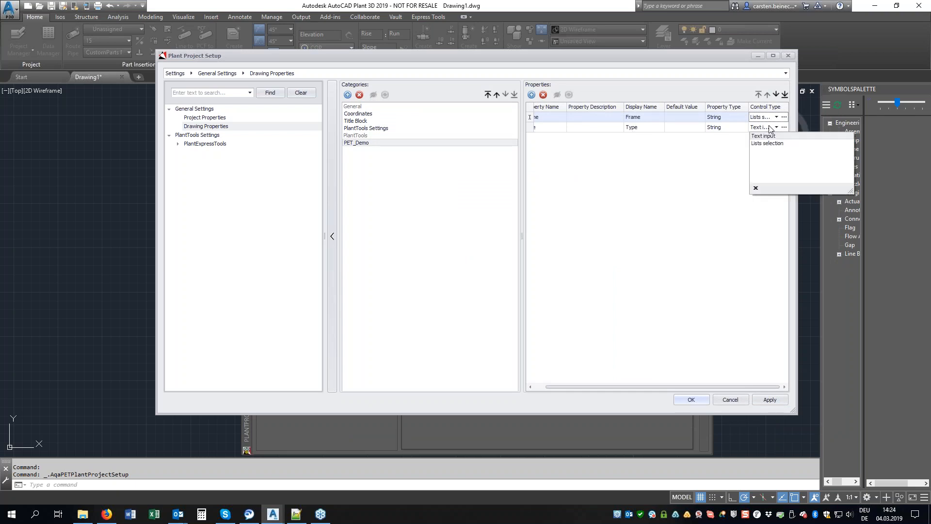
left_click(771, 143)
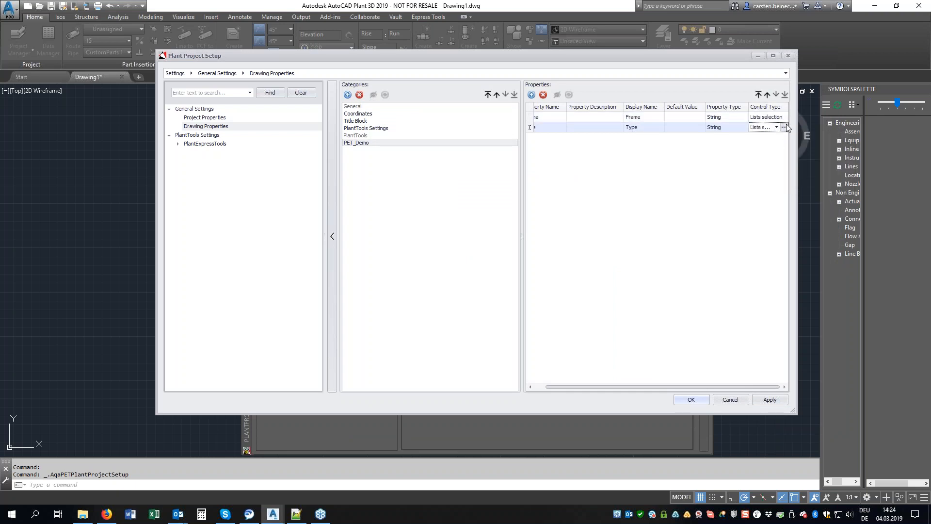
left_click(785, 128)
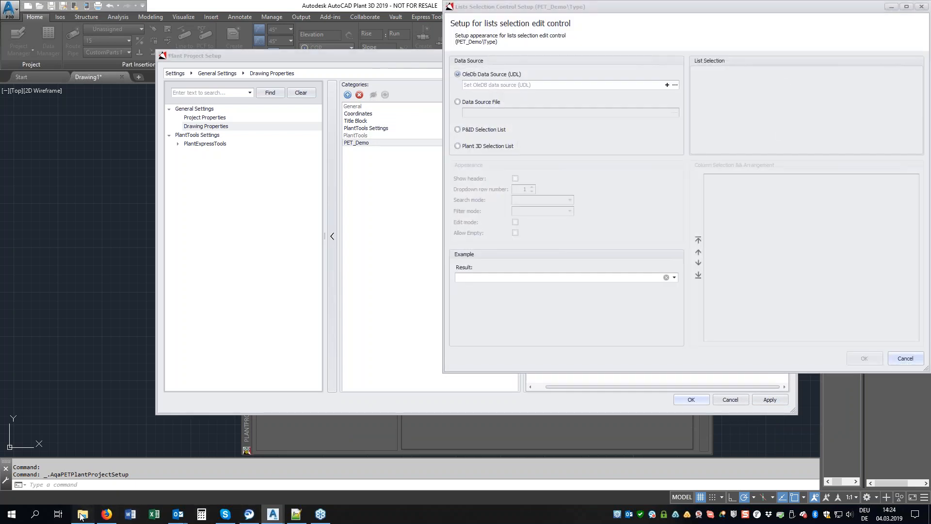
Step: Switch the Type list's data source to a file and assign DocTypes.xlsx from the project's Related Files folder
left_click(82, 513)
left_click_drag(307, 398, 380, 423)
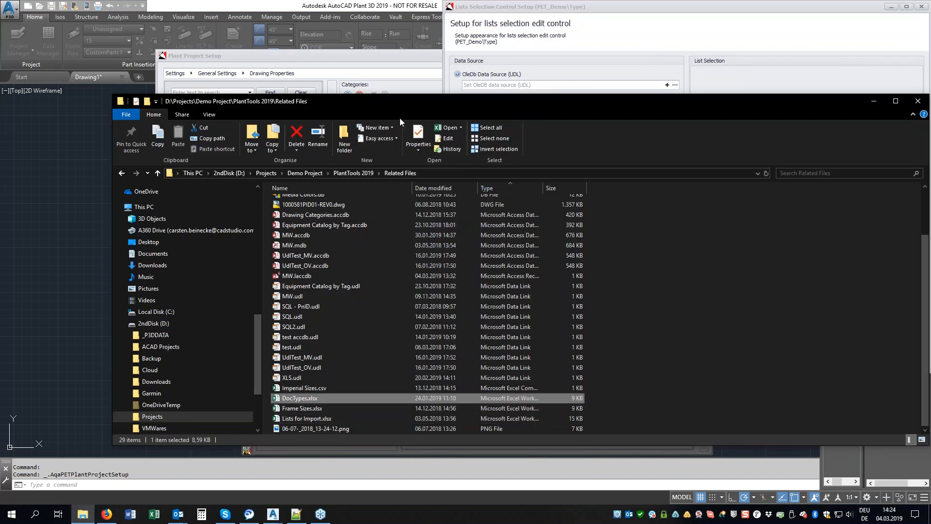
left_click_drag(413, 102, 483, 208)
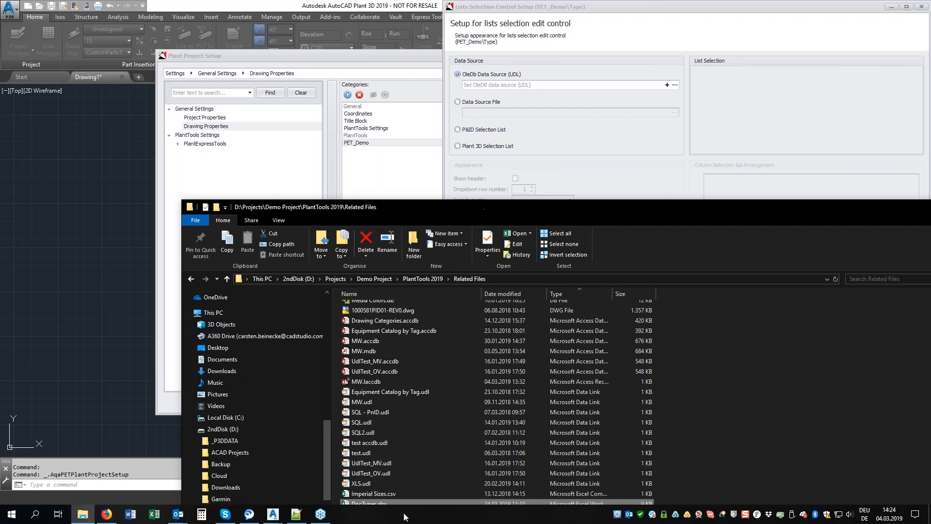
left_click_drag(405, 502, 479, 106)
left_click(479, 106)
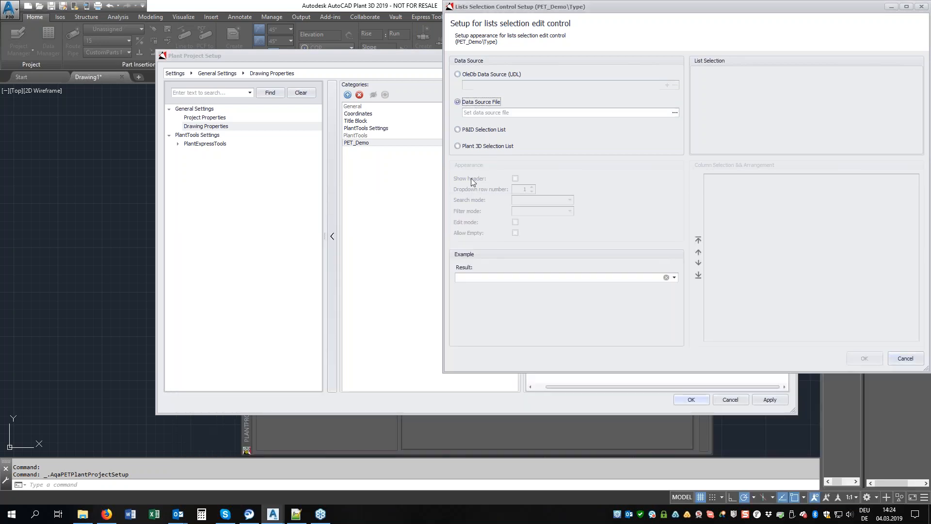
left_click(82, 514)
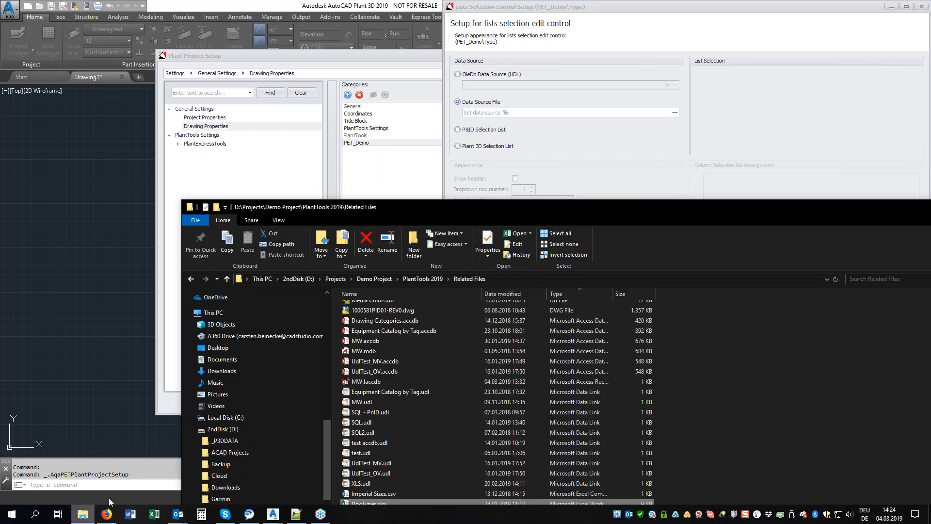
left_click_drag(359, 507, 486, 116)
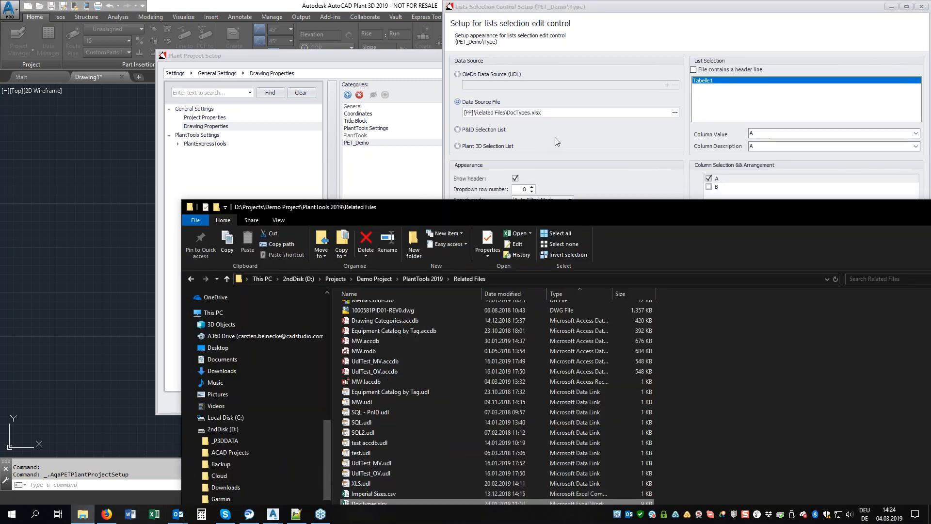
left_click(572, 135)
Step: Declare that DocTypes.xlsx contains a header line, include the Description column, and confirm the Type list setup
left_click(694, 70)
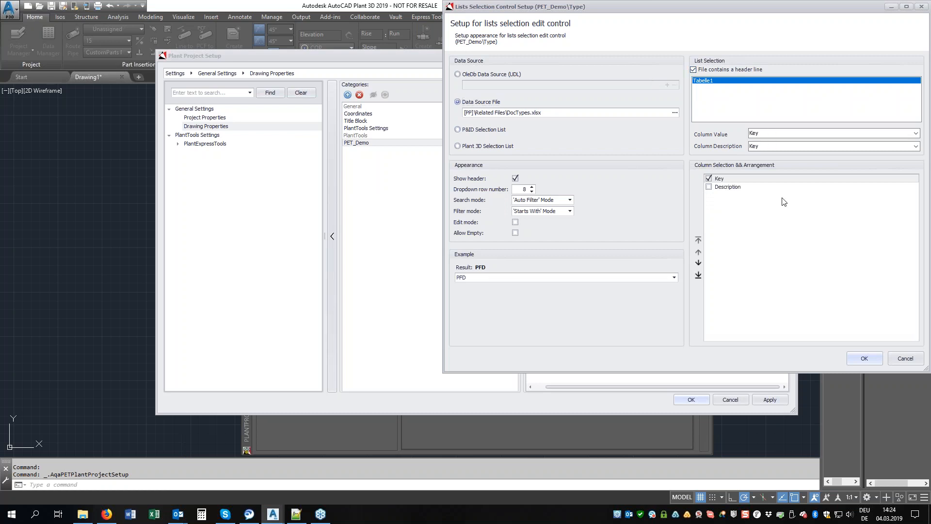
left_click(709, 186)
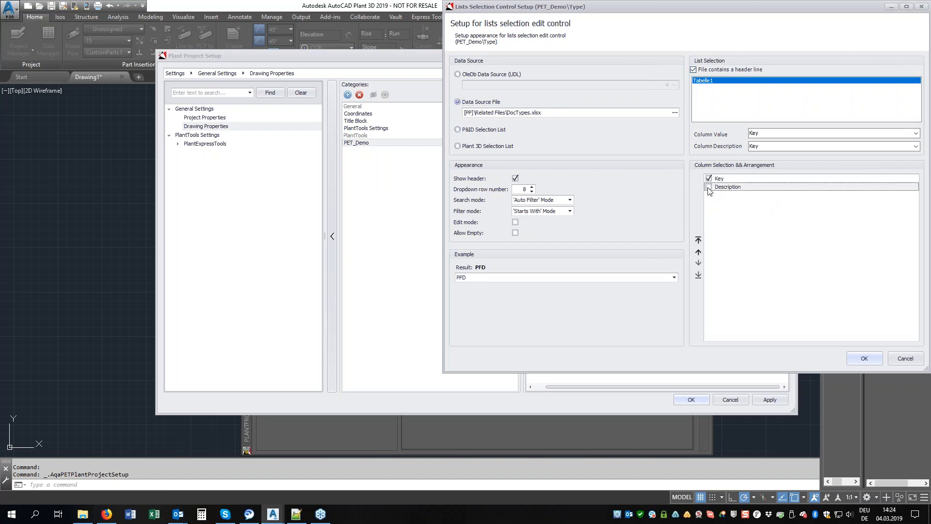
left_click(674, 278)
left_click(675, 278)
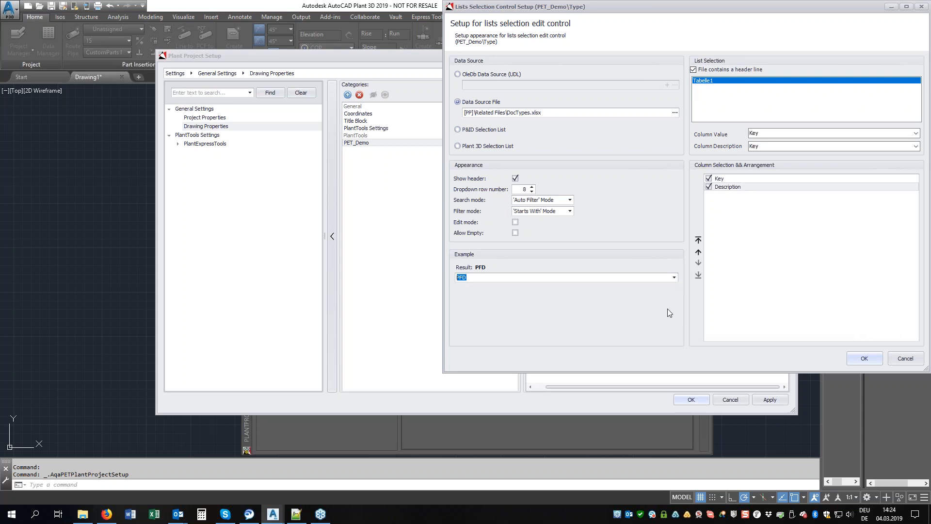
left_click(865, 359)
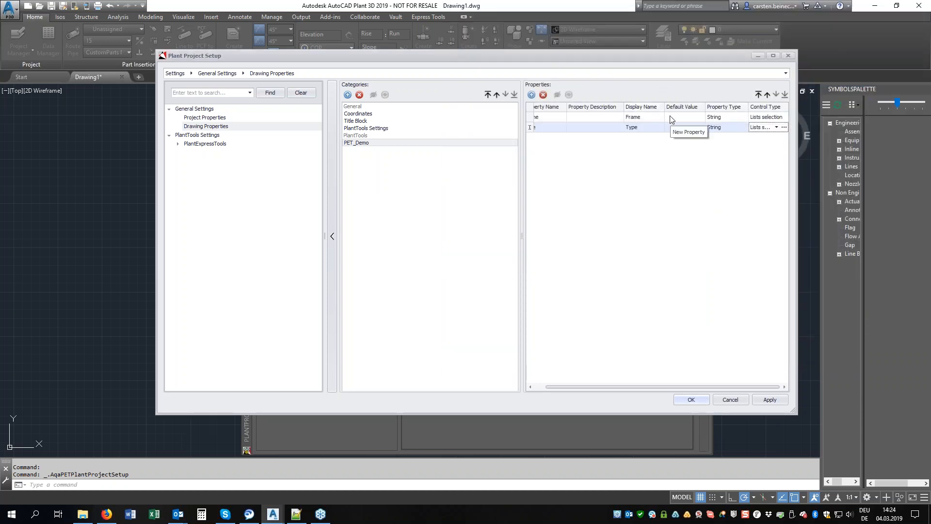
Step: Set the default values to PFD for Type and DIN A0 for Frame, and confirm the project setup
left_click(693, 129)
left_click(701, 127)
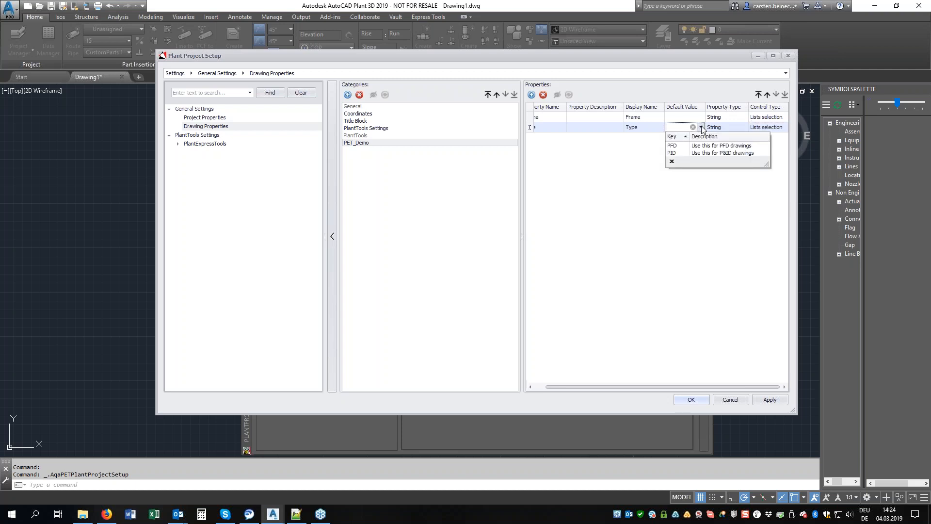
left_click(681, 144)
left_click(701, 116)
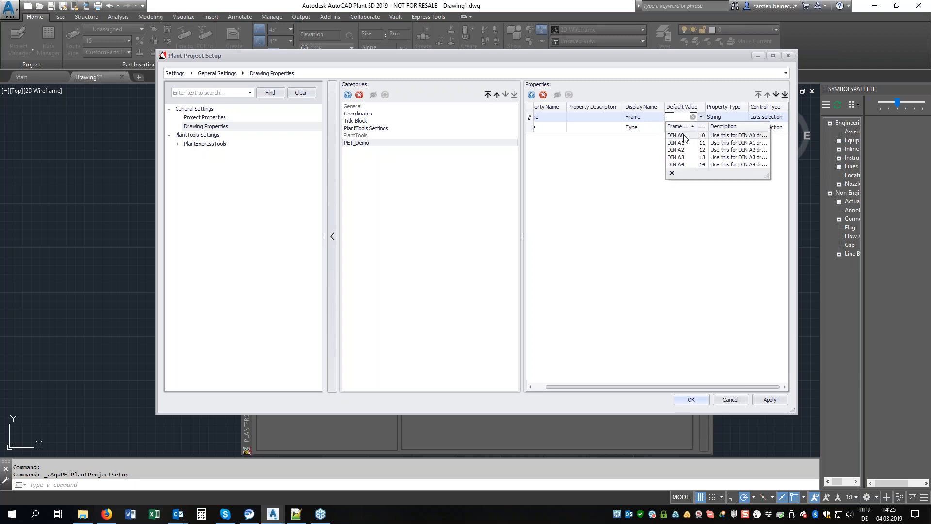
left_click(679, 136)
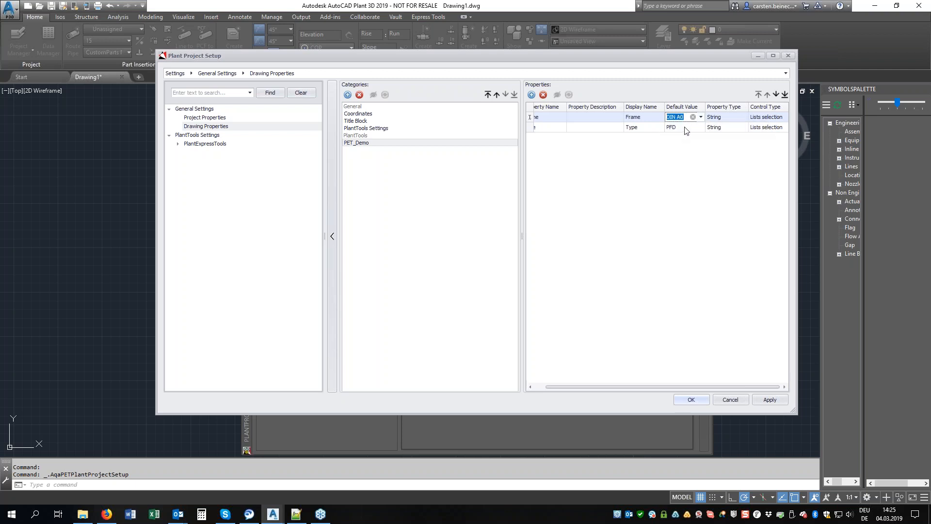
left_click(686, 128)
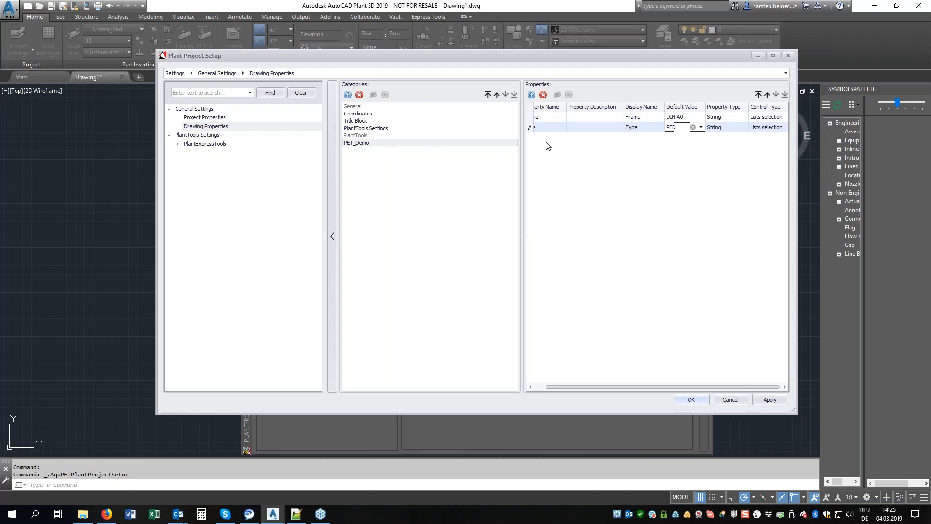
left_click(690, 400)
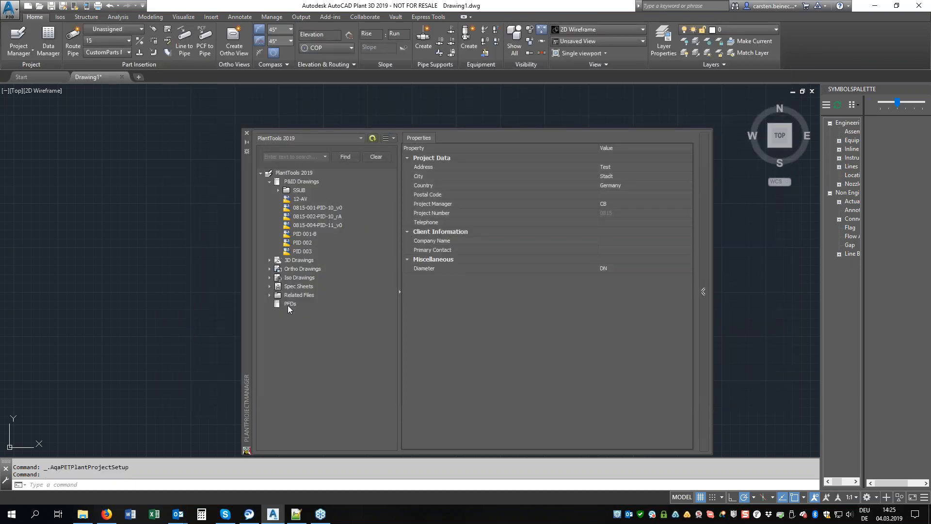
Step: Open the PlantProjectManager categories settings and move the PFDs category to the first place
left_click(393, 139)
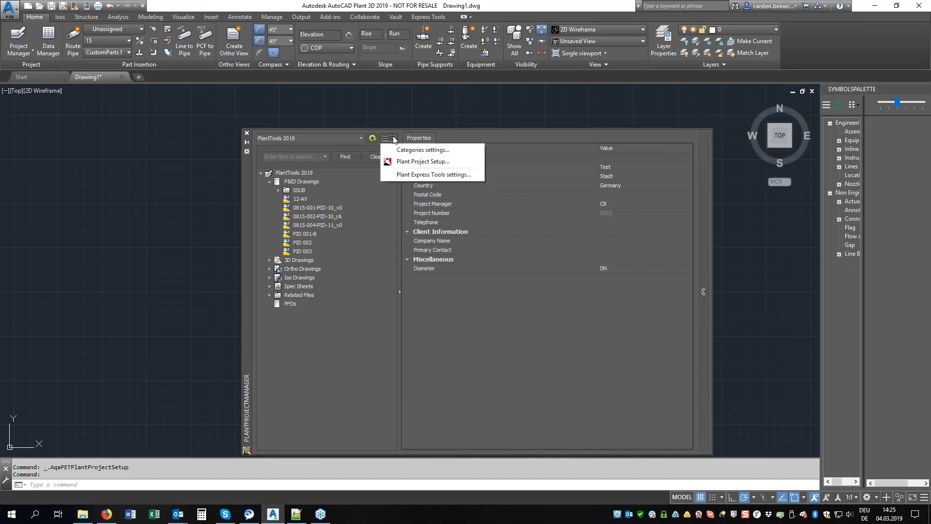
left_click(405, 151)
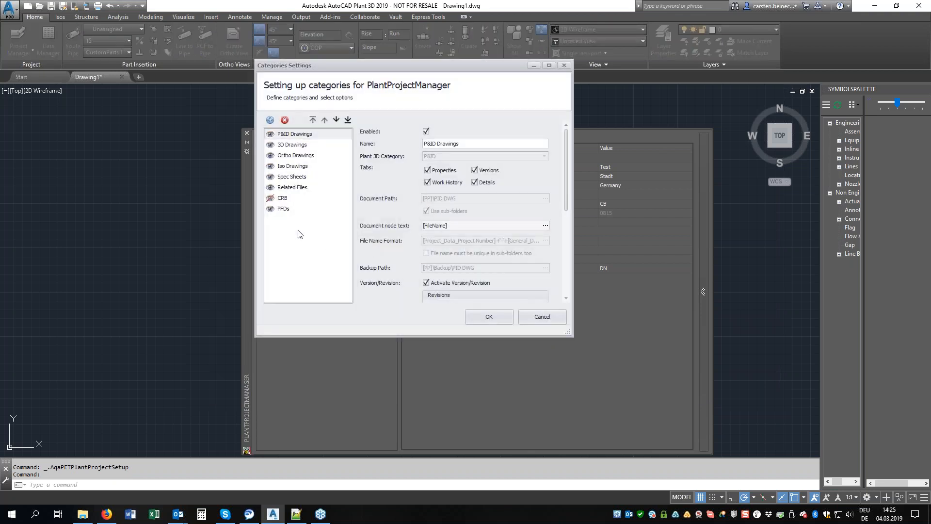
left_click(284, 208)
left_click(313, 120)
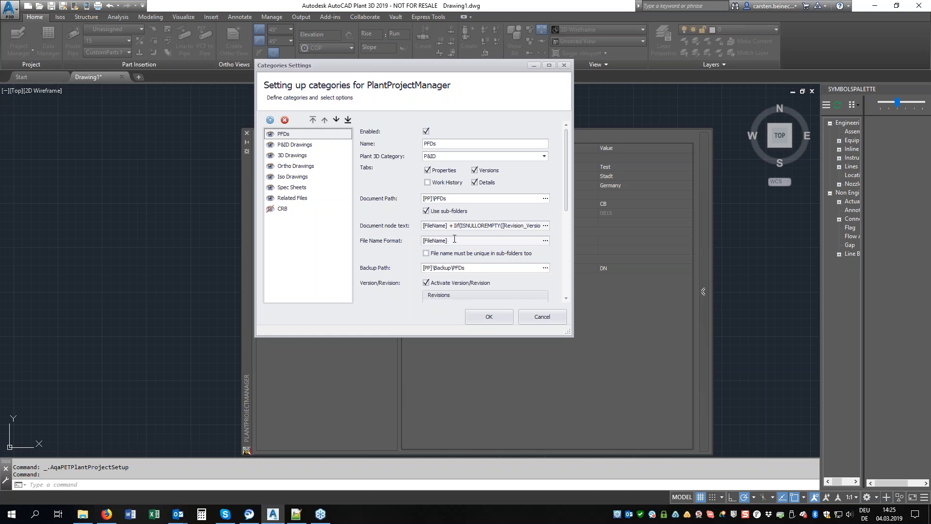
Step: Open the PFDs category's file name format expression and review the available Math, DateTime, String and Logical functions
left_click(546, 241)
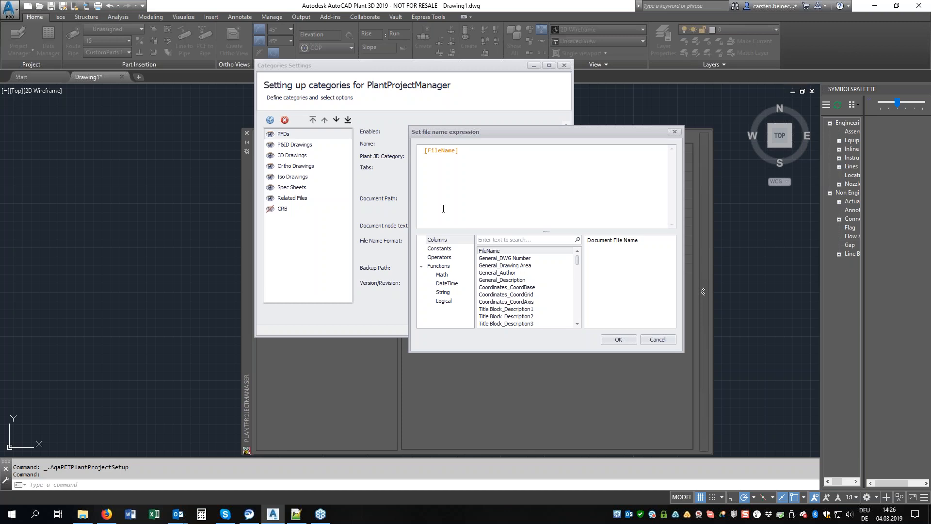
left_click(448, 275)
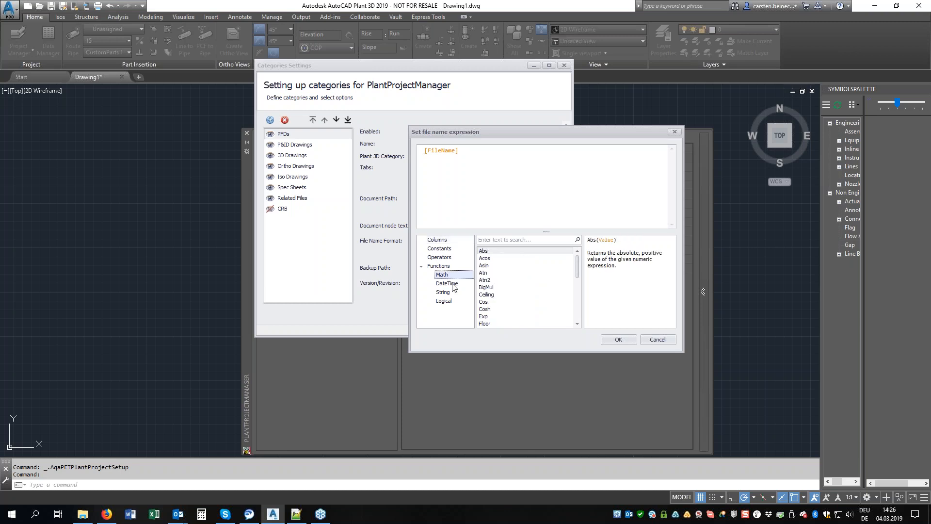
left_click(452, 286)
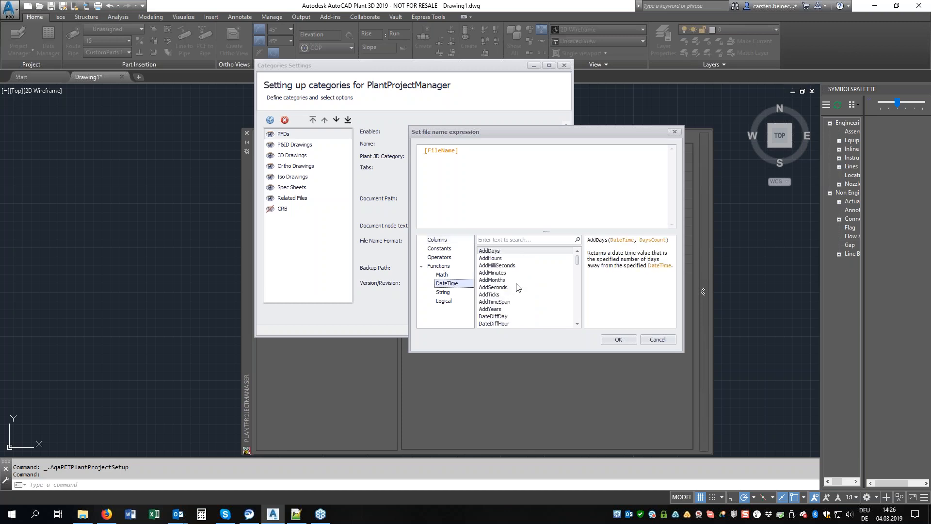
left_click(448, 293)
left_click(451, 303)
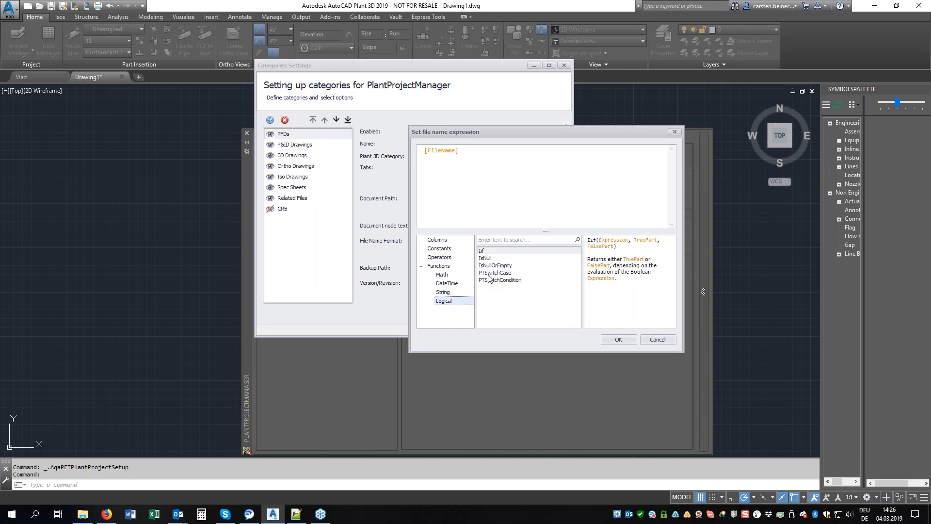
left_click(446, 276)
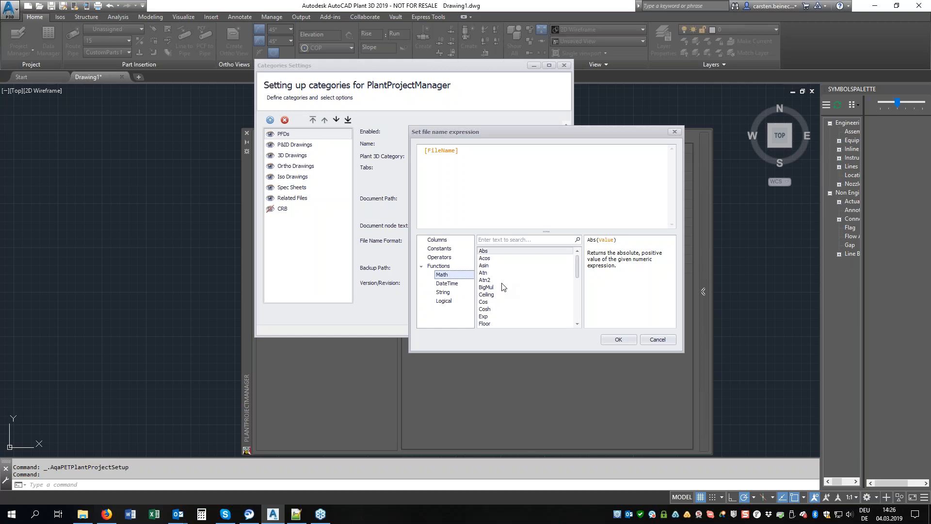
left_click(453, 284)
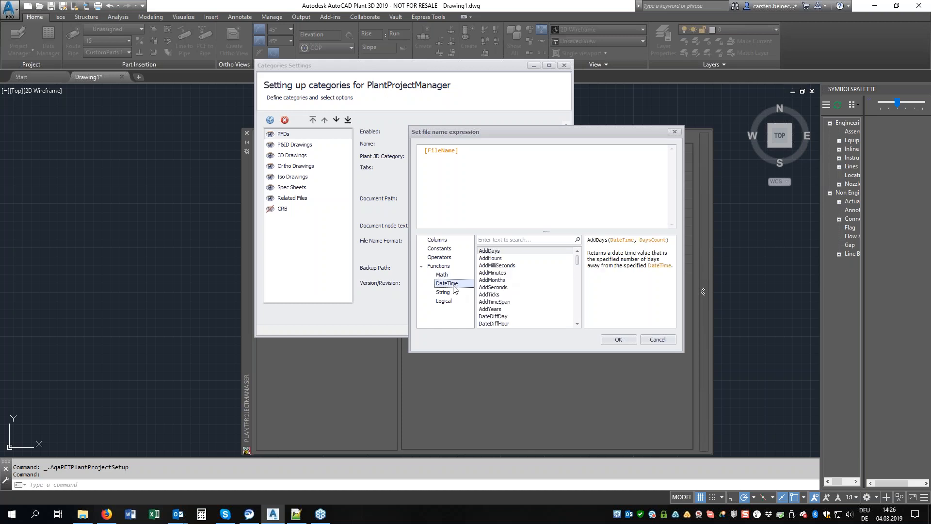
left_click(449, 294)
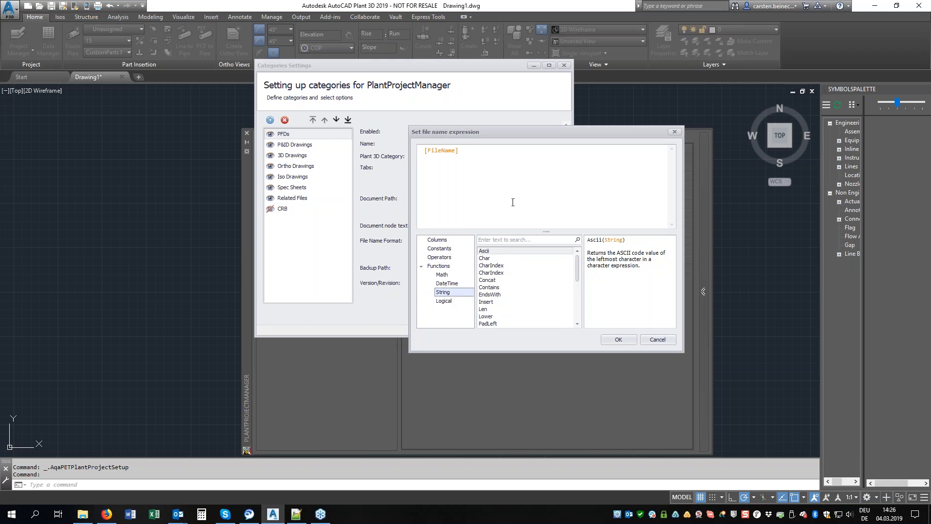
Step: Replace the [FileName] expression with the Project_Data_Project Number column
double_click(476, 152)
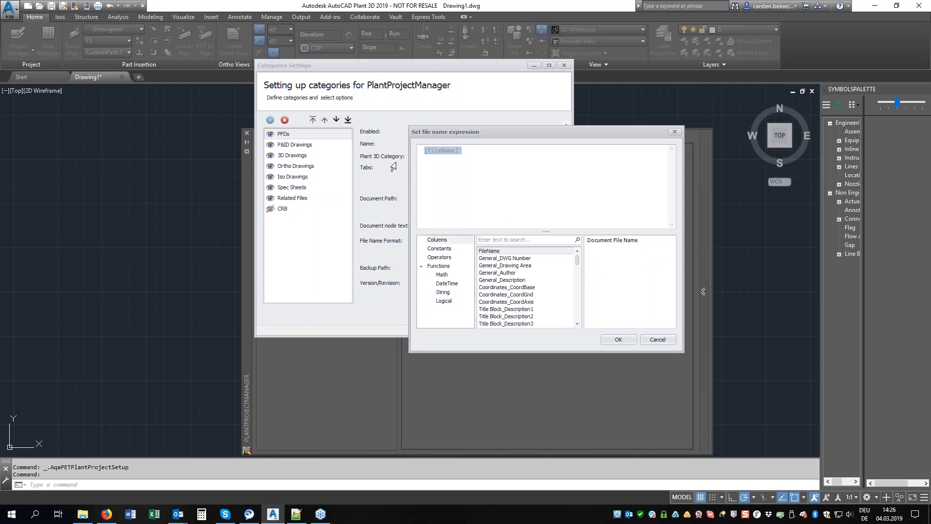
key("Delete")
left_click(438, 241)
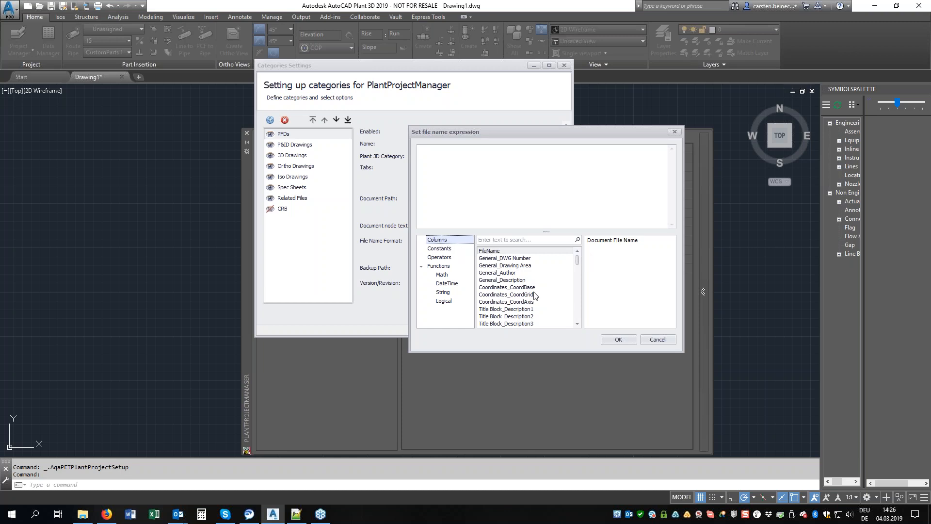
scroll(535, 296, "down", 10)
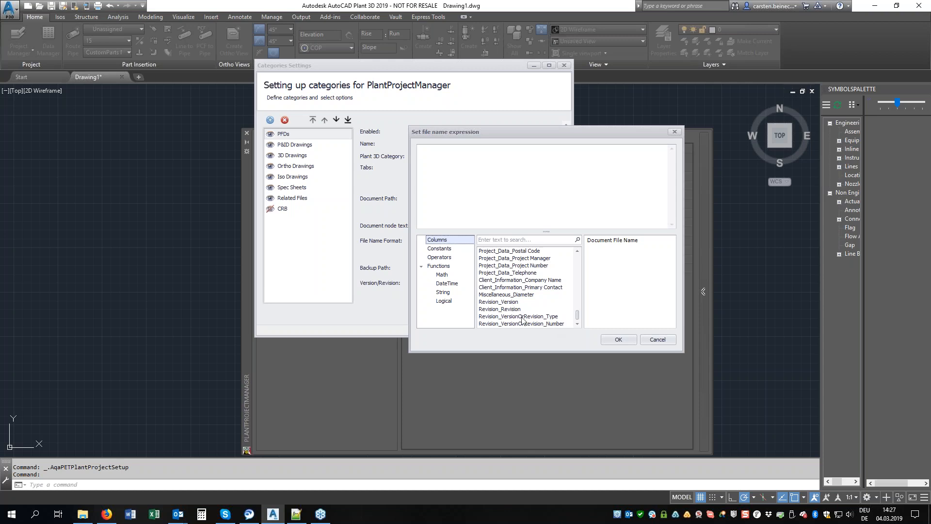
double_click(527, 267)
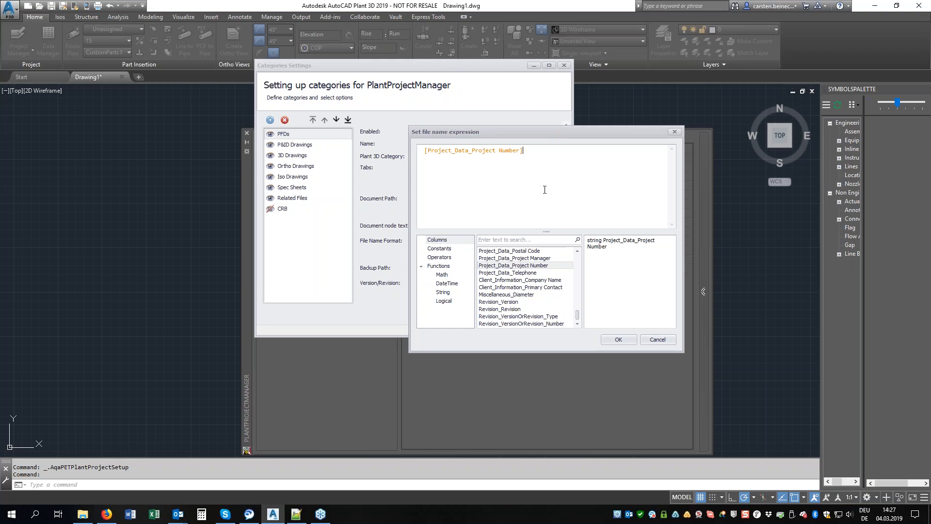
Step: Append the General_DWG Number column to the file name expression with a + operator
type("+")
scroll(532, 275, "up", 3)
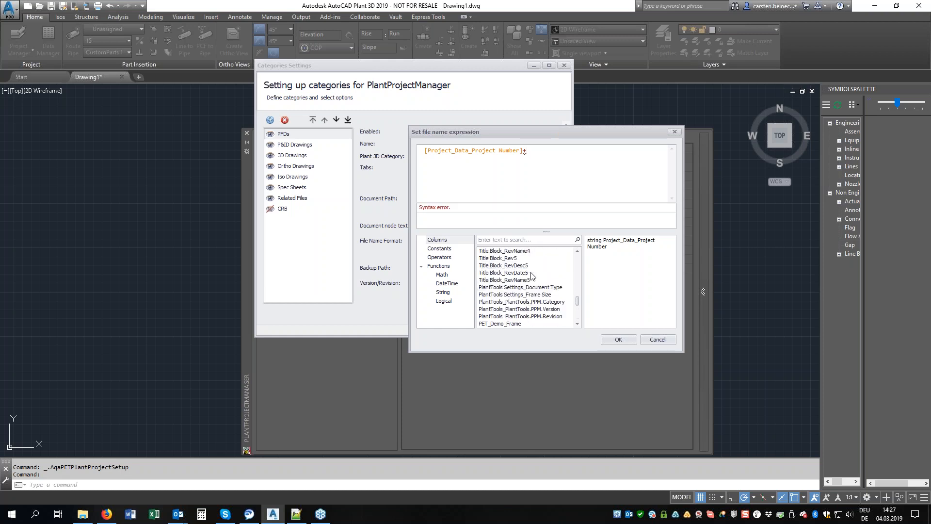
scroll(532, 275, "up", 10)
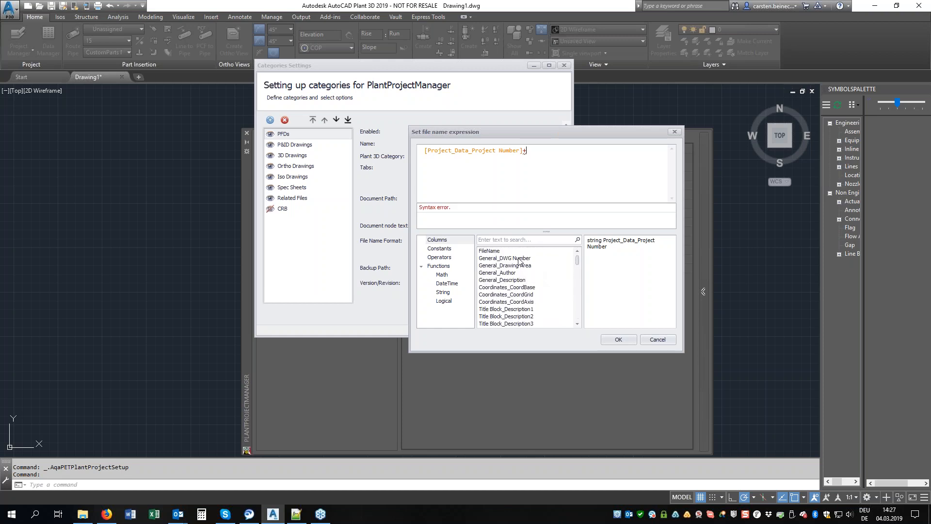
double_click(519, 258)
Step: Append the PlantTools Settings_Document Type and PlantTools Settings_Frame Size columns to the expression, joined with + operators
type("+")
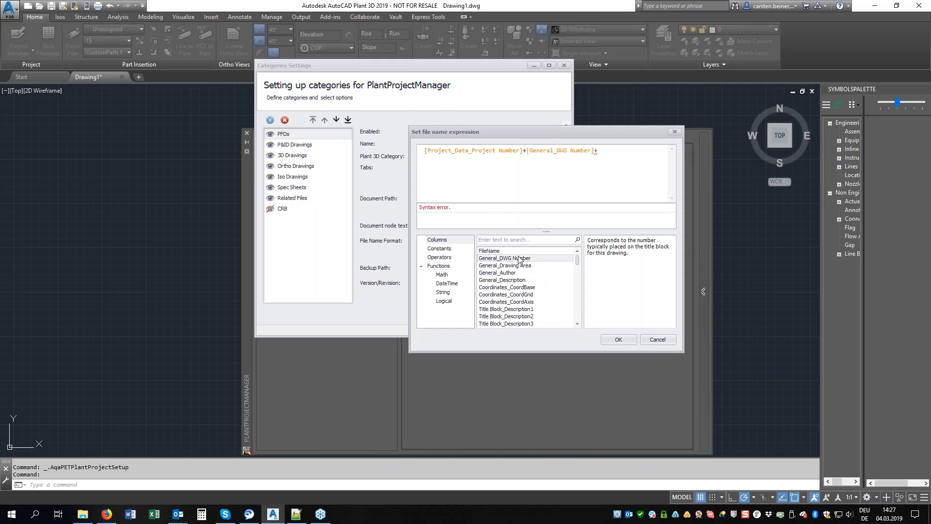
scroll(520, 264, "down", 12)
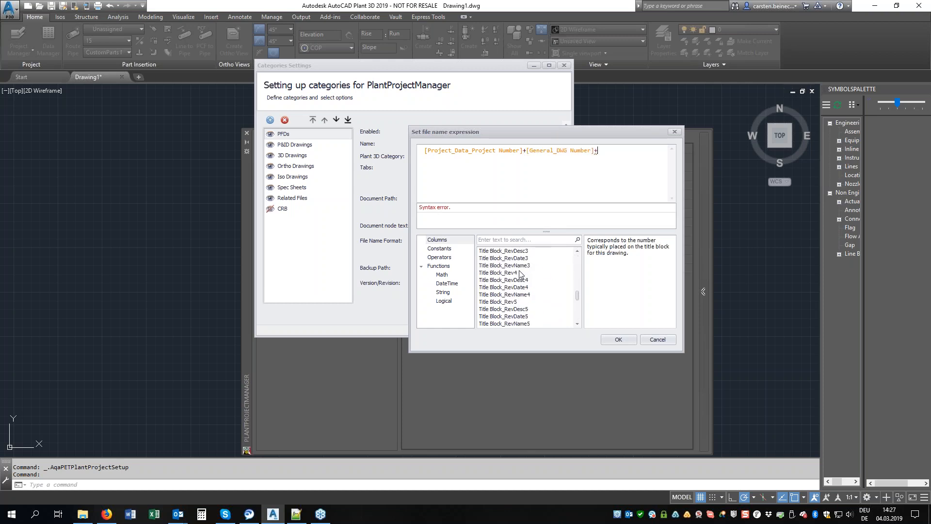
scroll(520, 274, "down", 3)
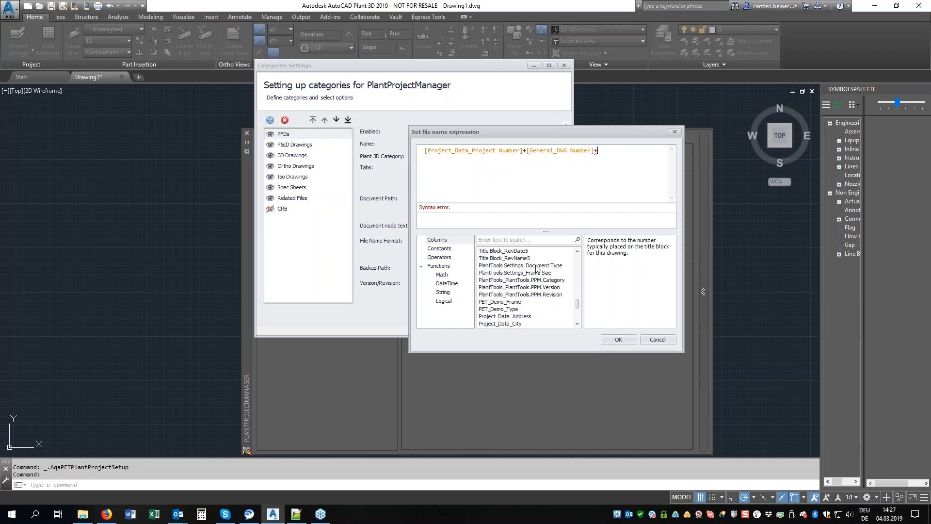
double_click(537, 265)
type("+")
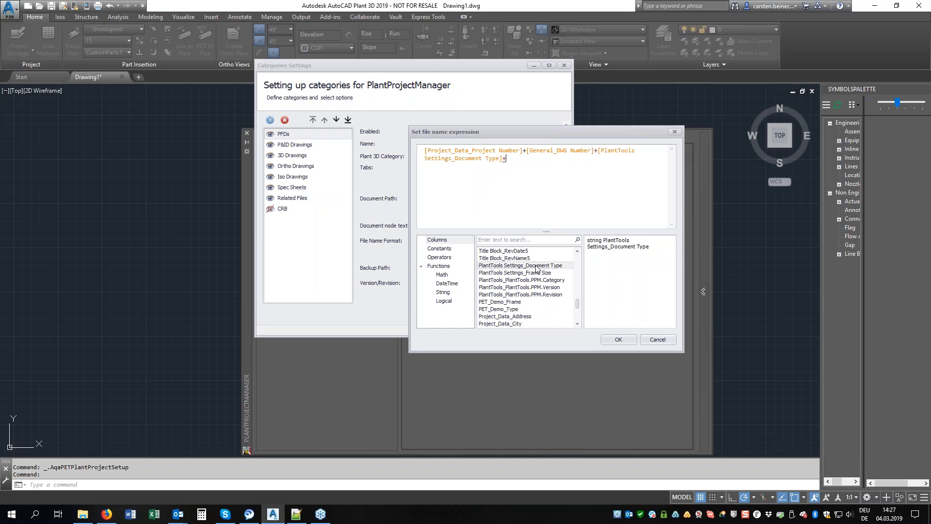
double_click(534, 273)
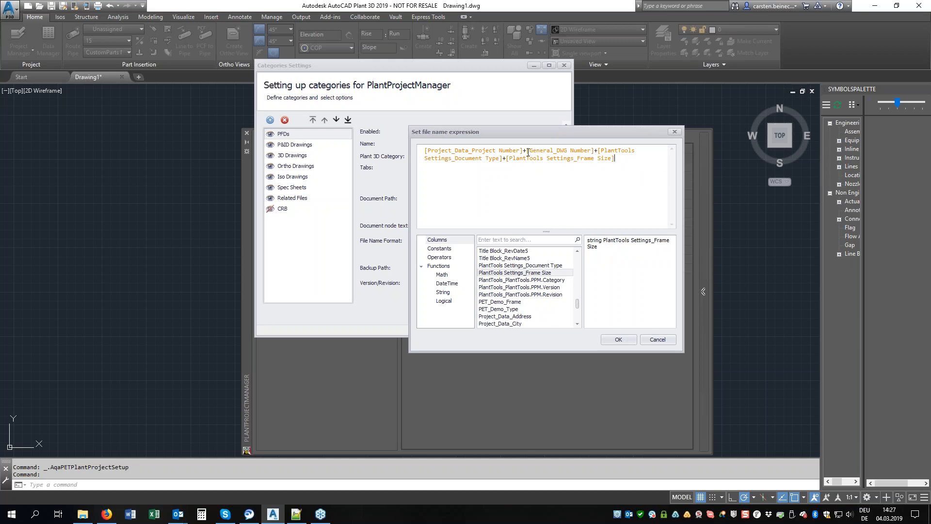
Step: Insert a '-'+ separator between the Project Number and DWG Number columns and copy it
type("'-'")
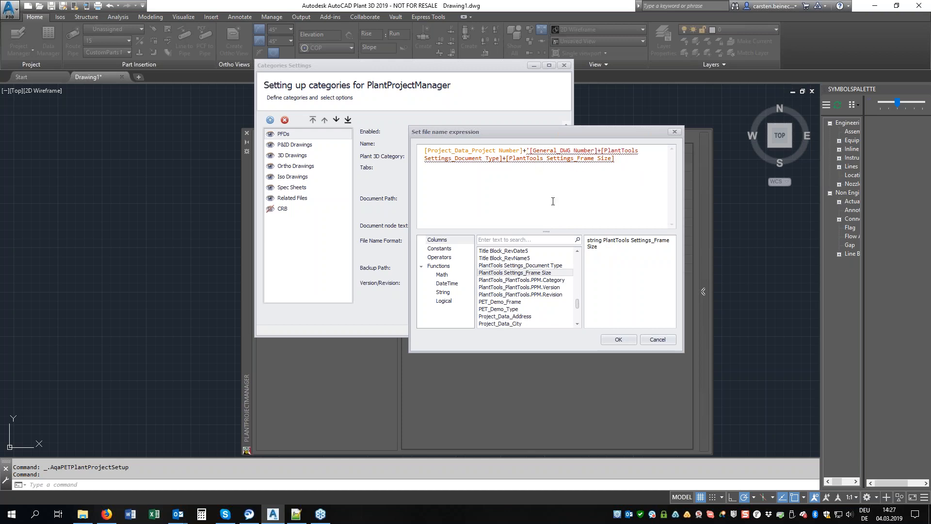
type("+")
key("shift+Left")
key("shift+Left")
key("shift+Left")
key("shift+Left")
key("shift+Left")
key("shift+Right")
key("ctrl+c")
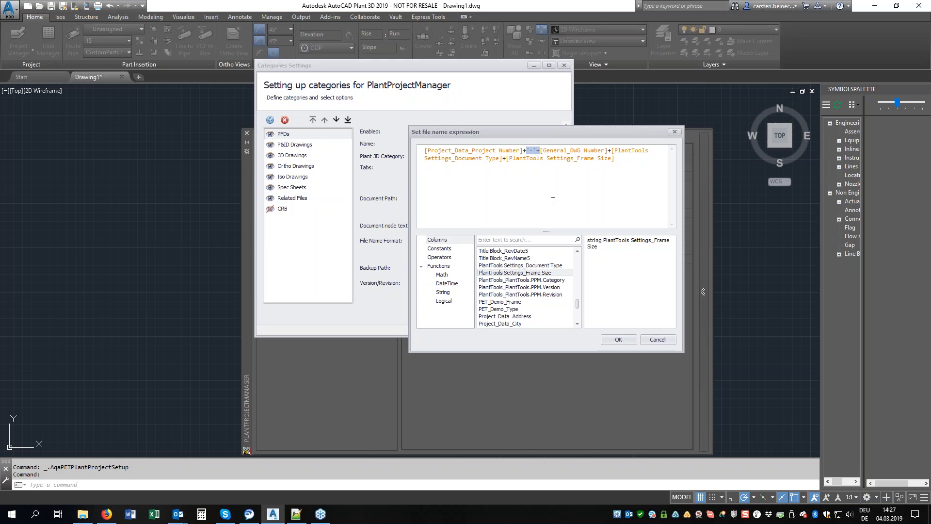
Step: Paste the '-' separator before the Document Type and Frame Size columns, and append +'-' after Frame Size
key("Right")
key("Right")
key("Right")
key("Right")
key("Right")
key("Right")
key("Right")
key("Right")
key("Right")
key("ctrl+v")
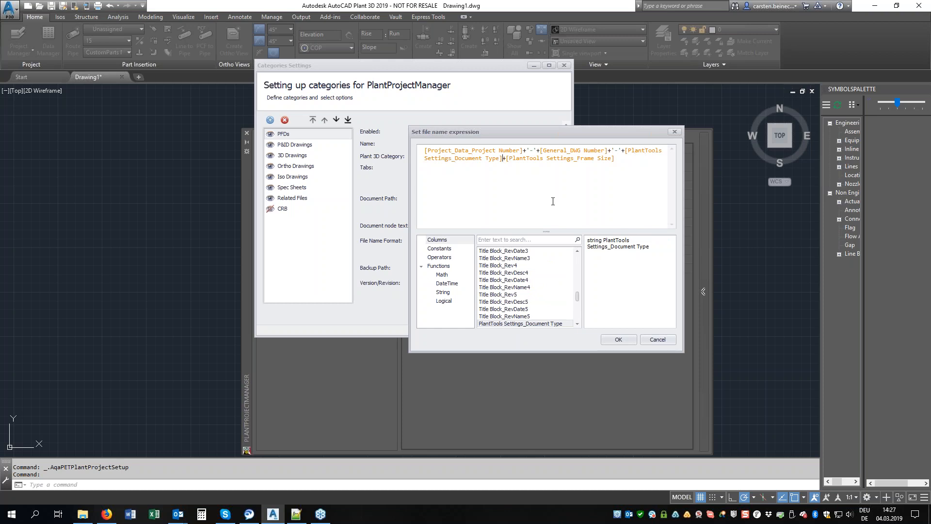
key("ctrl+v")
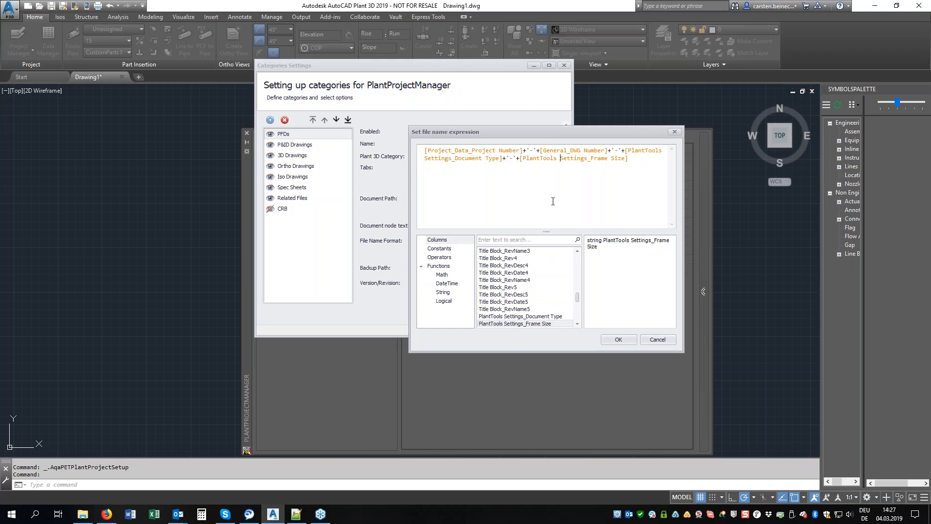
key("ctrl+v")
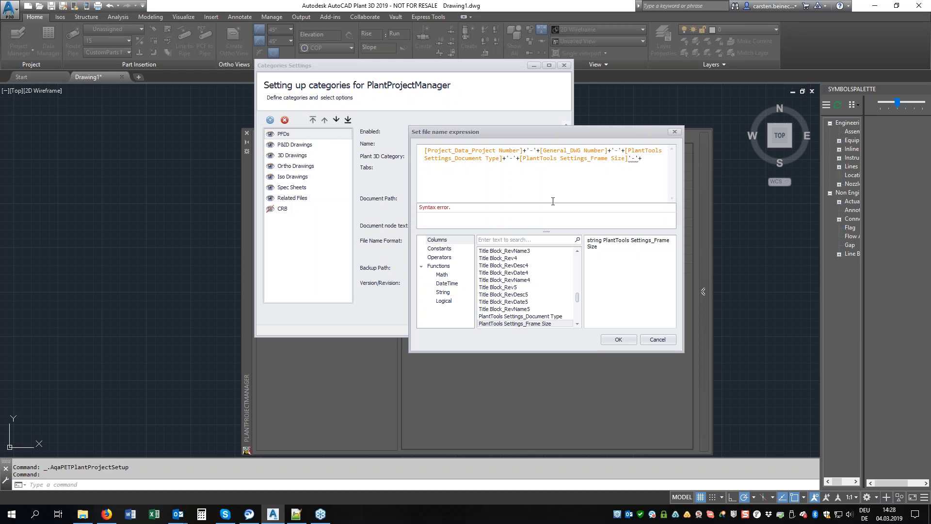
type("+")
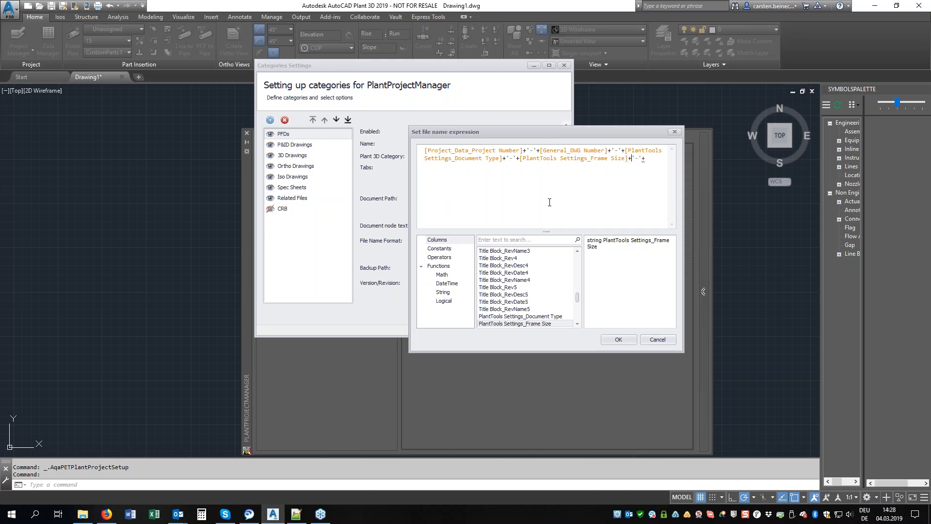
key("BackSpace")
Step: Copy the Iif version and revision expression from Notepad++ and paste it at the end of the file name expression
left_click(295, 514)
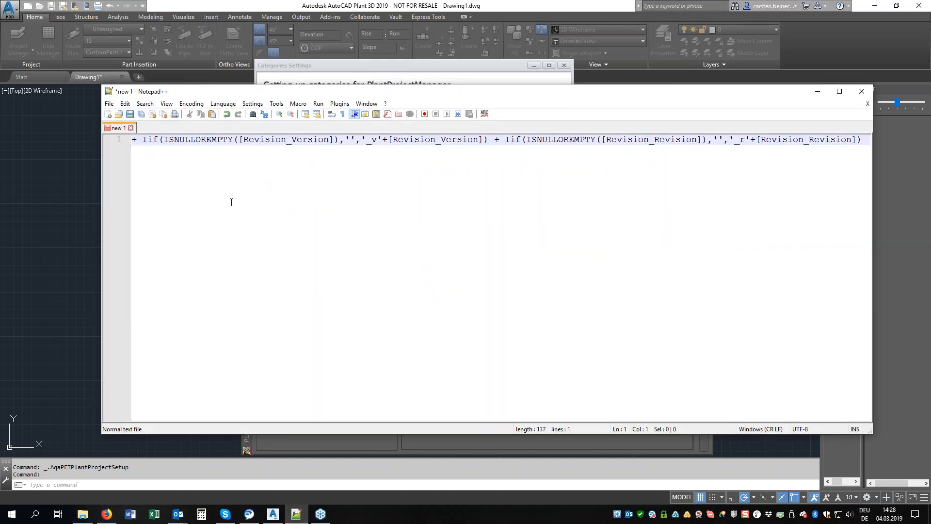
key("ctrl+a")
key("ctrl+c")
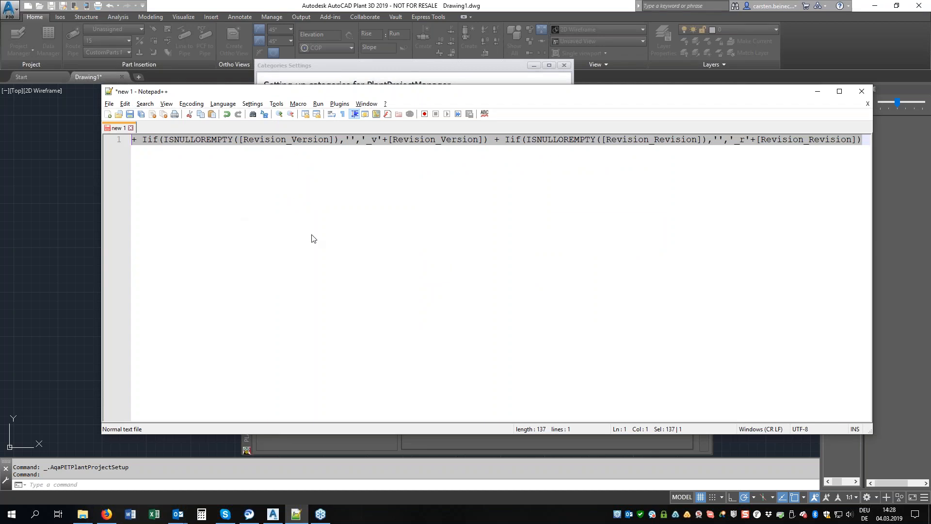
key("alt+Tab")
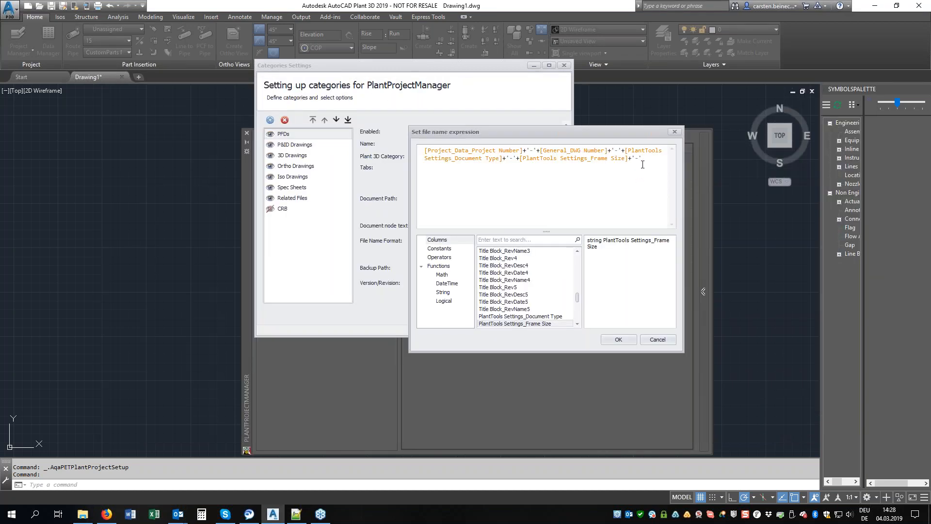
key("ctrl+v")
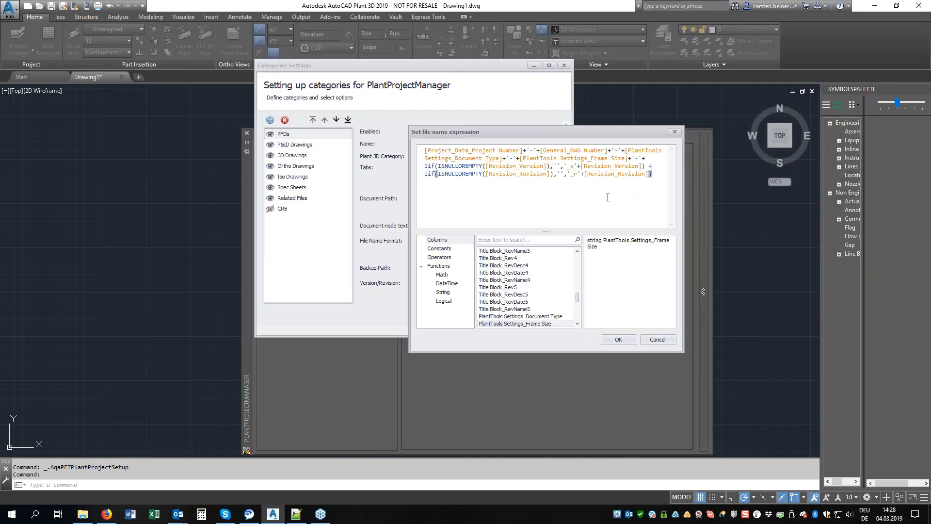
Step: Break the file name expression so that each column starts on its own line, and confirm the expression
left_click(540, 151)
key("Return")
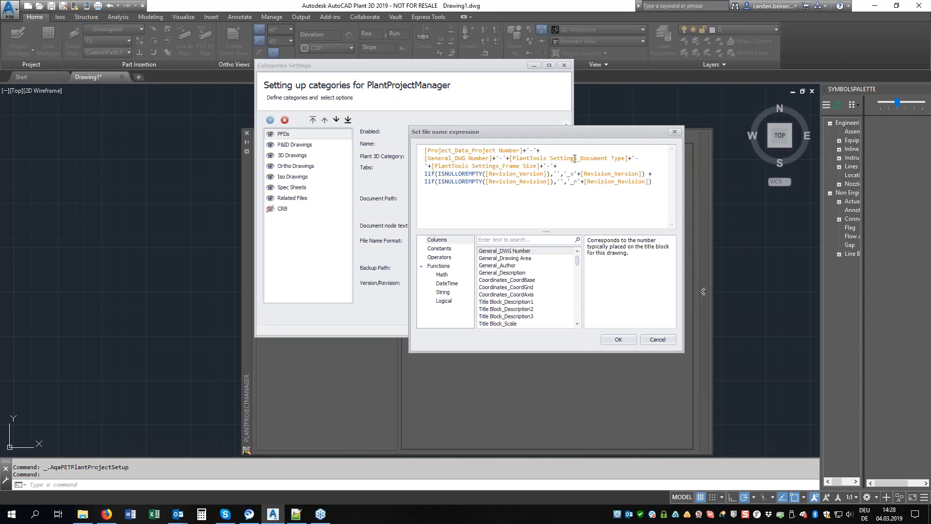
left_click(509, 158)
key("Return")
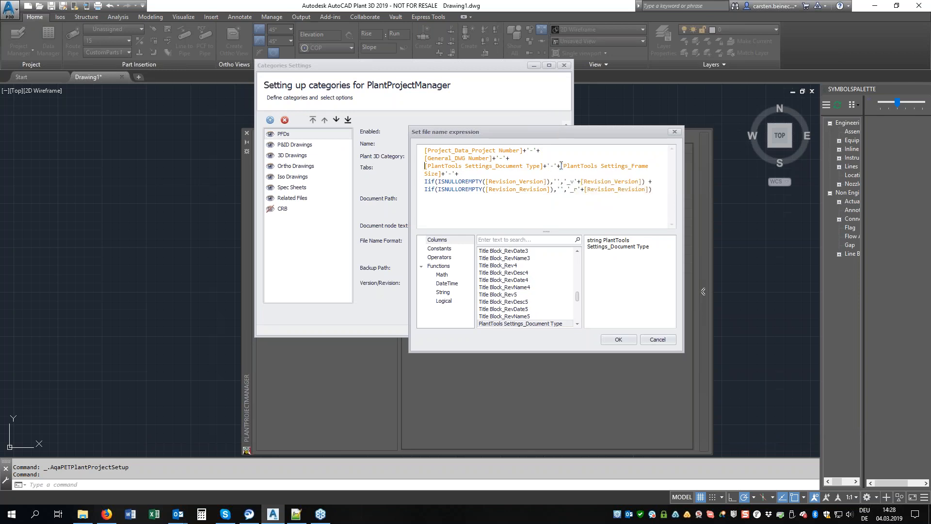
left_click(561, 166)
key("Return")
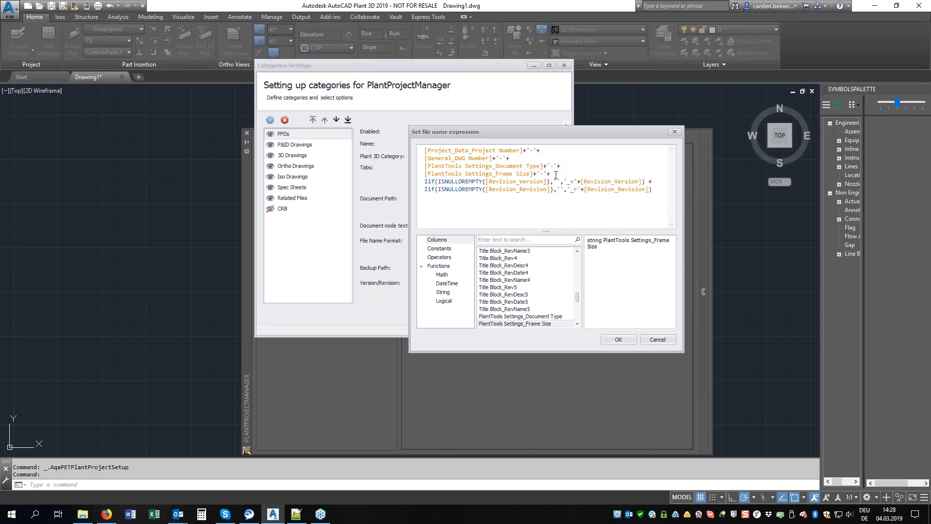
key("Return")
key("Delete")
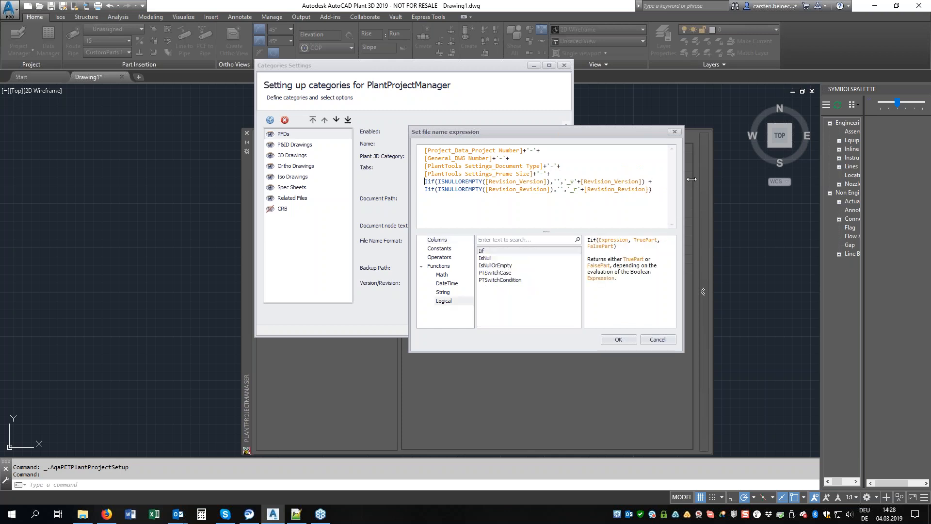
left_click_drag(683, 184, 768, 180)
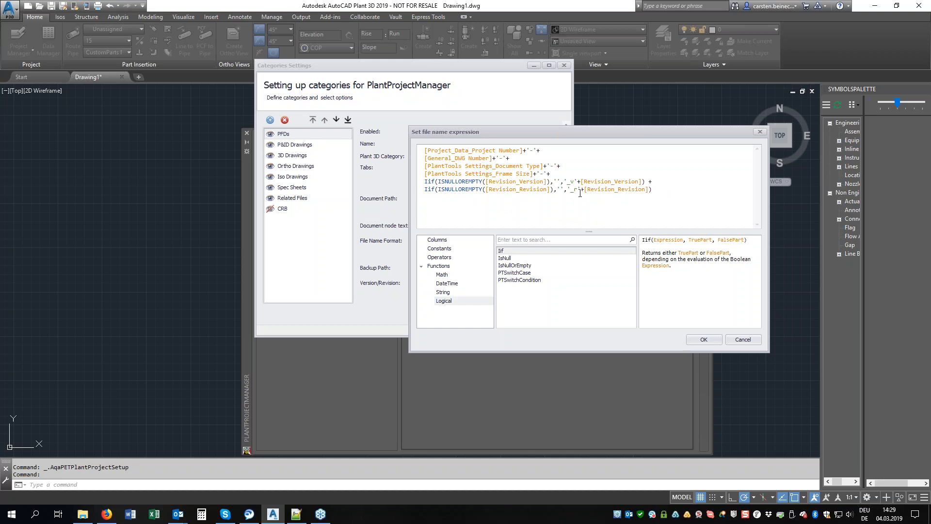
left_click(706, 339)
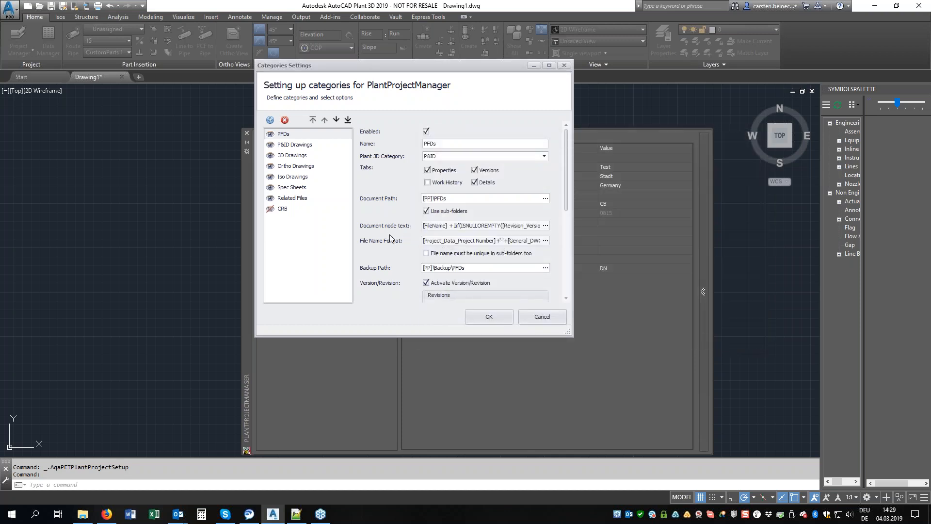
Step: Reduce the PFDs category's document node text to [FileName], and require file names to be unique in sub-folders too
left_click(510, 241)
left_click_drag(531, 245, 563, 246)
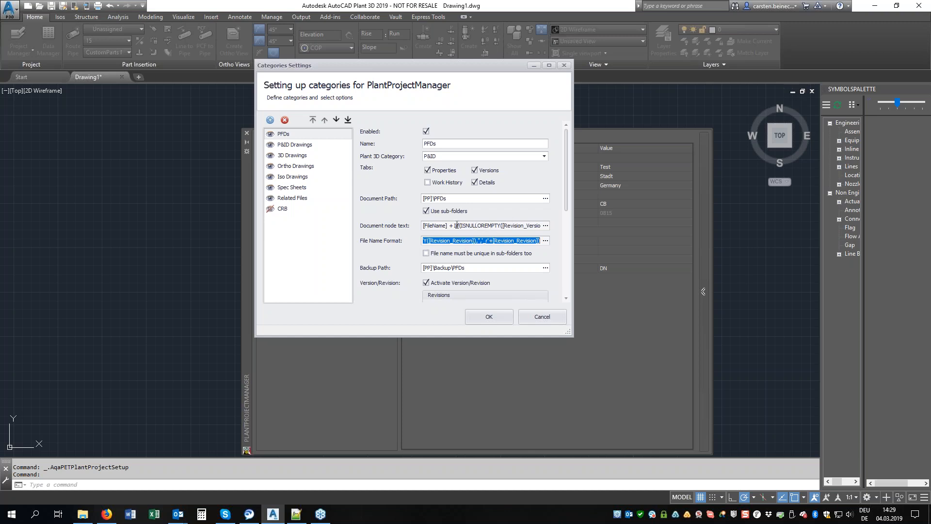
left_click_drag(450, 225, 540, 227)
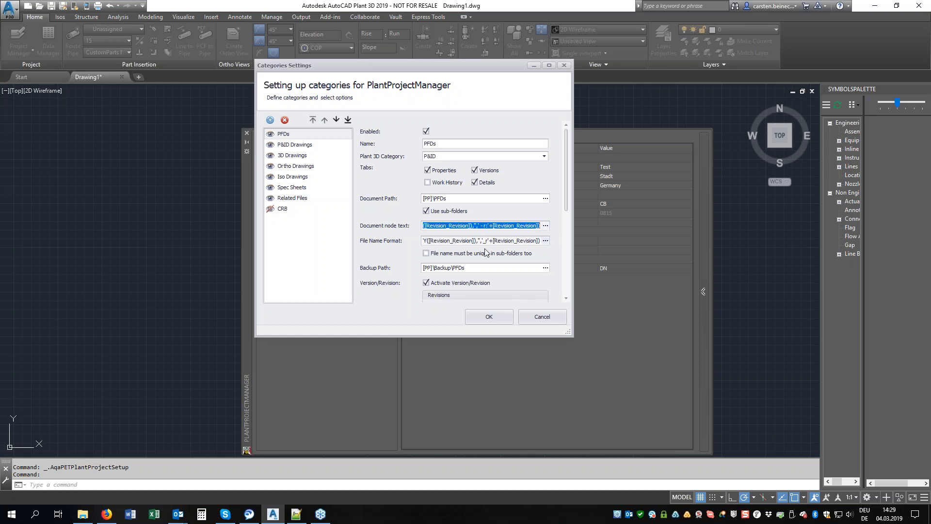
left_click(545, 226)
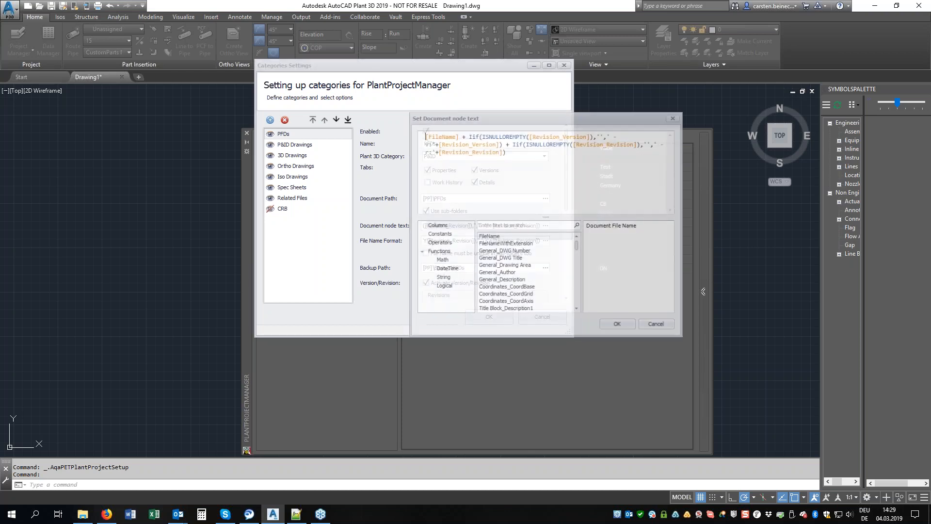
left_click_drag(507, 156, 462, 136)
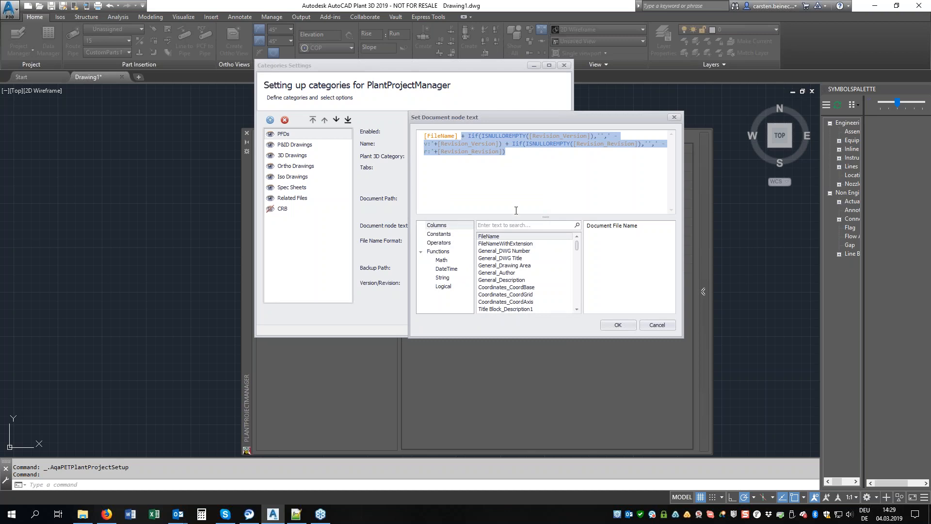
key("Delete")
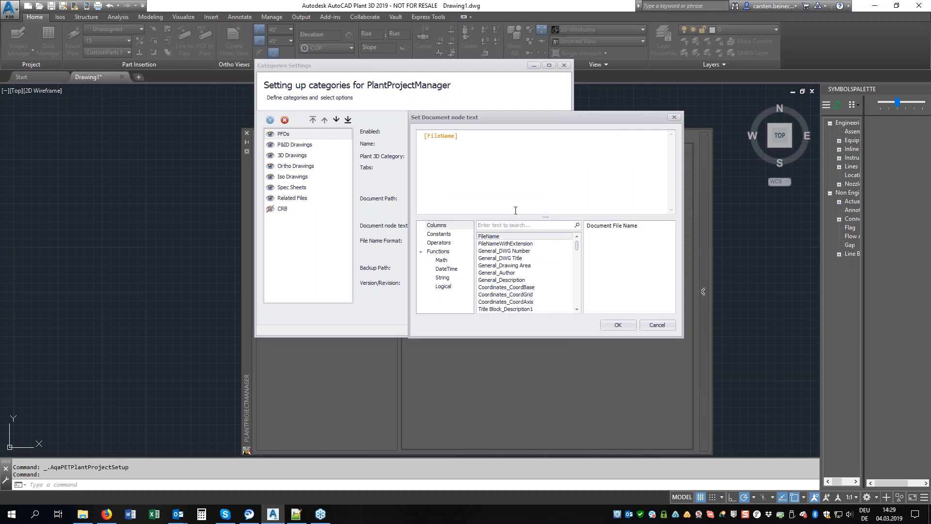
left_click_drag(492, 118, 601, 154)
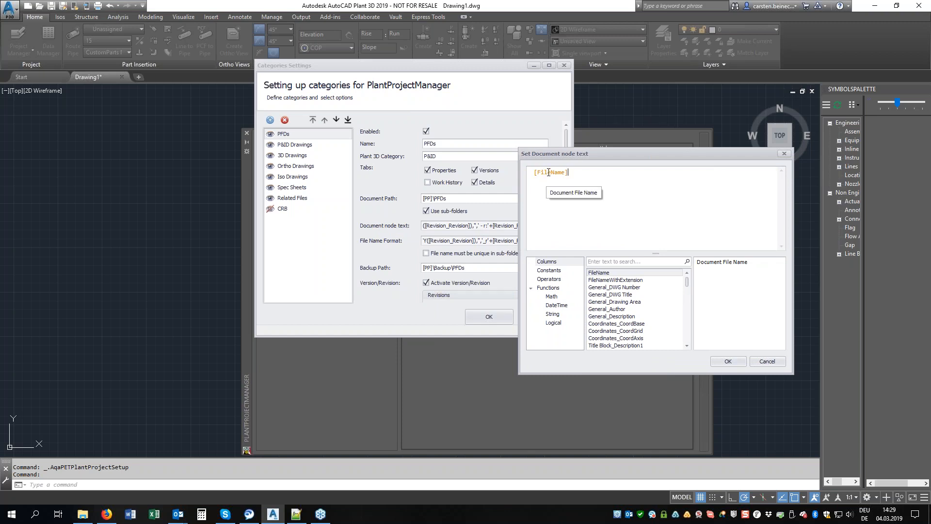
left_click(728, 362)
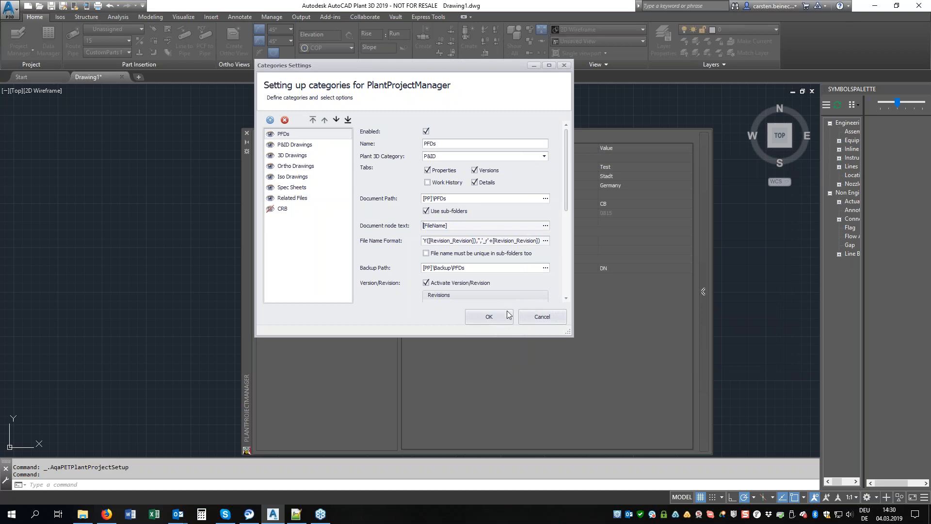
left_click(427, 253)
left_click(484, 319)
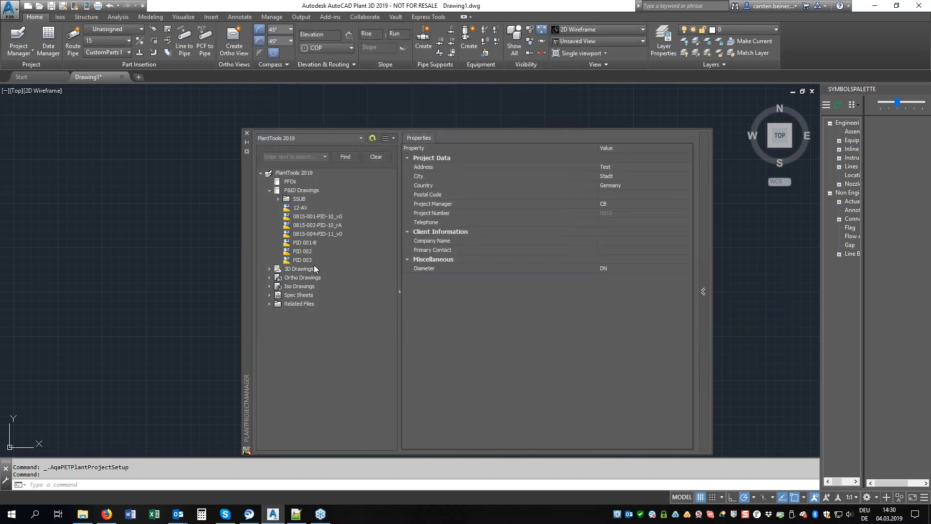
Step: Start a new drawing in the PFDs category with DWG number 0001, document type PFD and frame size DIN A2
right_click(288, 183)
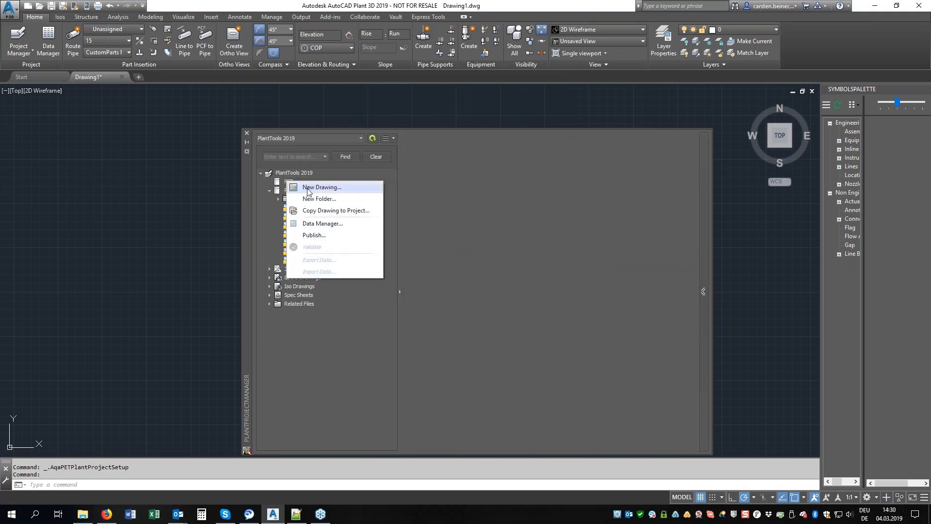
left_click(309, 189)
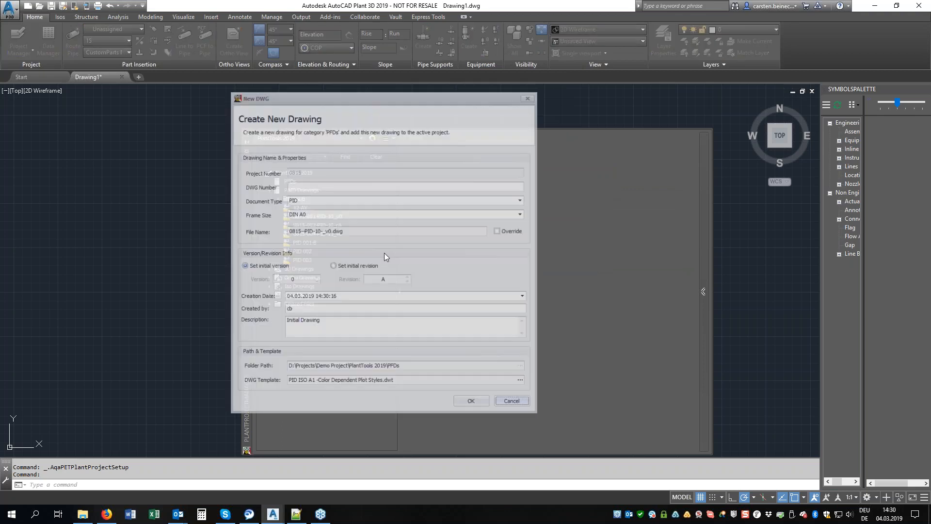
left_click_drag(359, 98, 455, 76)
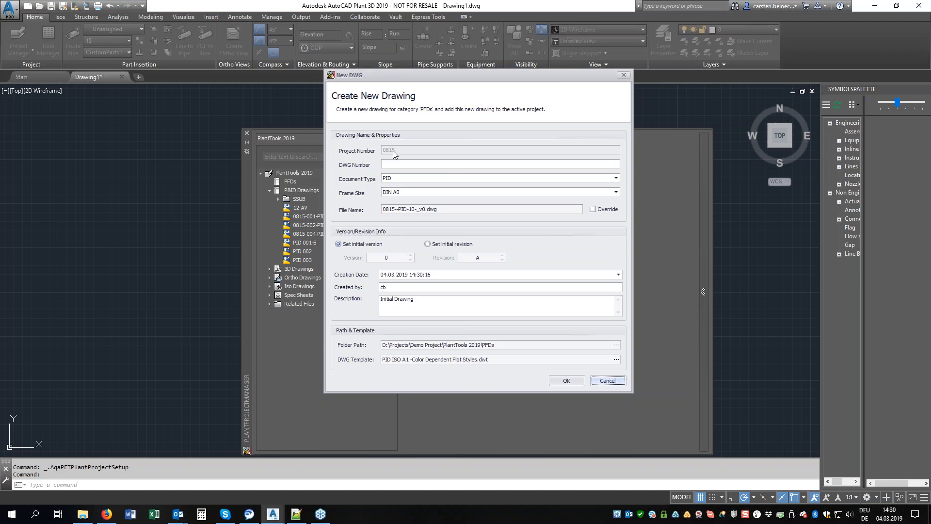
left_click(394, 163)
type("0001")
left_click(400, 179)
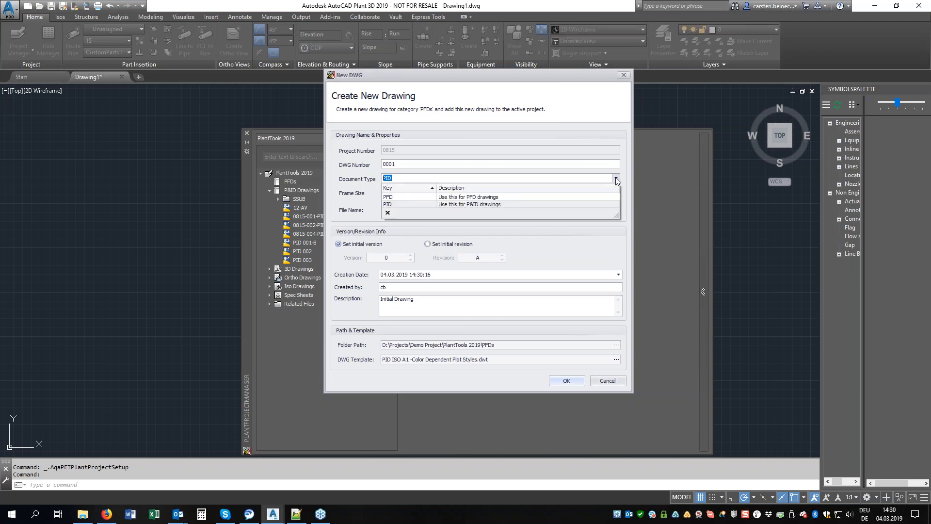
left_click(406, 197)
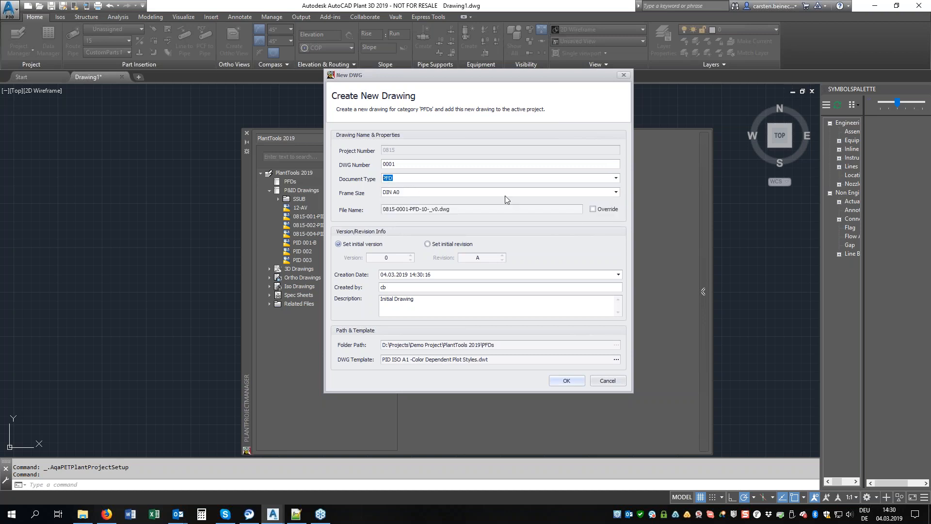
left_click(616, 192)
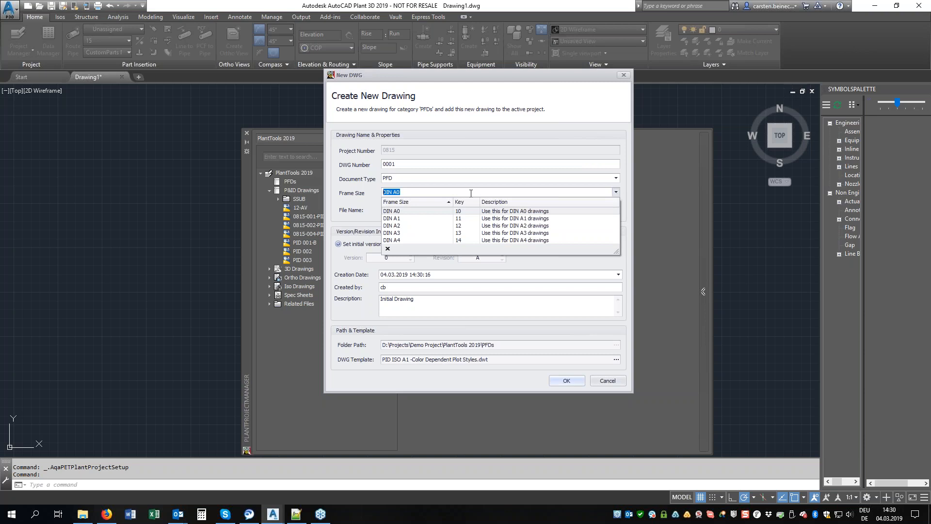
left_click(406, 226)
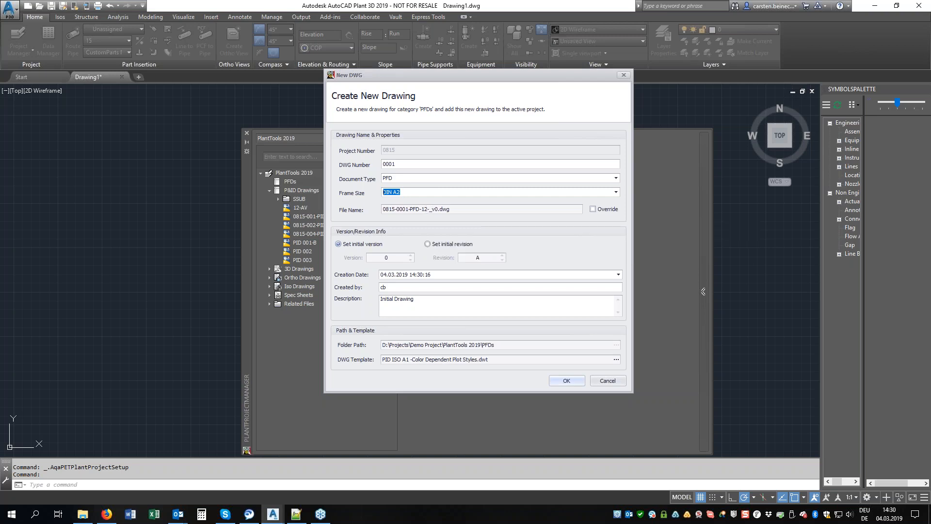
Step: Try the file name override and the initial revision option, and return to the generated name and the initial version
left_click(593, 209)
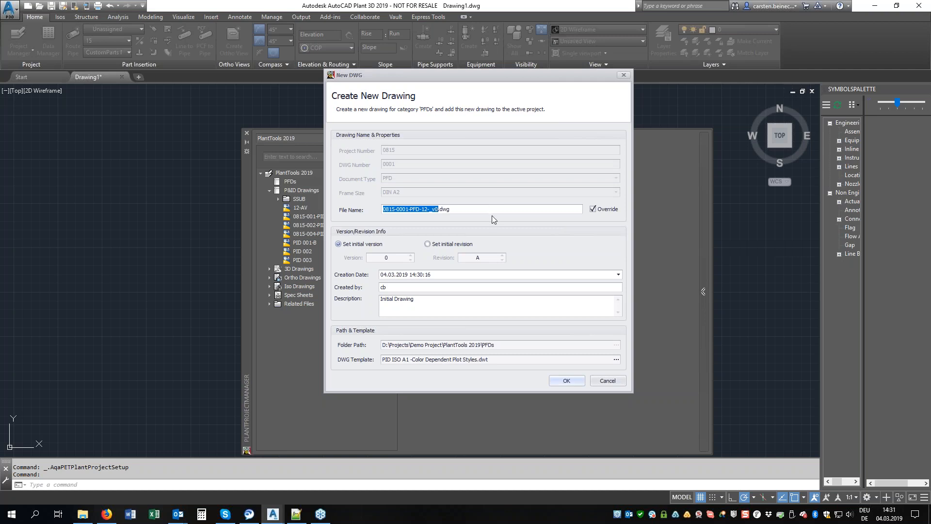
left_click(593, 209)
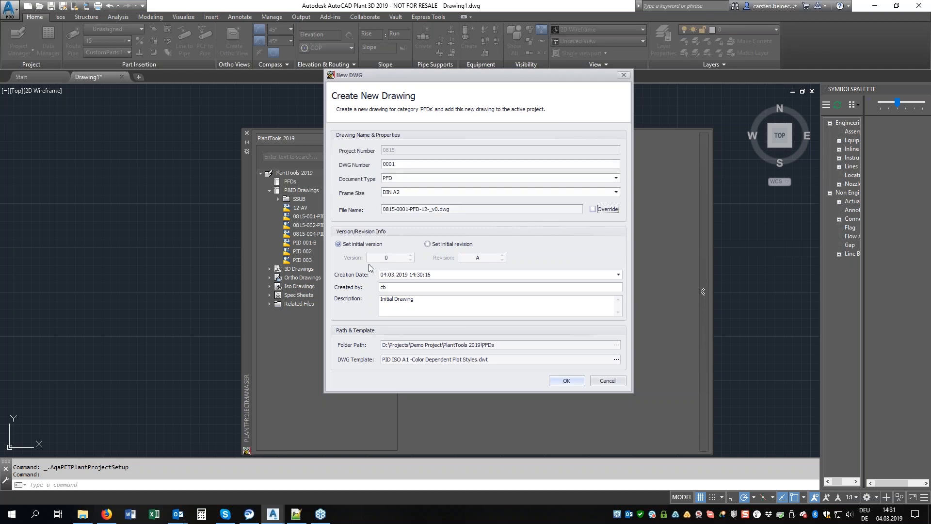
left_click(460, 246)
left_click(374, 246)
Step: Confirm the creation of the new drawing and expand the PFDs category to inspect its entry
left_click(421, 298)
left_click(565, 380)
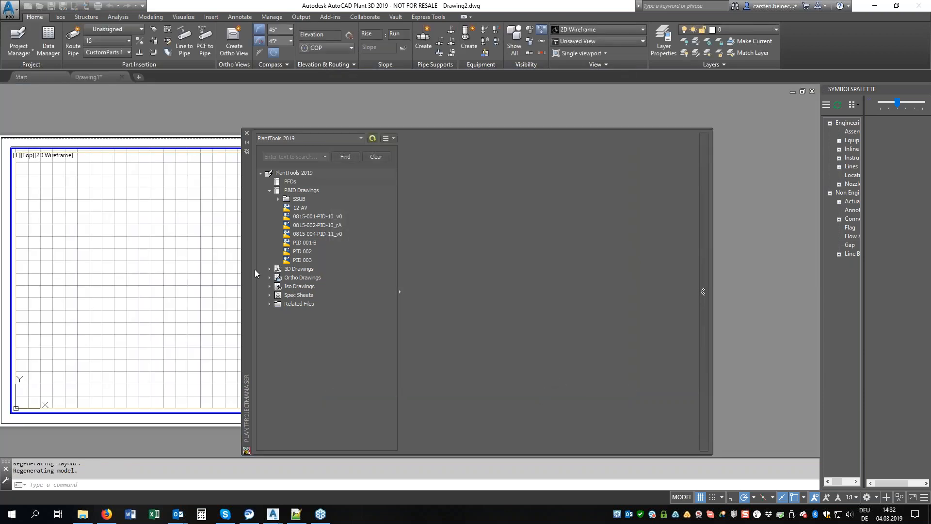
left_click(270, 181)
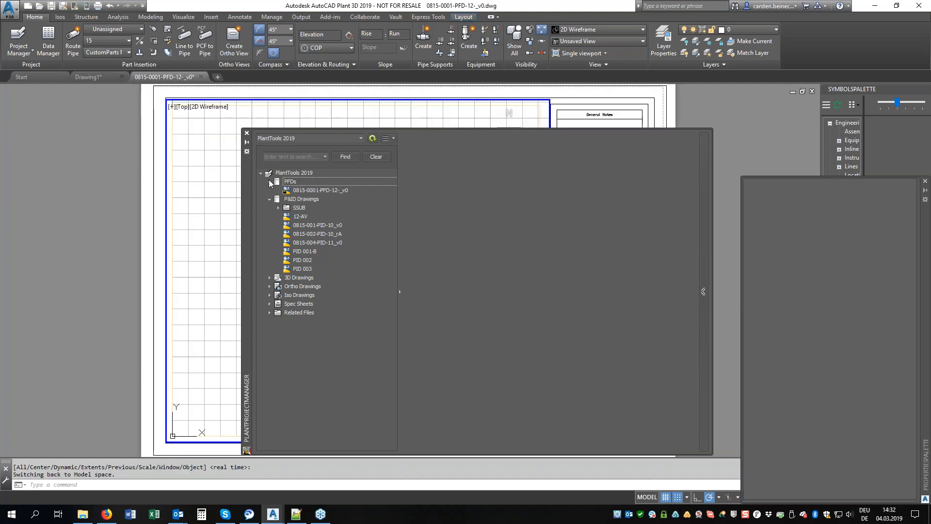
mouse_move(315, 191)
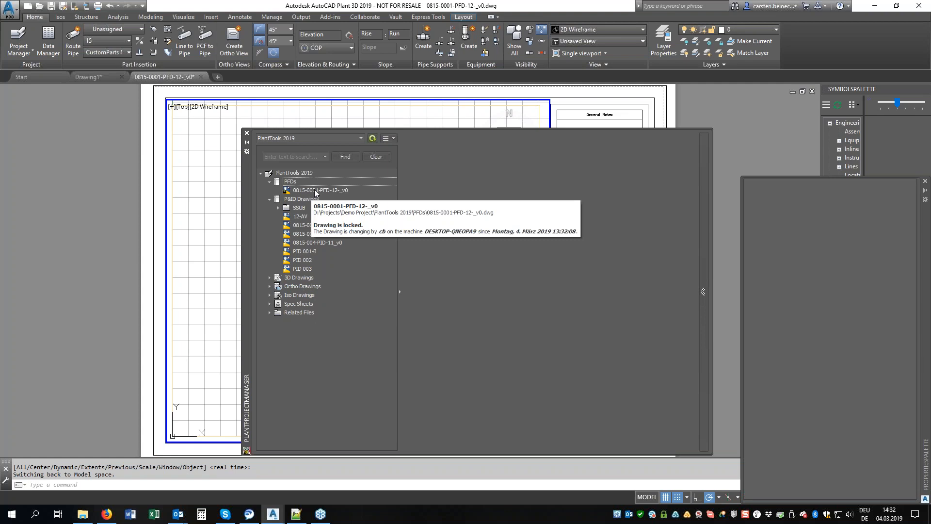
mouse_move(173, 75)
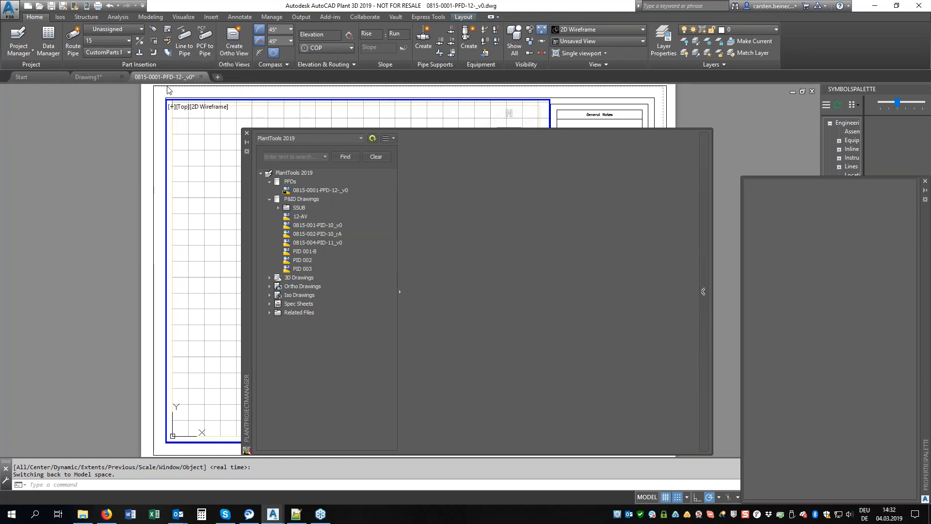
Step: Place the axial fan equipment symbol in the upper part of the new drawing, and save and close the drawing
left_click(705, 156)
left_click(847, 140)
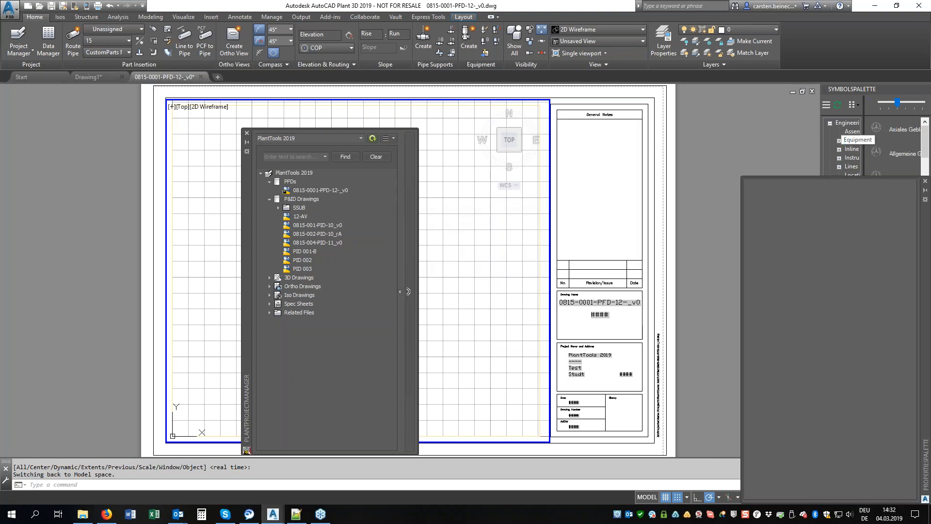
left_click(882, 127)
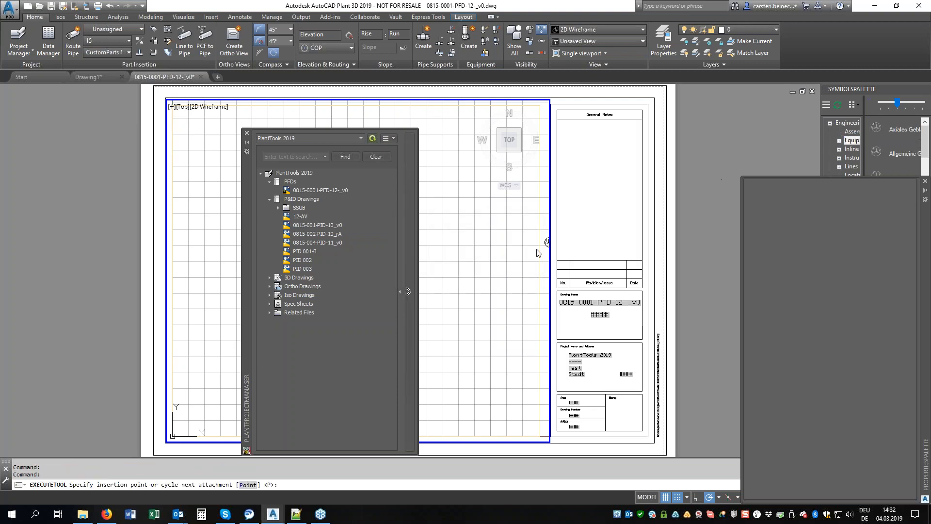
left_click(432, 206)
left_click(445, 241)
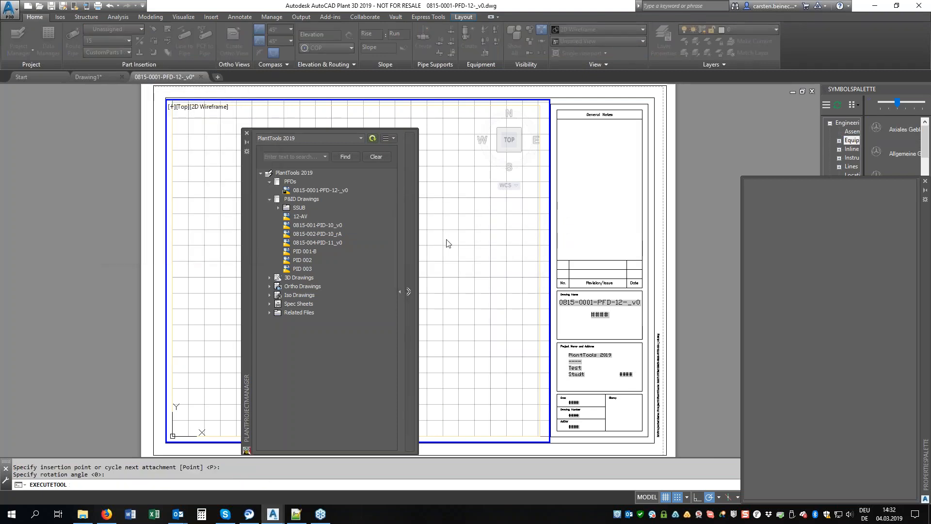
left_click(268, 318)
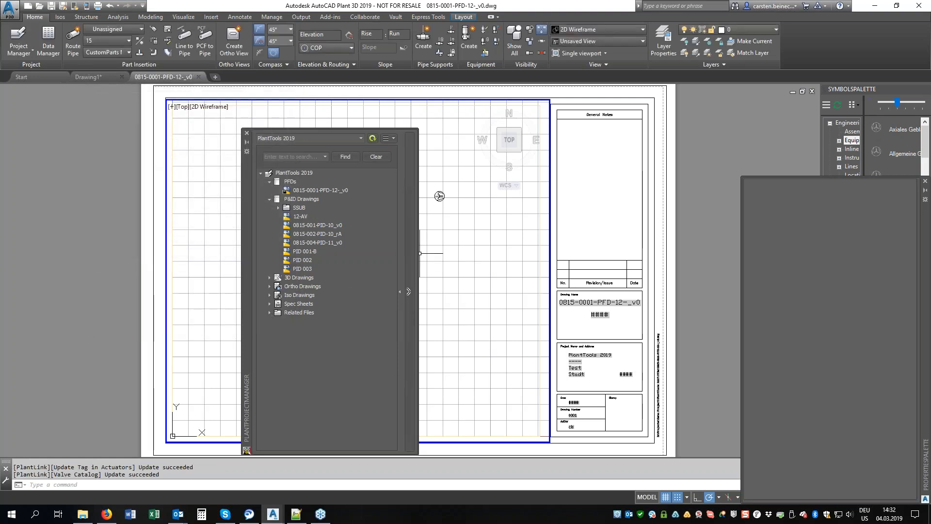
left_click(198, 77)
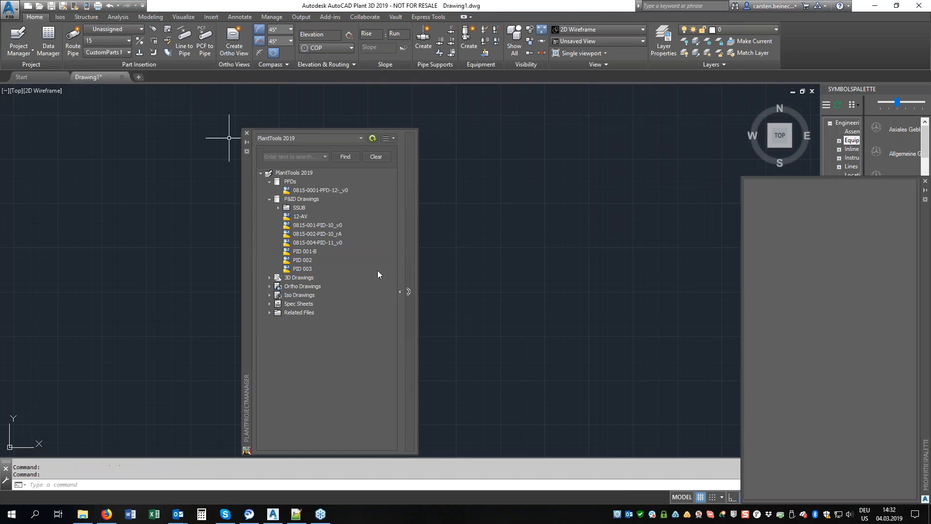
Step: Start a version/revision for the 0815-0001-PFD-12-_v0 drawing, preview the new revision option and settle on a new version
right_click(300, 193)
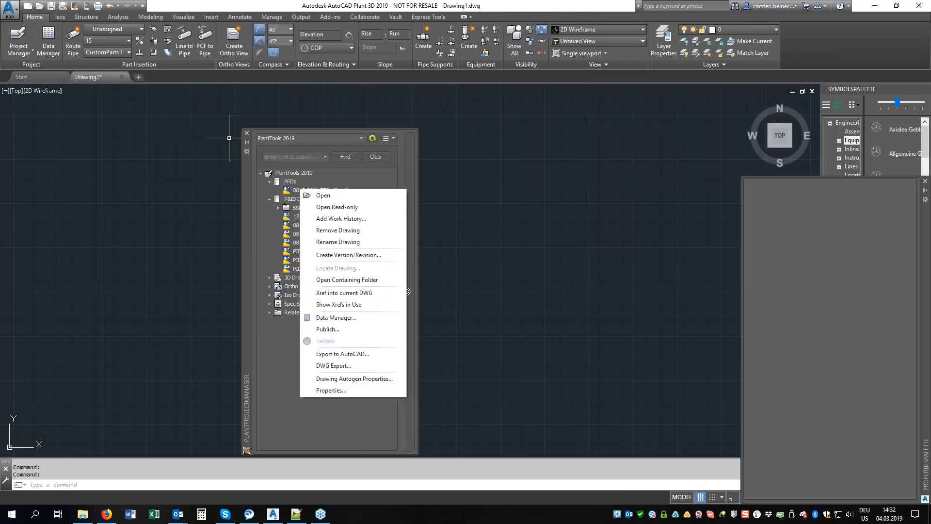
left_click(348, 255)
mouse_move(328, 78)
left_mouse_down()
mouse_move(493, 80)
mouse_move(489, 50)
left_mouse_up()
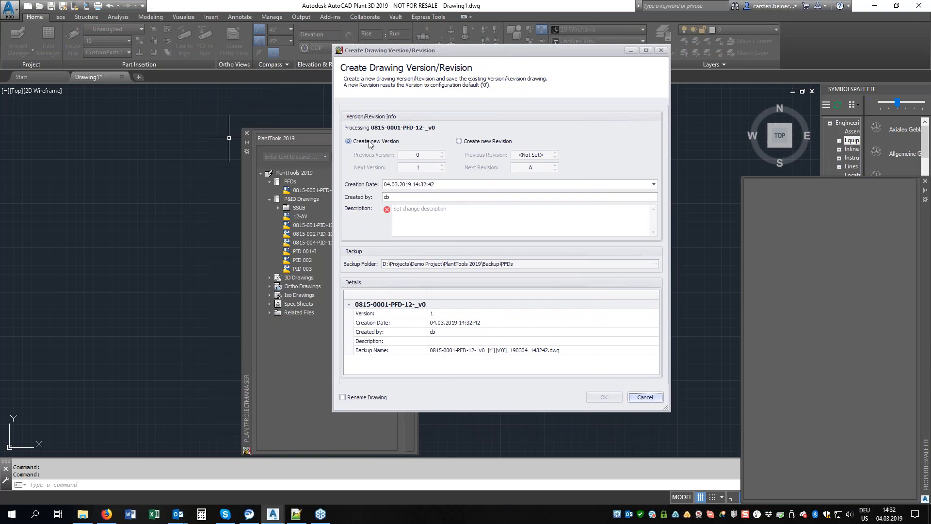
left_click(487, 141)
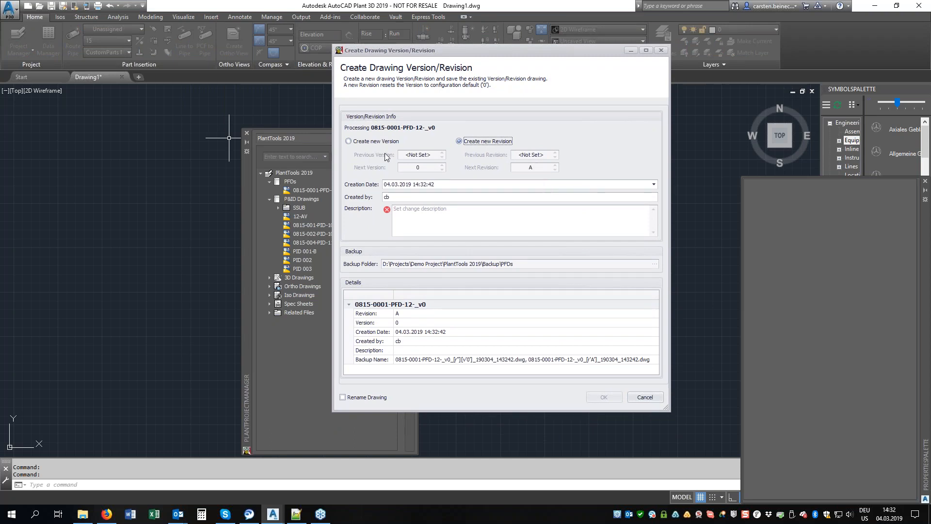
left_click(359, 142)
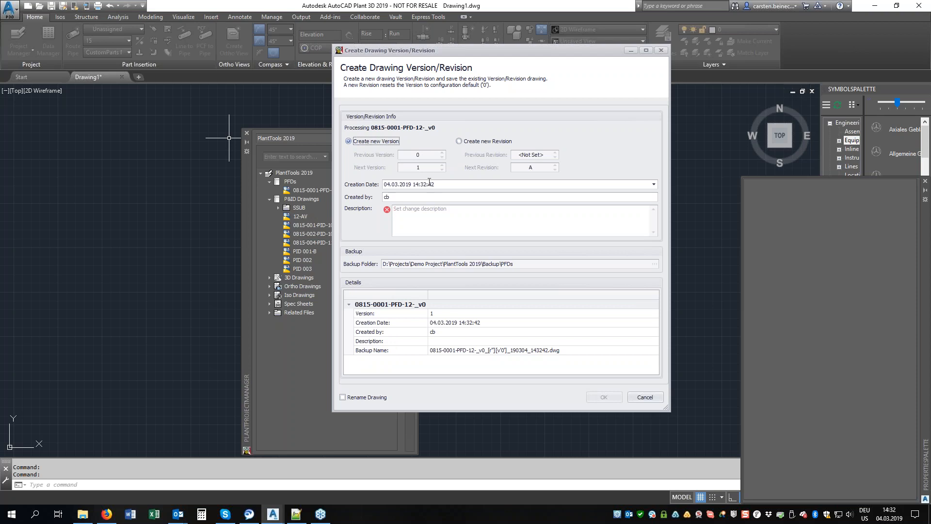
Step: Describe the new version as Demo Text, include renaming of the drawing, and create the version
left_click(421, 213)
mouse_move(388, 212)
type("Demo Text")
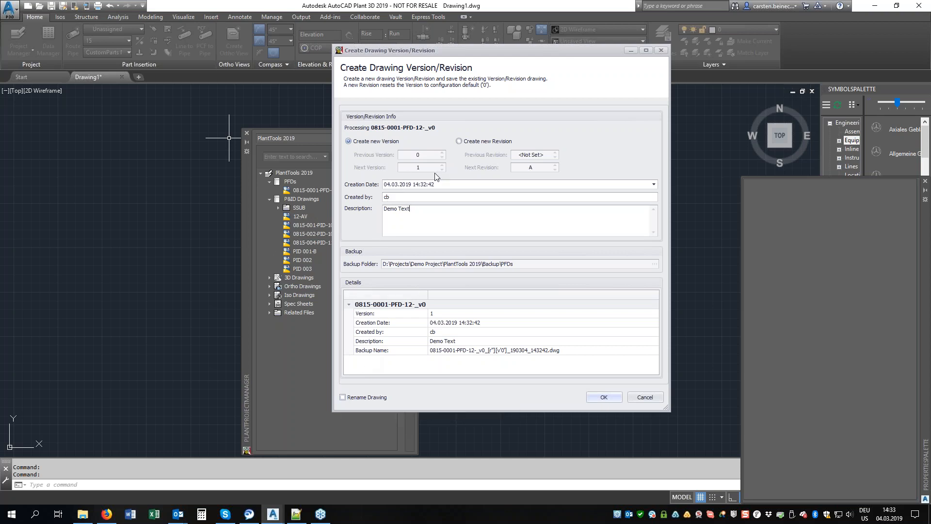
left_click(343, 398)
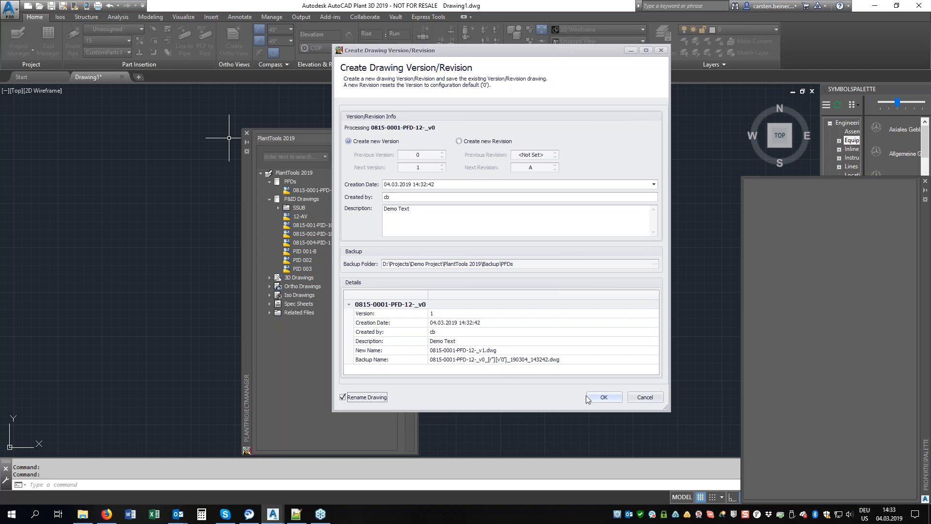
left_click(603, 397)
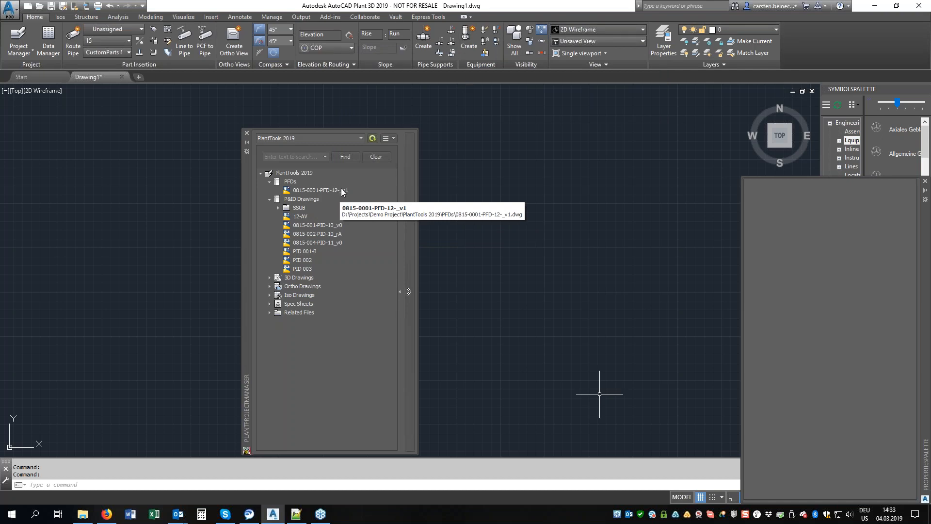
Step: Switch to File Explorer and examine the full backup file names in the PlantTools 2019 project's Backup\PFDs folder
left_click(83, 514)
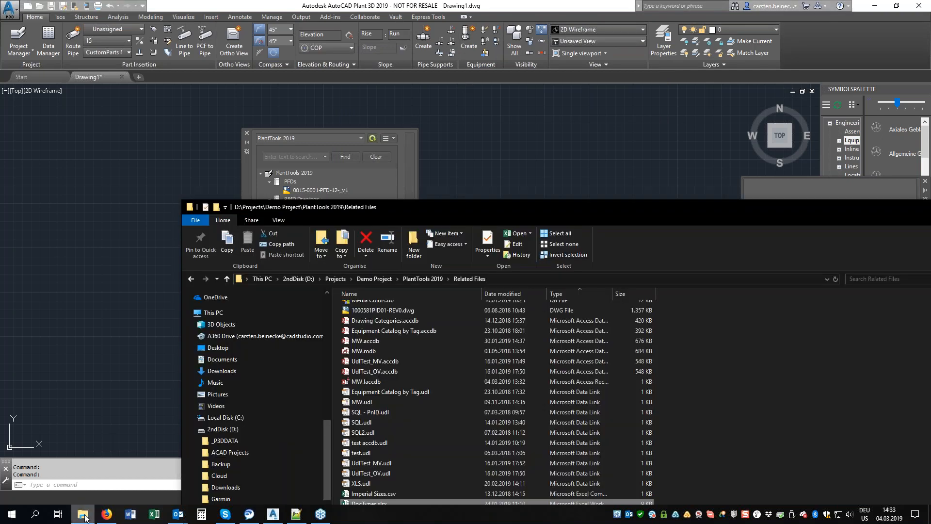
left_click_drag(445, 207, 445, 50)
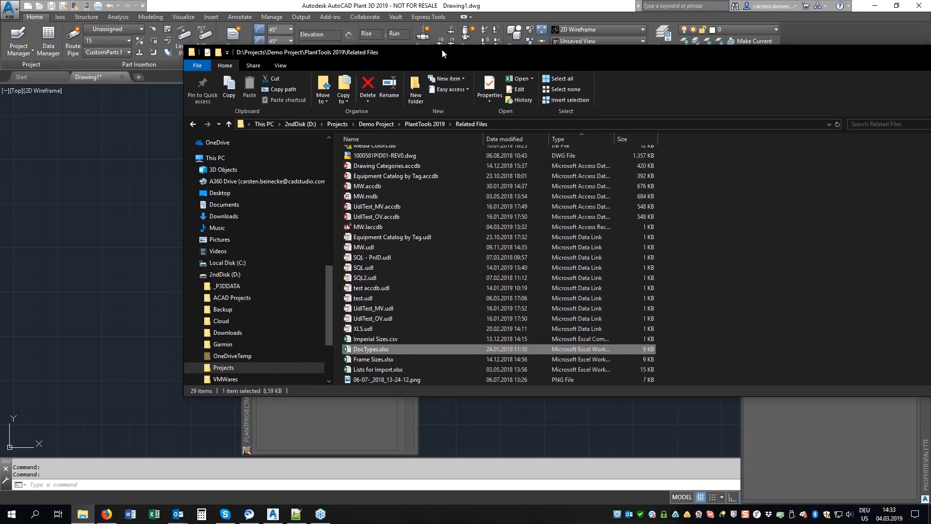
scroll(410, 294, "up", 2)
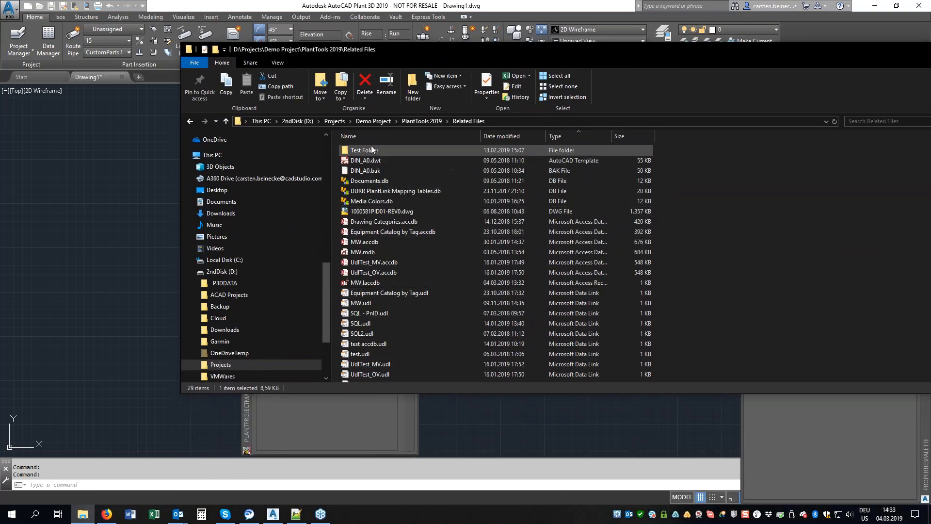
left_click(410, 121)
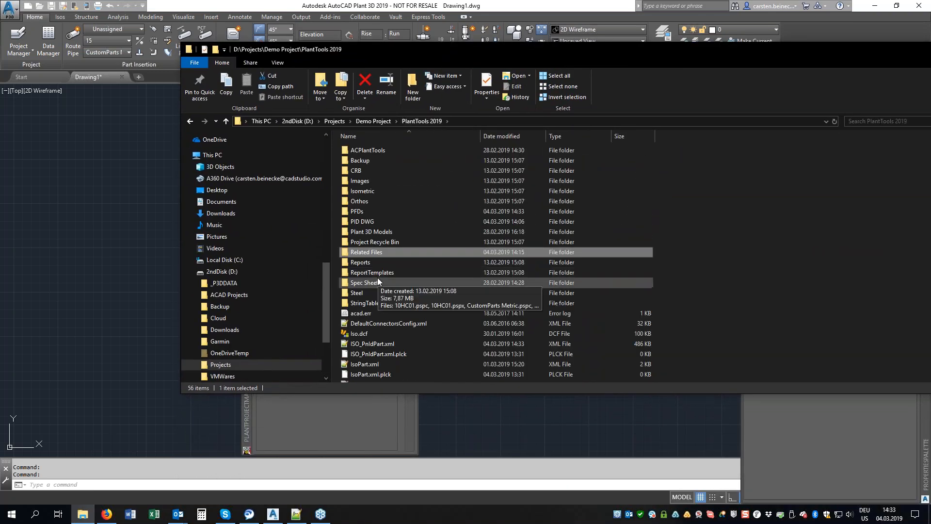
double_click(356, 161)
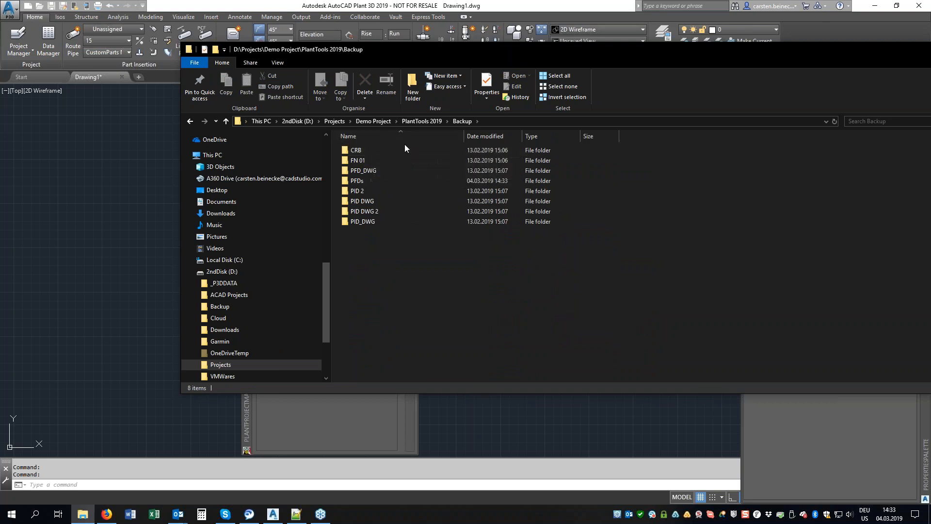
double_click(374, 170)
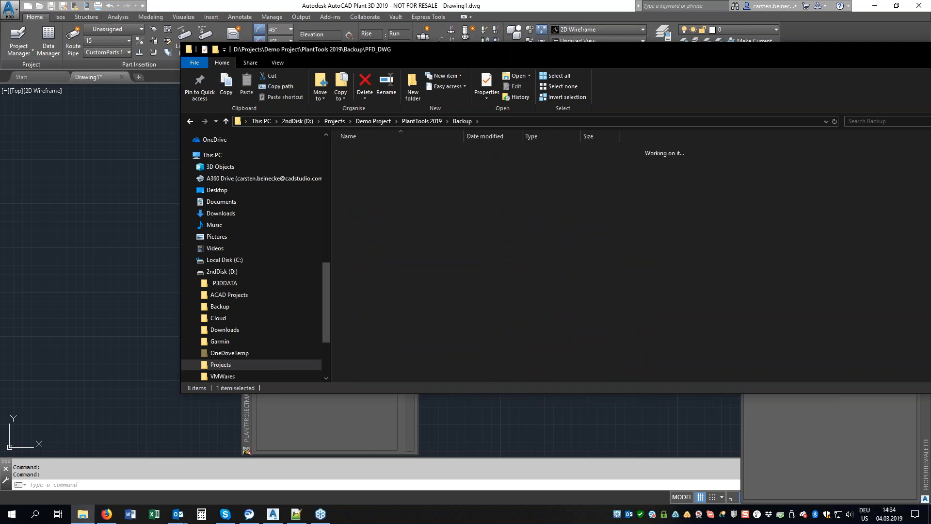
left_click(461, 121)
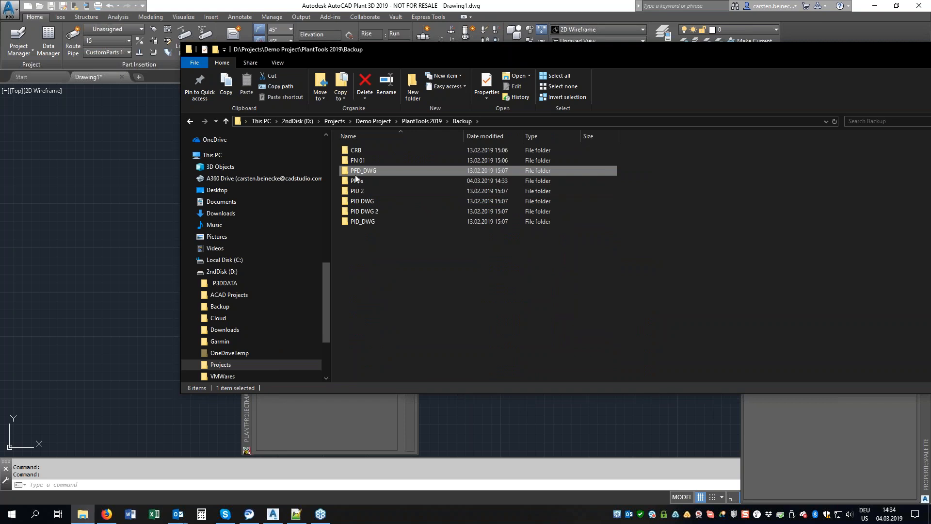
double_click(356, 181)
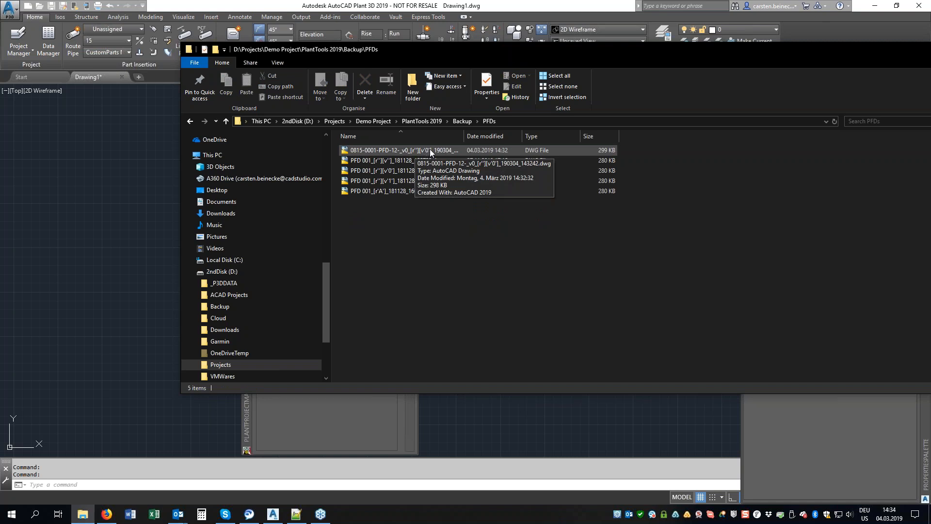
double_click(463, 136)
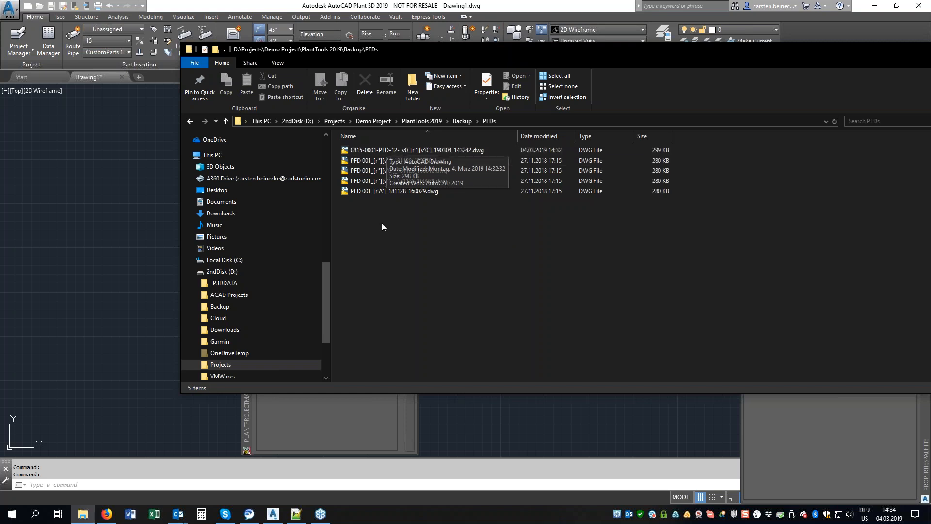
Step: Switch back to Plant 3D and expand the details pane of the Project Manager
left_click(289, 403)
left_click(411, 263)
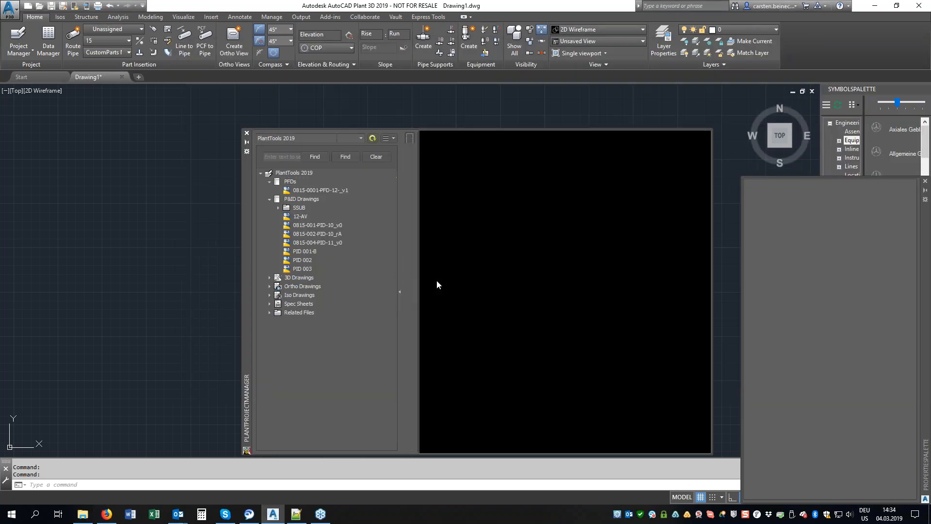
Step: Review the version history of the 0815-0001-PFD-12-_v1 drawing in the Project Manager and return to its details
left_click(319, 188)
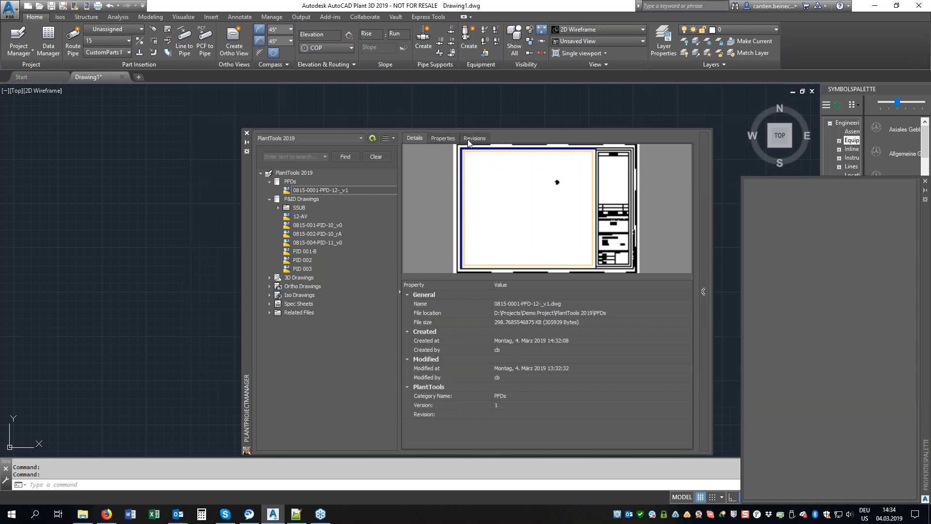
left_click(469, 139)
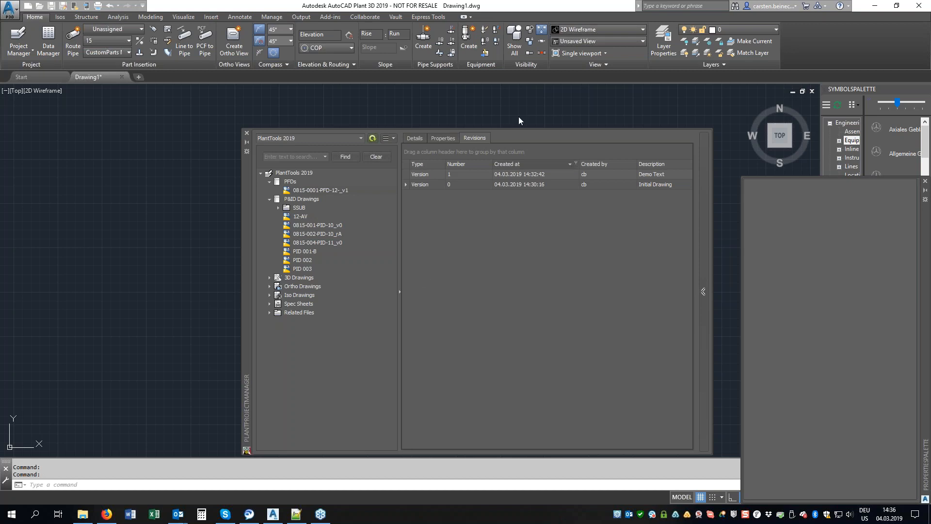
left_click(415, 138)
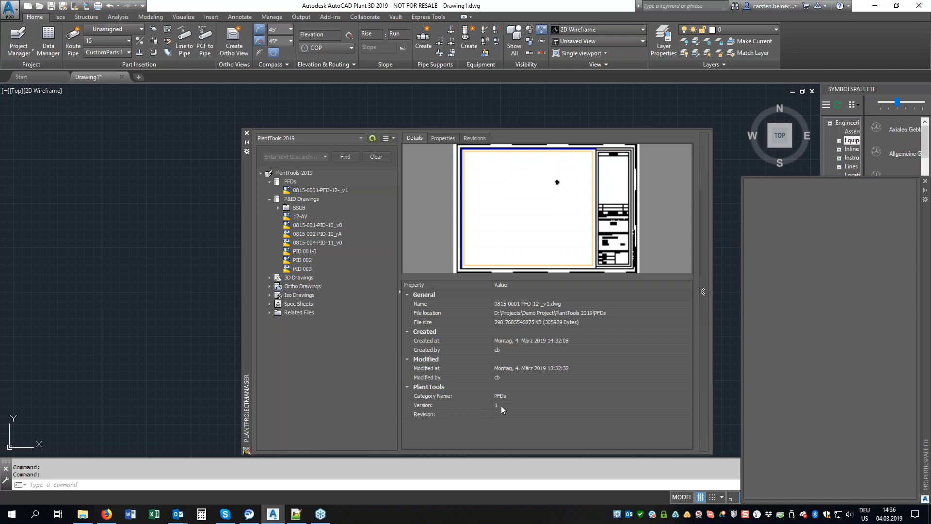
Step: Examine the drawing properties of 0815-0001-PFD-12-_v1, from the general and title block fields to the PlantTools and PET_Demo groups
left_click(444, 139)
scroll(473, 310, "down", 6)
scroll(476, 323, "up", 6)
middle_click(476, 323)
scroll(476, 323, "down", 4)
scroll(476, 323, "down", 5)
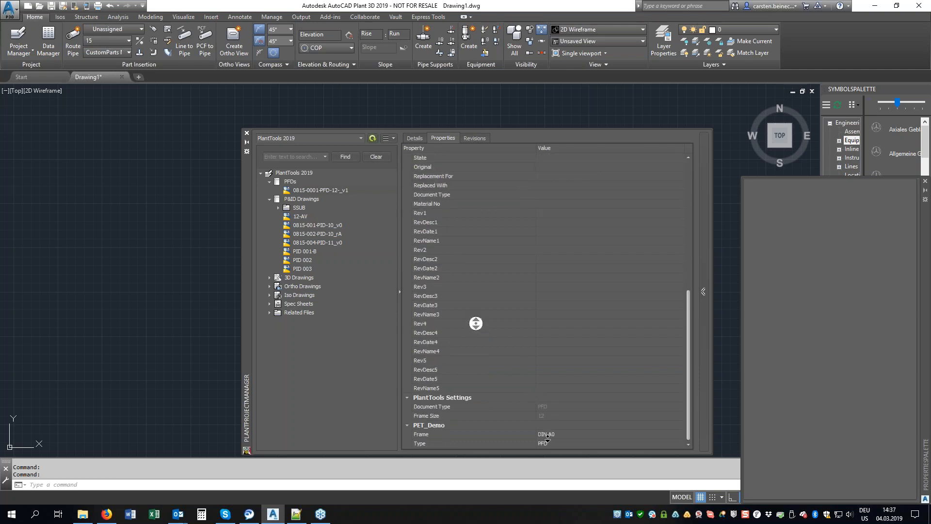
scroll(545, 333, "up", 9)
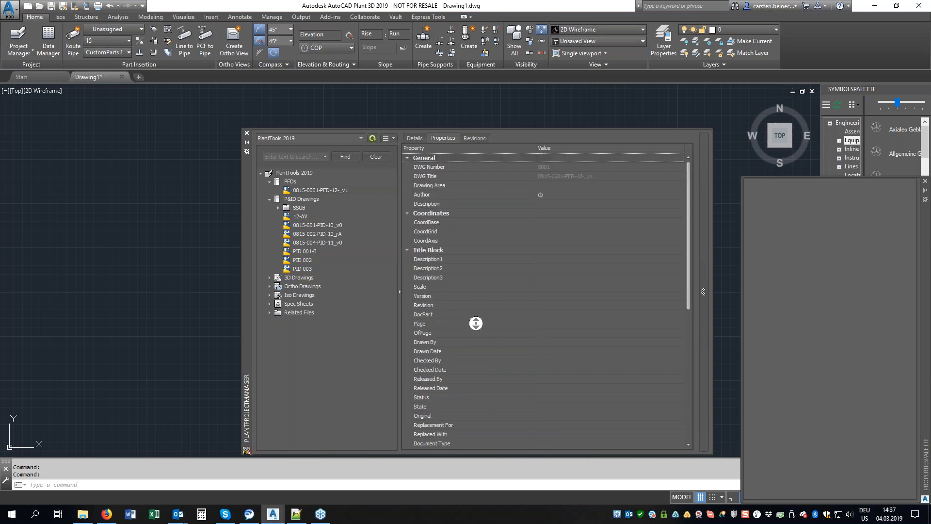
Step: Return to the details of the 0815-0001-PFD-12-_v1 drawing and check its preview and PlantTools category, version and revision entries
left_click(415, 135)
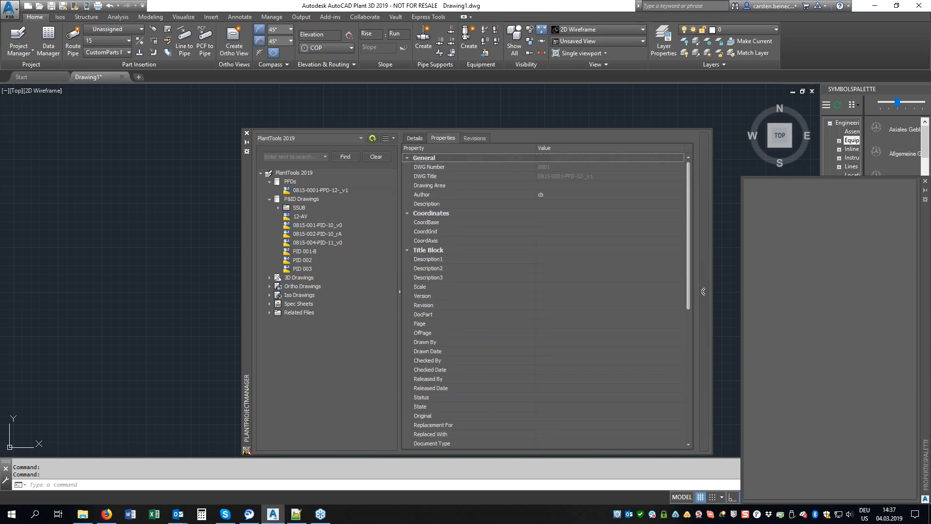
left_click(415, 137)
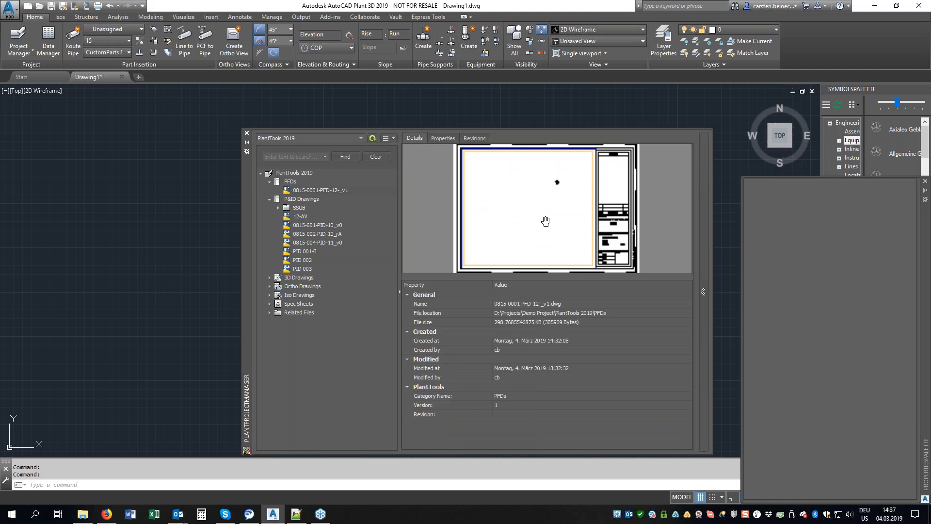
scroll(545, 220, "down", 1)
scroll(546, 220, "down", 1)
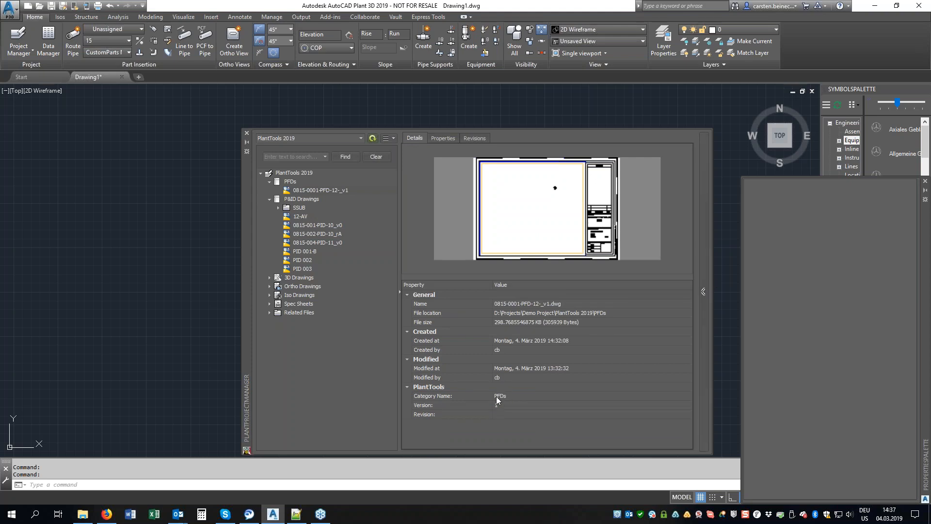
Step: Review how the Plant Express Tools Project Manager settings map category, version and revision to drawing properties, and leave without saving
left_click(388, 139)
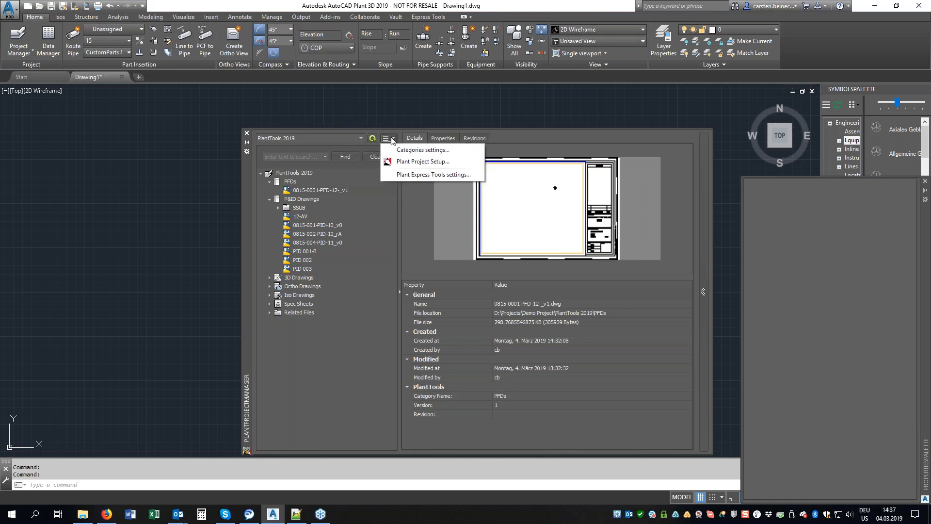
left_click(417, 176)
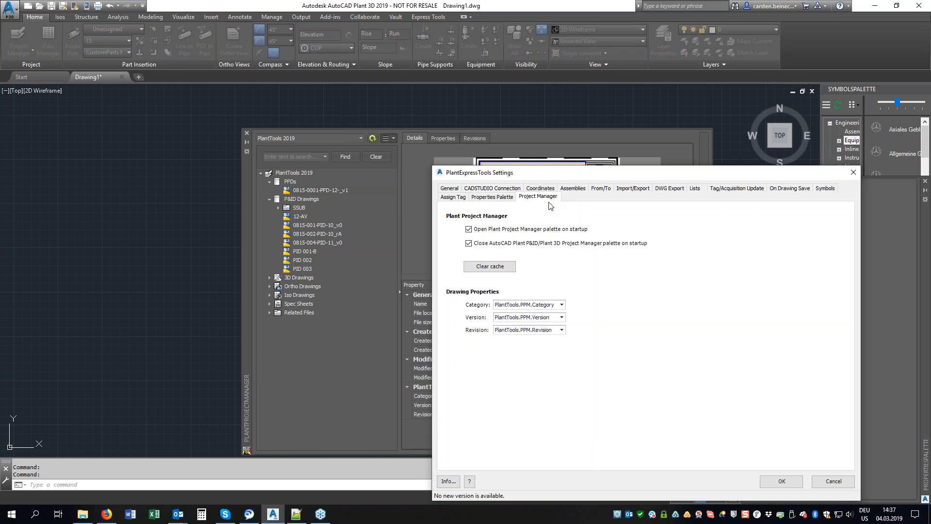
left_click(561, 304)
left_click(562, 304)
left_click_drag(520, 173, 641, 152)
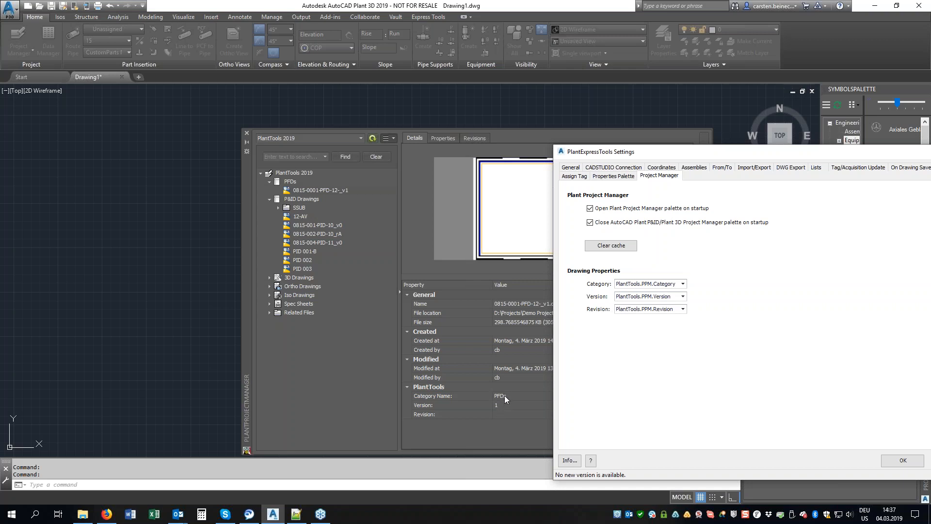
left_click(683, 297)
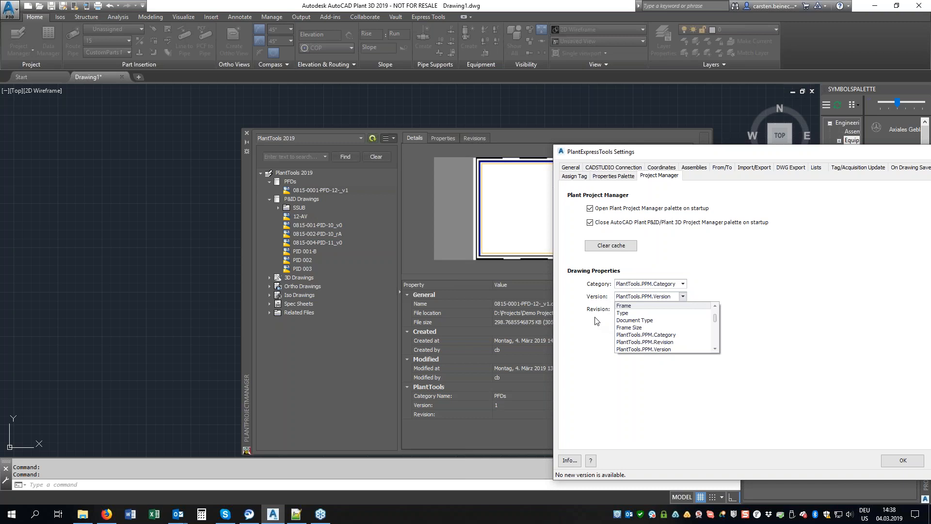
left_click(702, 377)
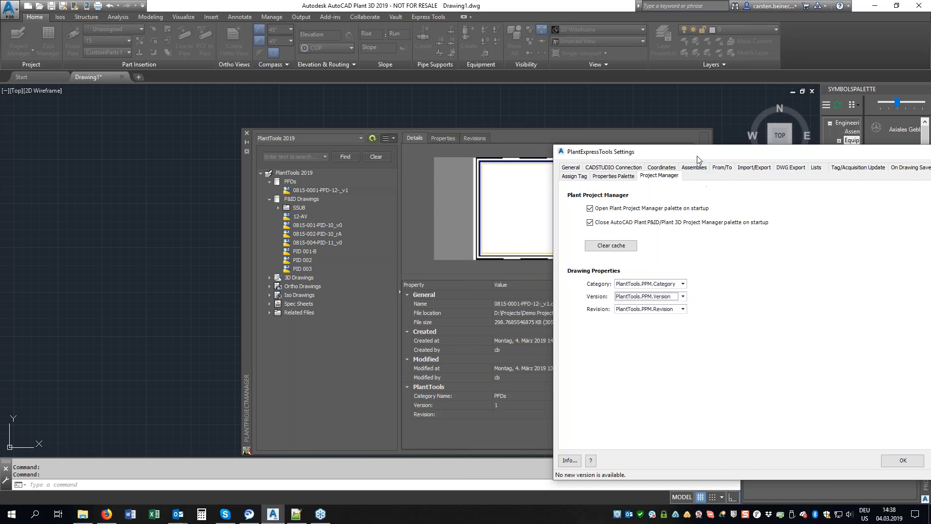
left_click_drag(689, 150, 556, 114)
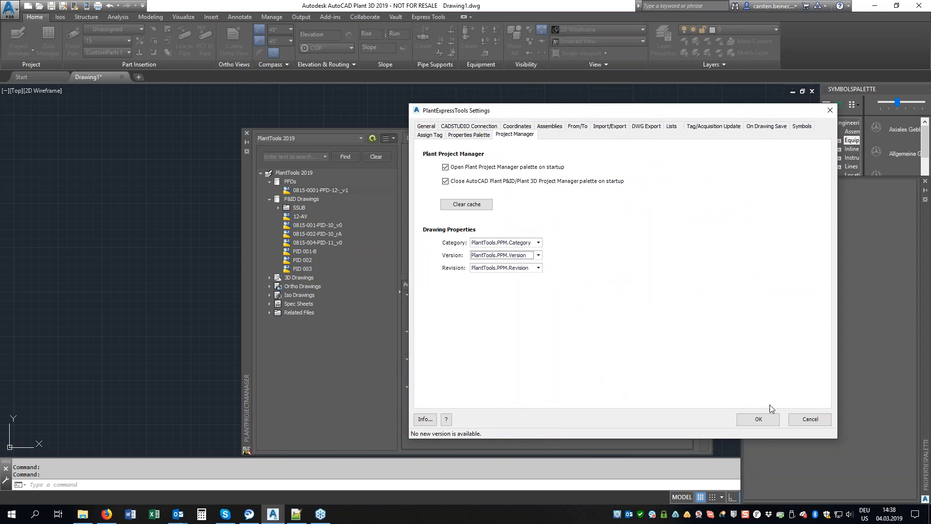
left_click(809, 419)
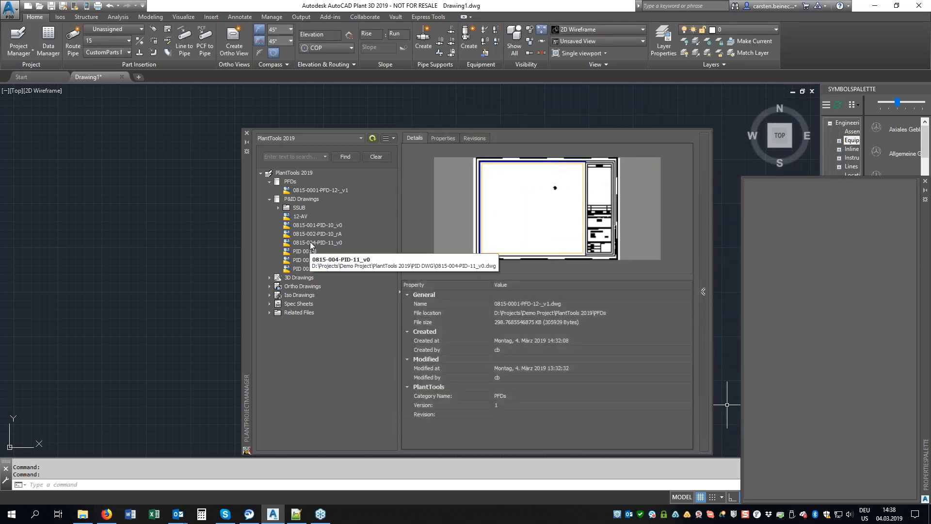
Step: Review the commands offered for the PFDs category and its 0815-0001-PFD-12-_v1 drawing, including the drawing removal options, without removing anything
right_click(303, 190)
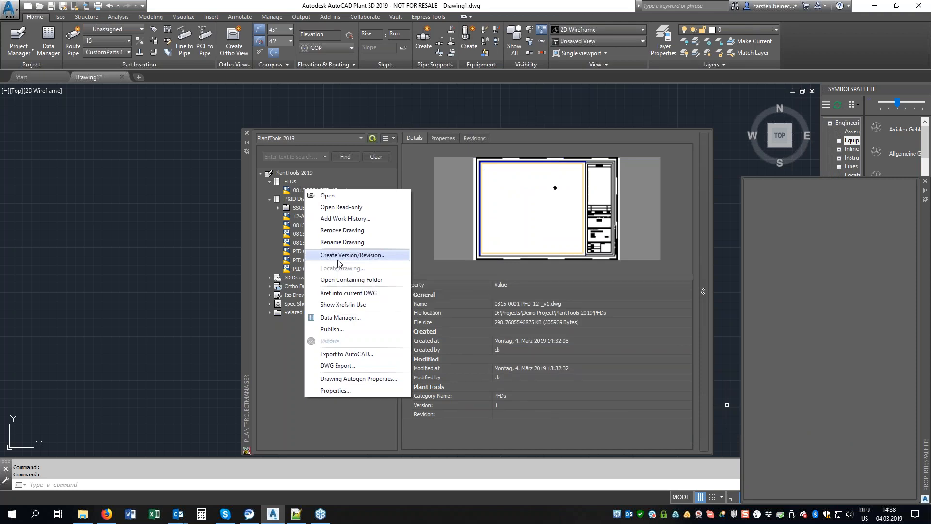
left_click(287, 193)
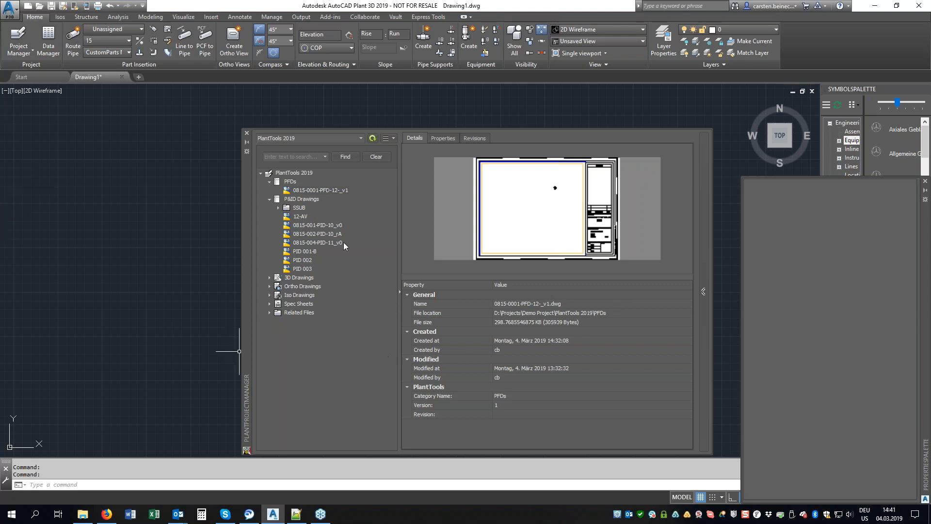
left_click(290, 181)
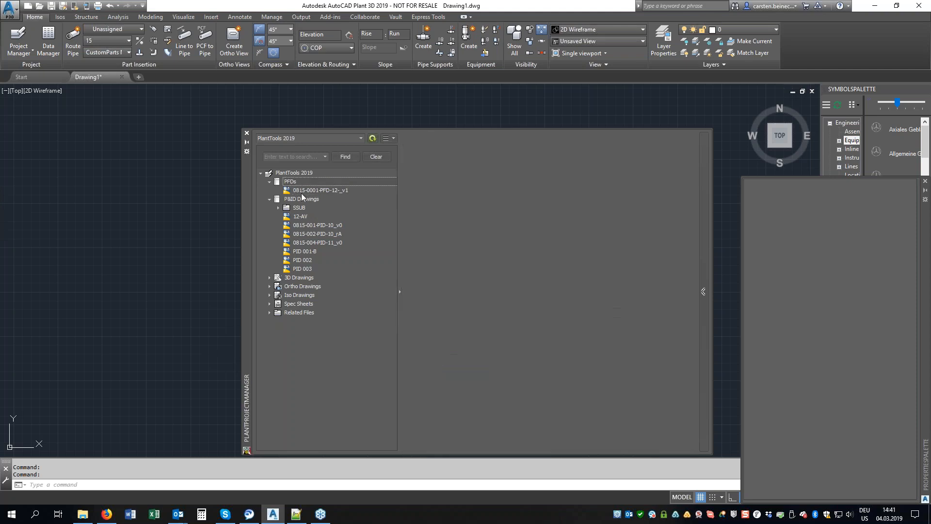
right_click(326, 189)
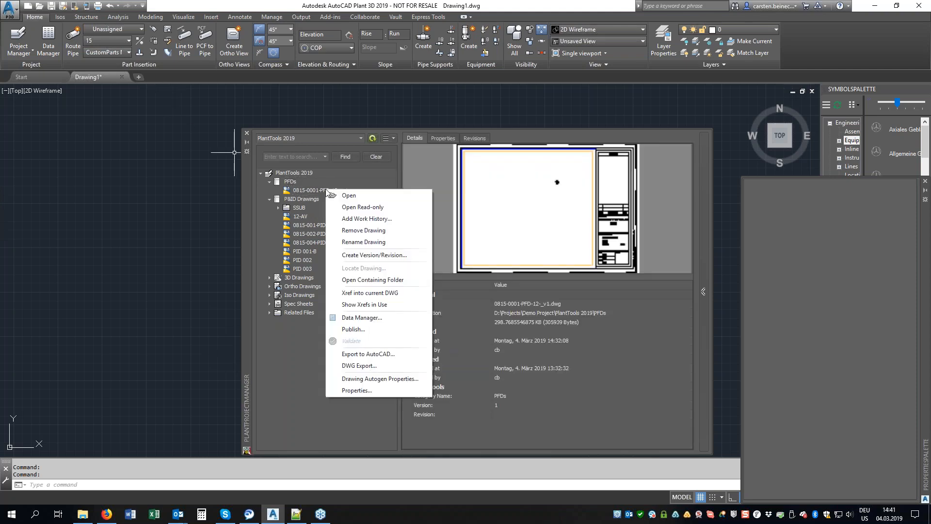
left_click(364, 229)
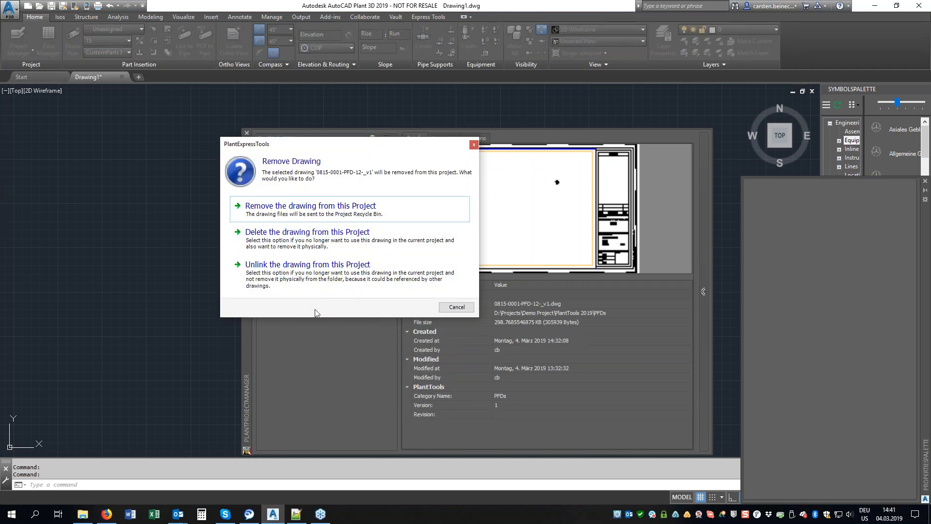
left_click(456, 307)
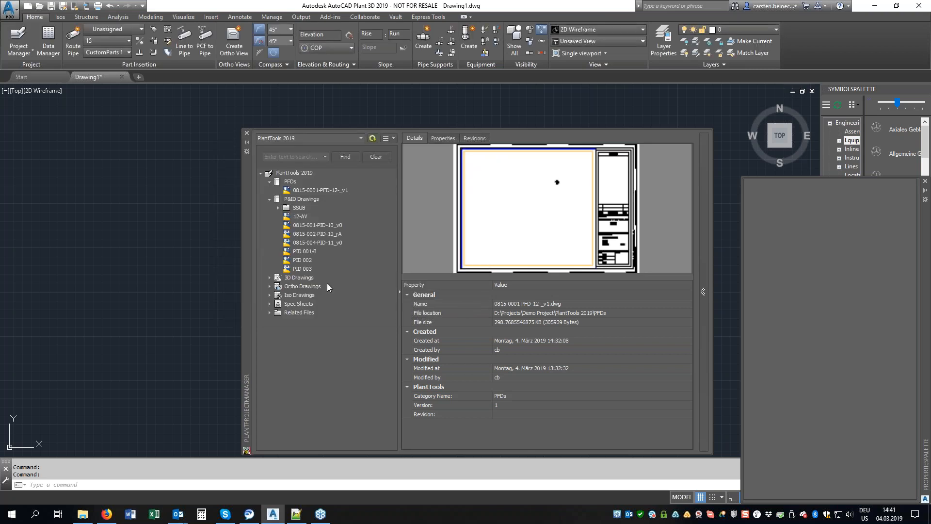
right_click(286, 181)
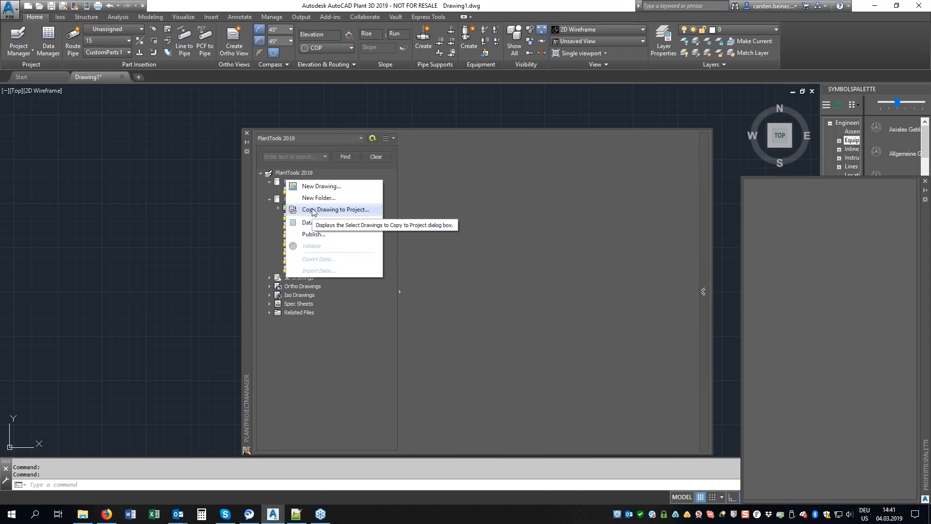
left_click(312, 344)
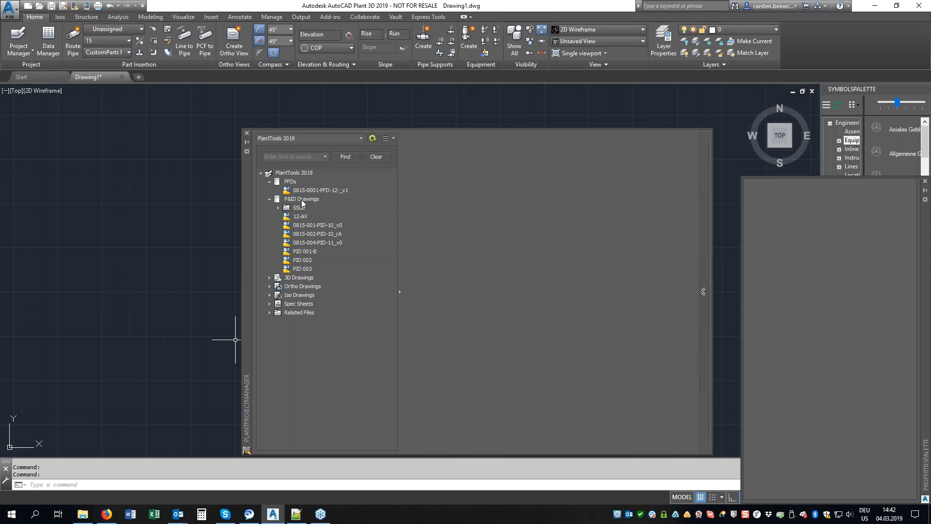
Step: Preview renaming drawing PID 001-B by the file name rule with Override turned off, and cancel the rename
left_click(305, 251)
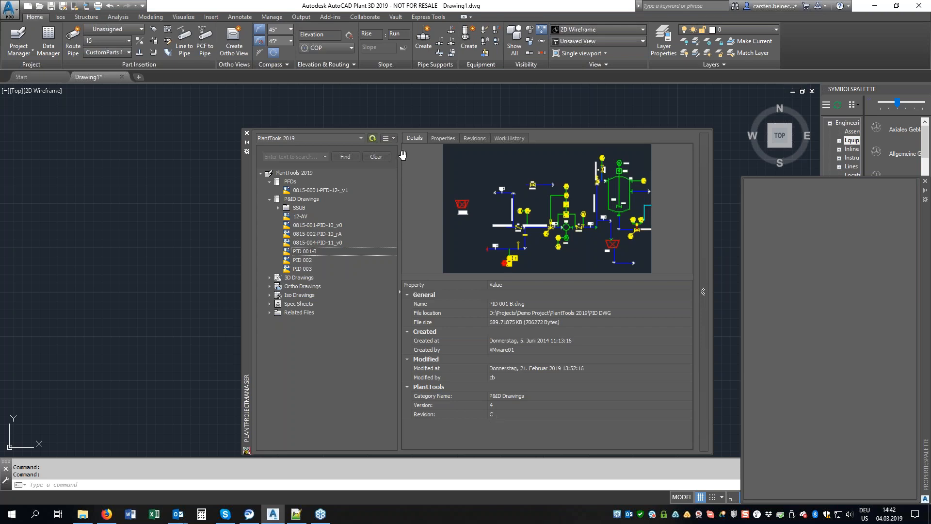
right_click(304, 252)
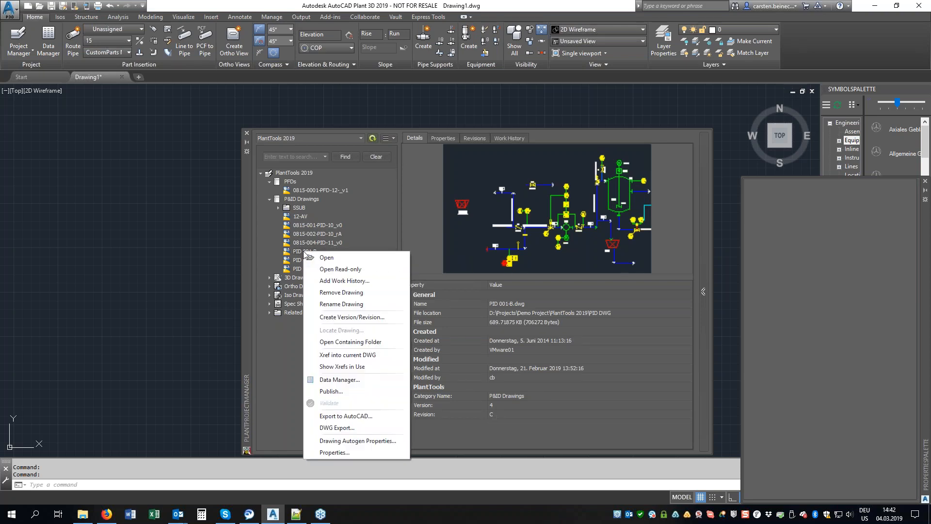
left_click(333, 304)
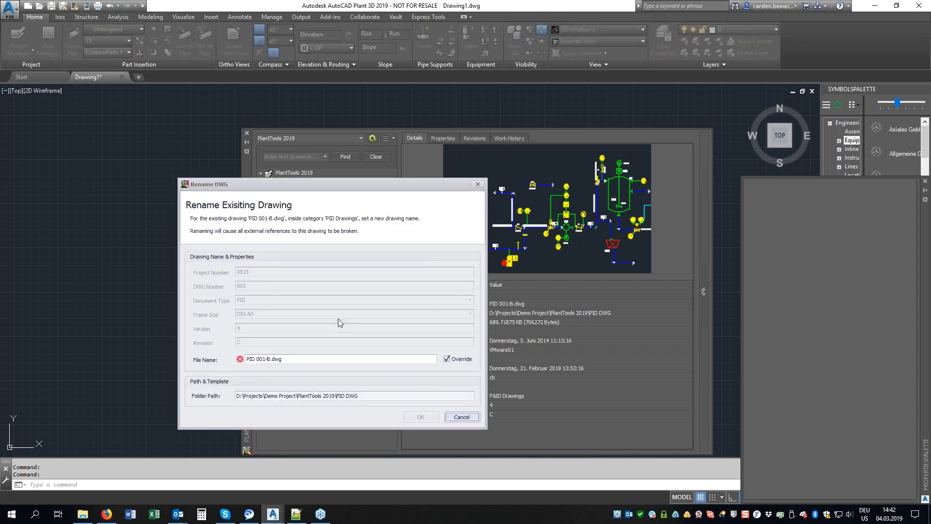
left_click_drag(297, 186, 361, 62)
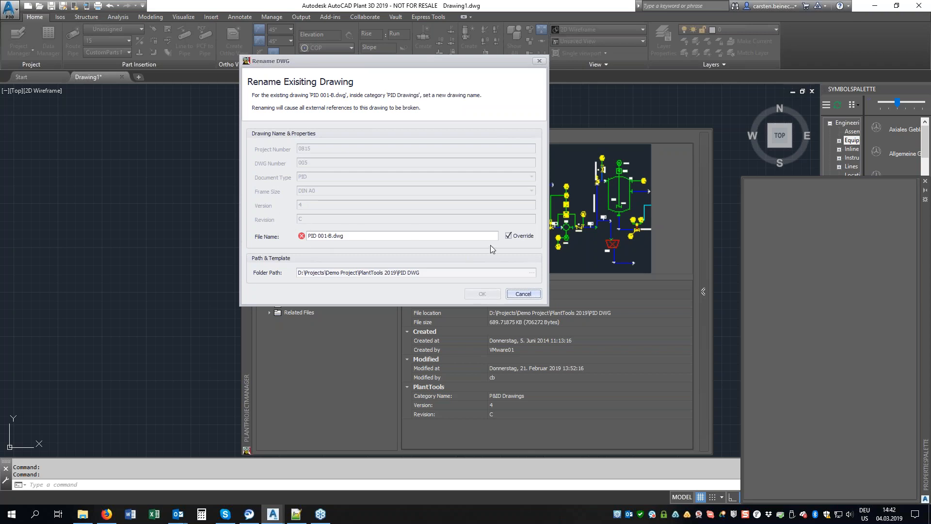
left_click(509, 236)
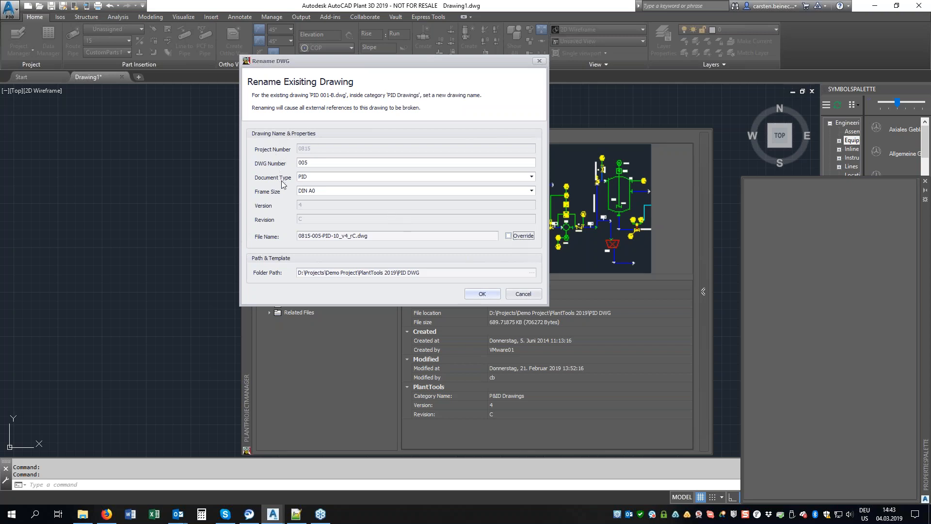
mouse_move(358, 238)
left_click_drag(340, 63, 578, 86)
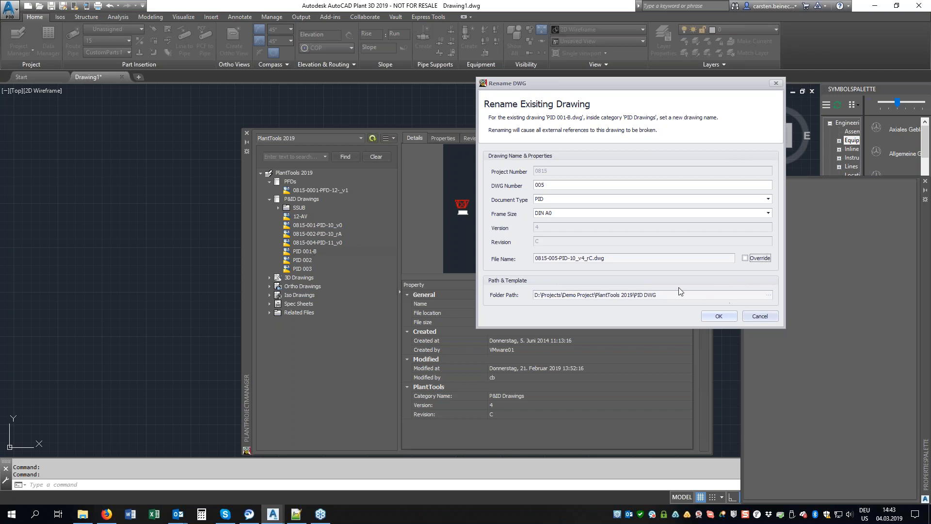
left_click(760, 316)
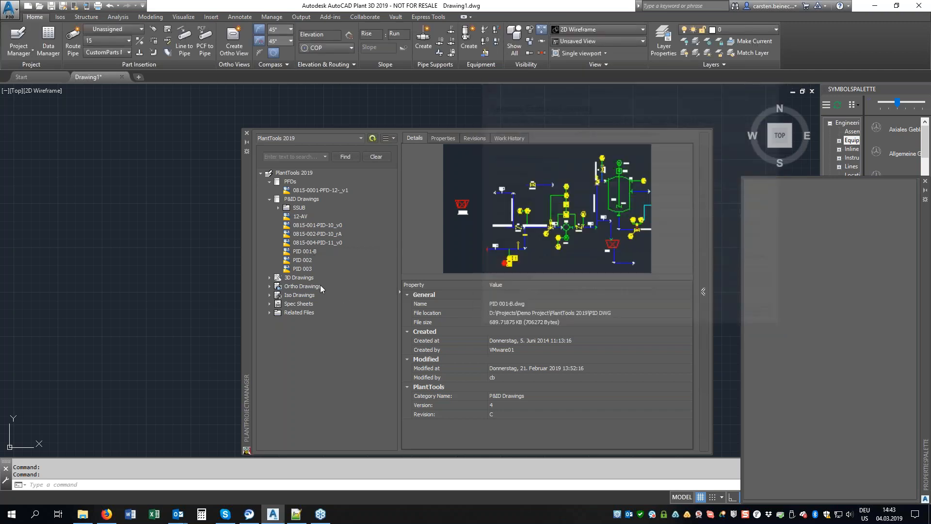
Step: Check the details and available commands of the P&ID drawings PID 001-B, PID 002 and PID 003
left_click(299, 252)
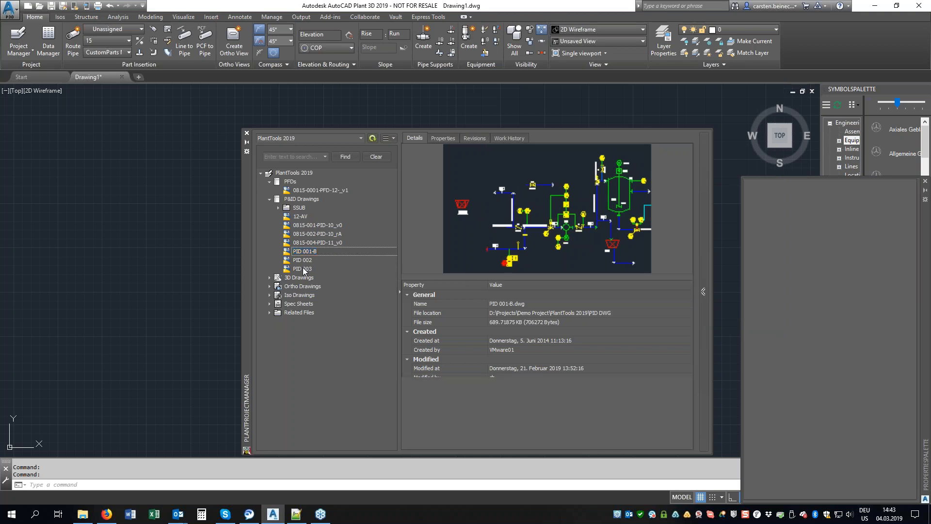
left_click(302, 267)
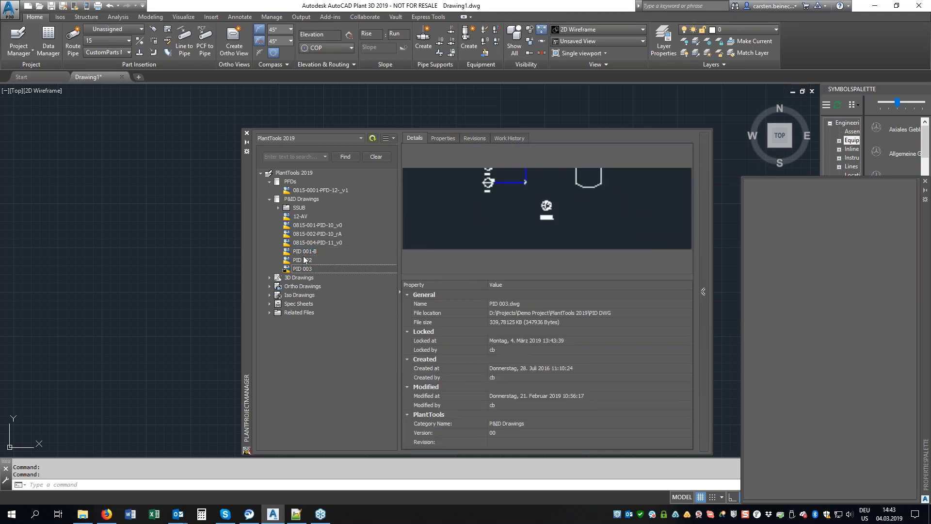
left_click(304, 251)
right_click(304, 251)
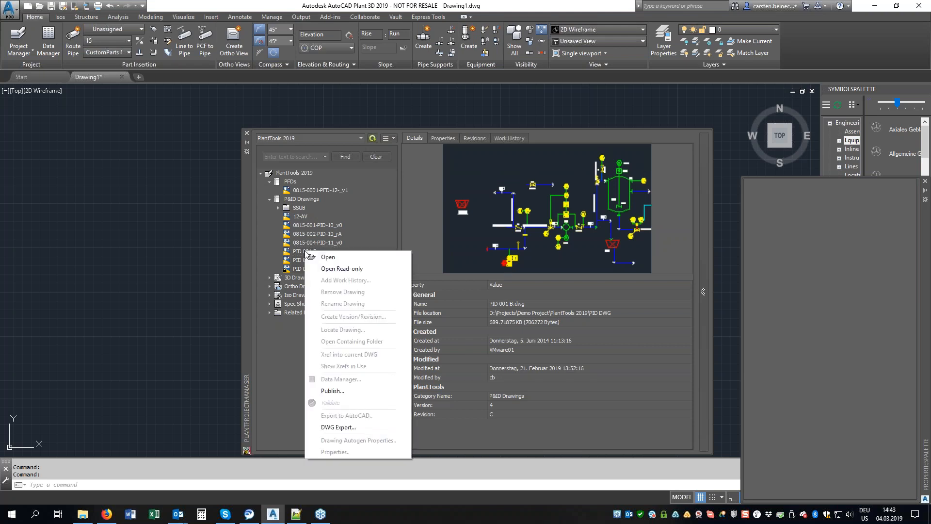
left_click(301, 258)
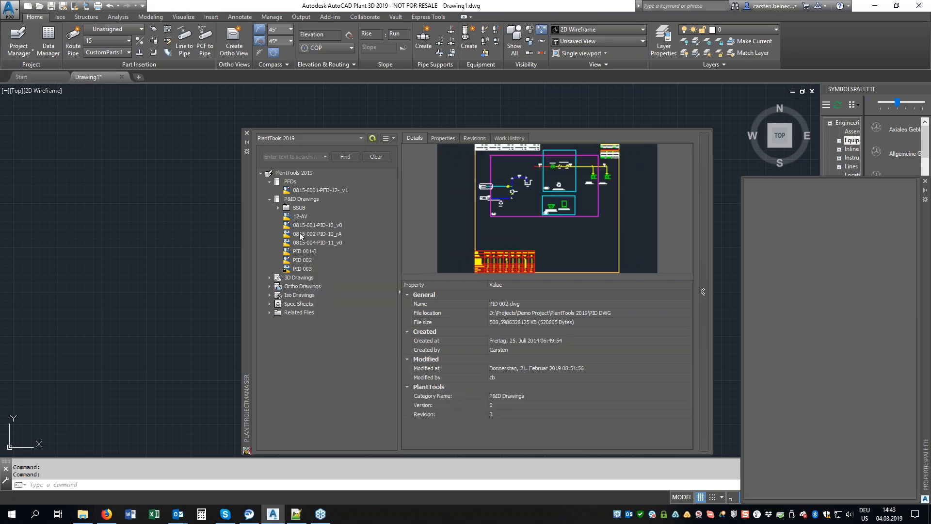
right_click(301, 250)
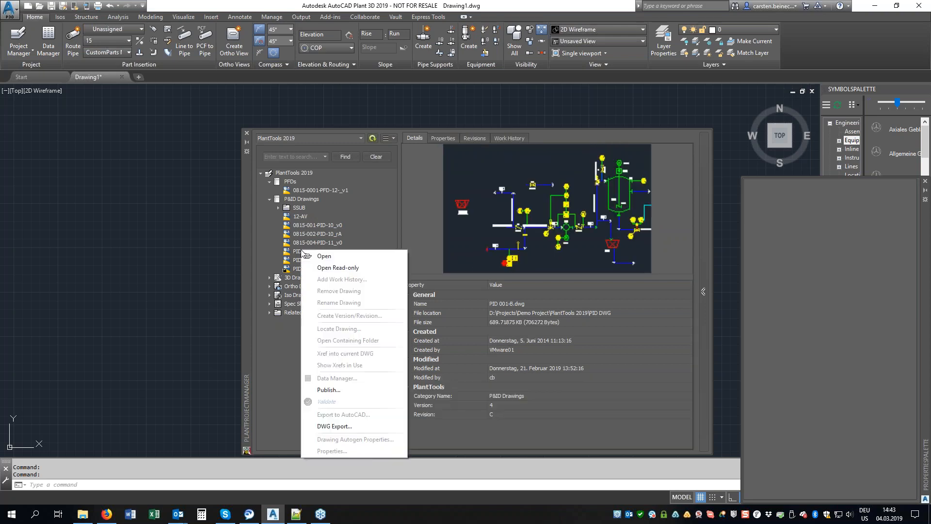
left_click(287, 253)
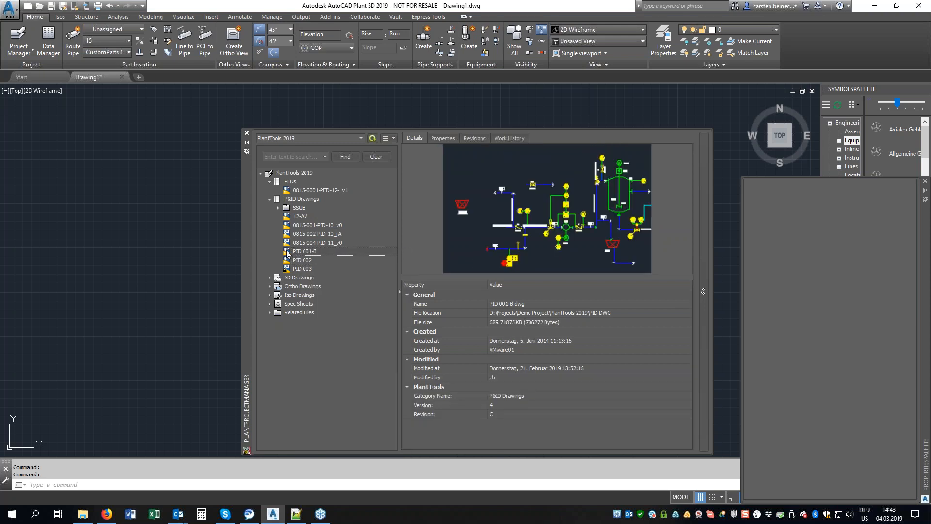
right_click(307, 252)
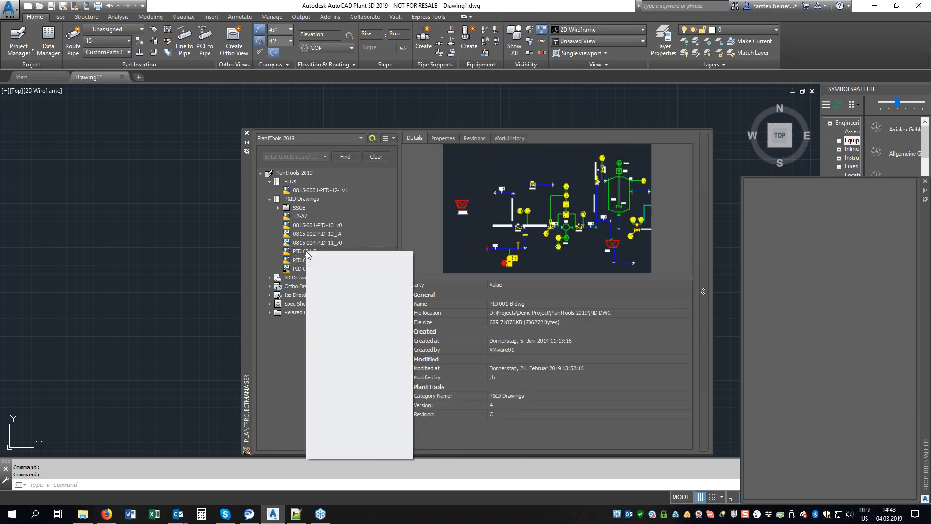
left_click(305, 253)
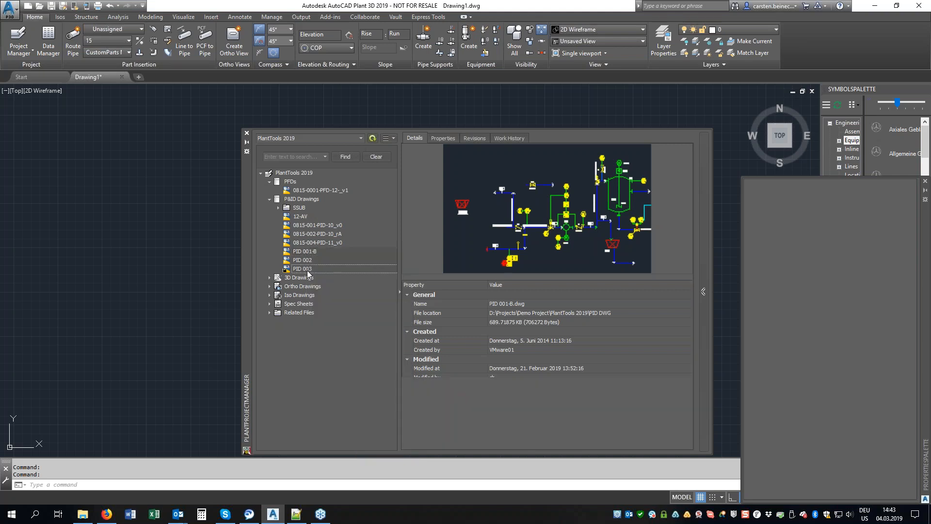
right_click(308, 268)
Step: Preview the rule-based file name for drawing PID 001-B with Override turned off, and leave the rename without applying it
left_click(303, 249)
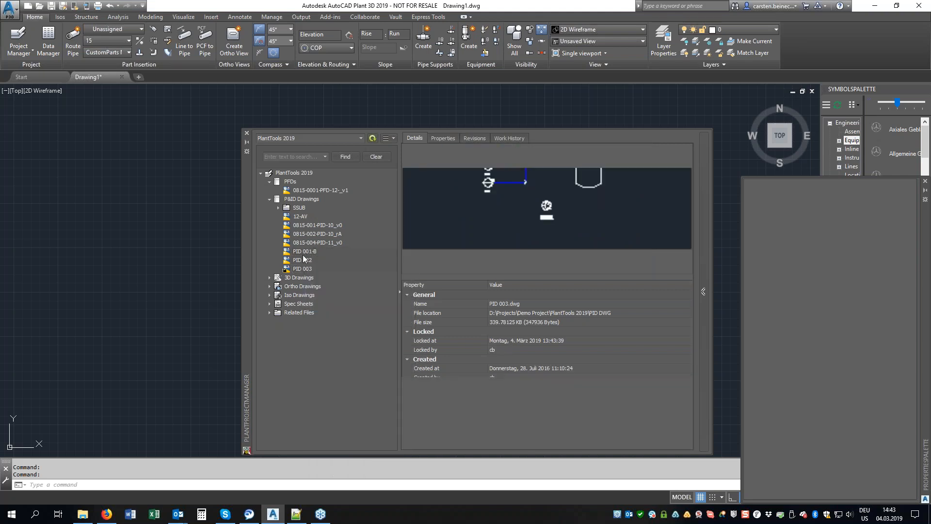
right_click(303, 249)
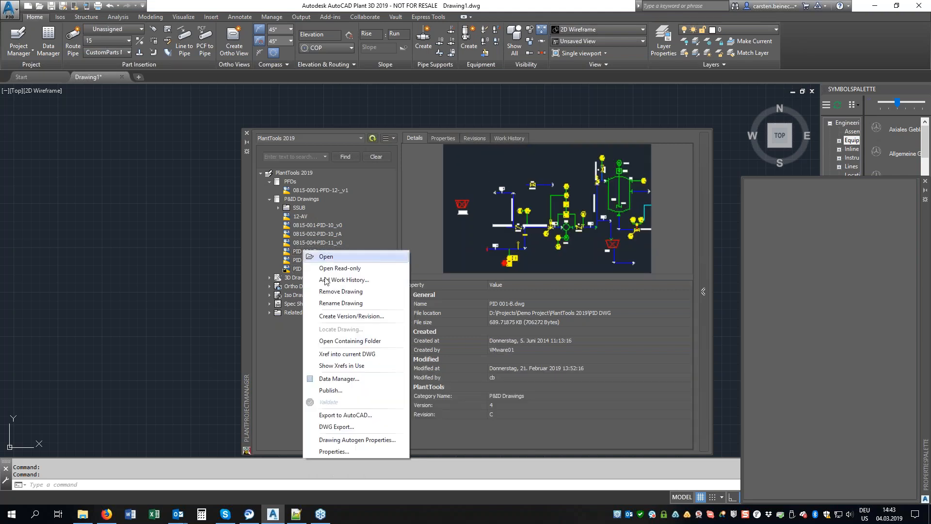
left_click(340, 303)
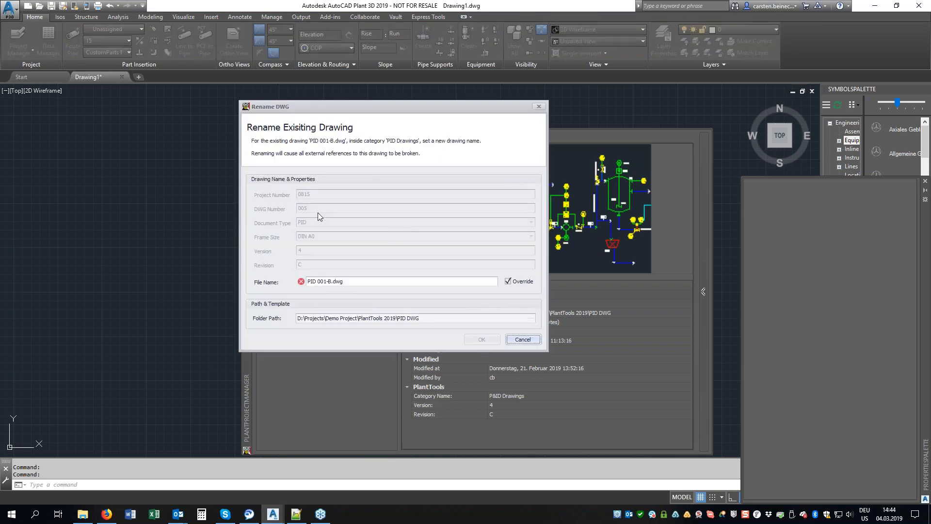
left_click(507, 281)
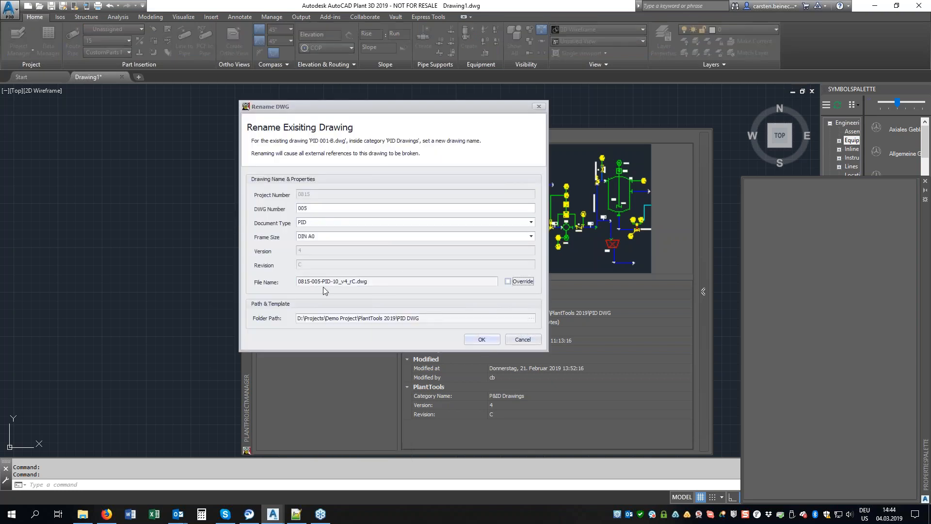
left_click(522, 339)
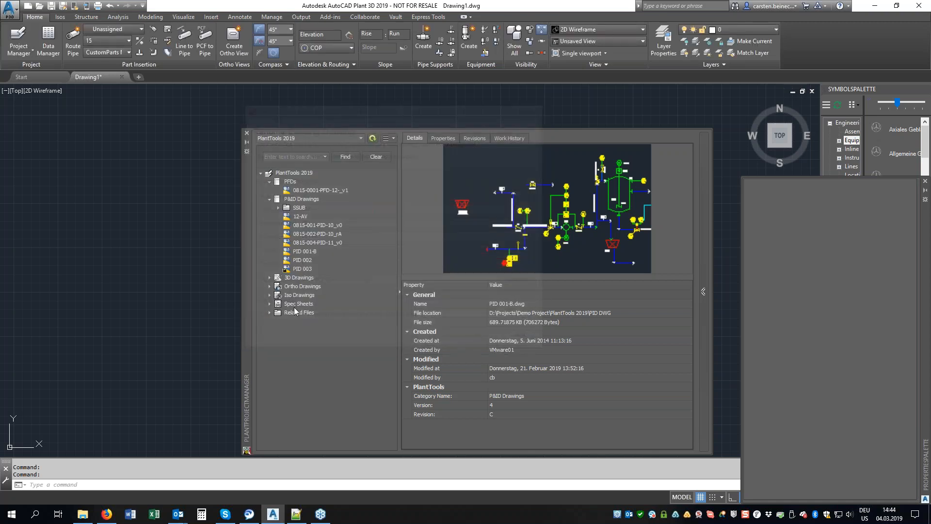
Step: Review the version, revision, description, backup and rename options for creating a new version of PID 001-B, and cancel
right_click(307, 252)
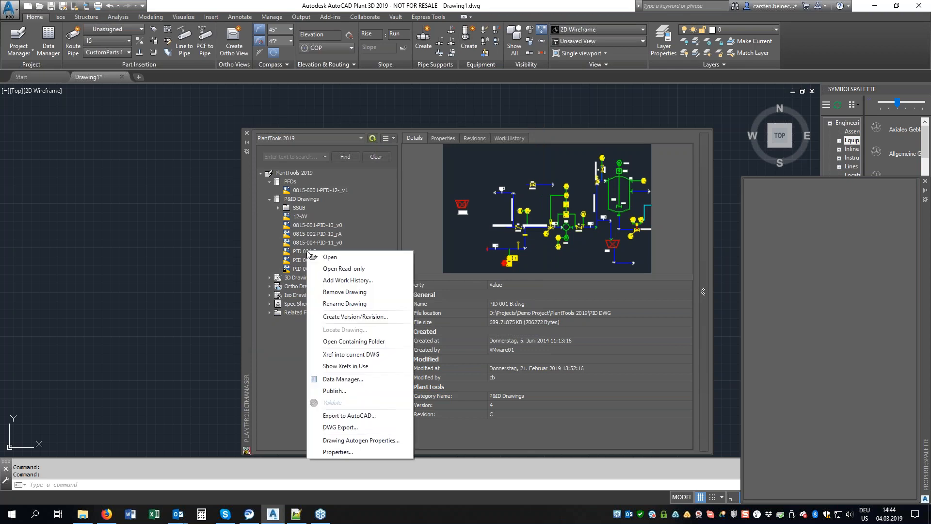
left_click(338, 318)
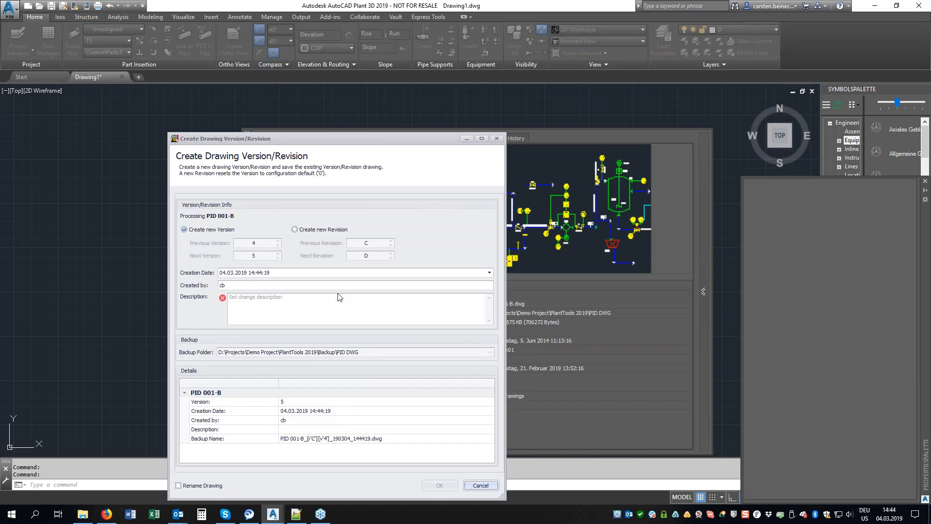
left_click(482, 486)
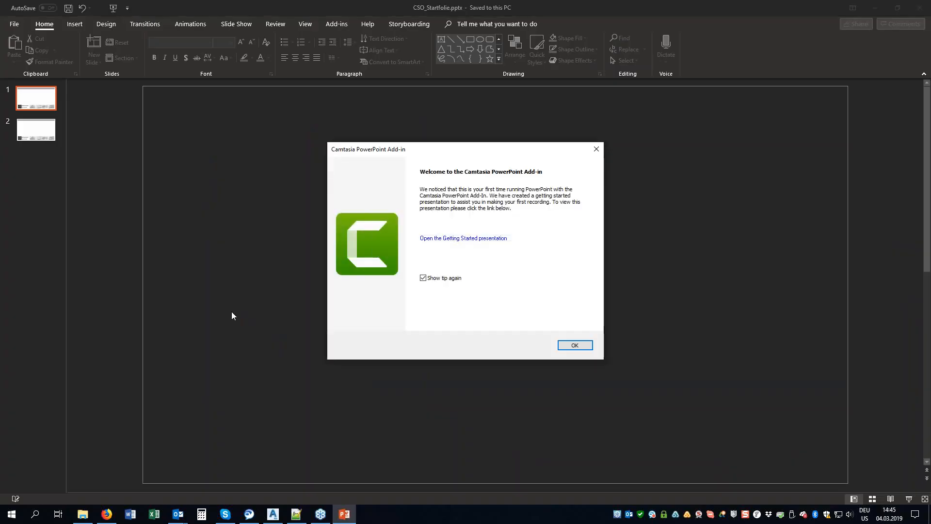
Step: Dismiss the Camtasia add-in welcome message in the CSO_Startfolie.pptx presentation in PowerPoint
left_click(579, 344)
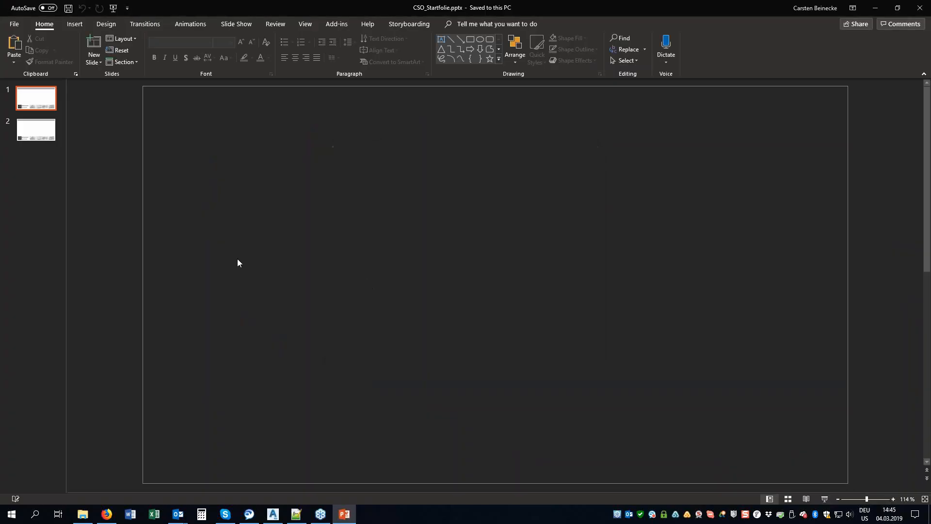